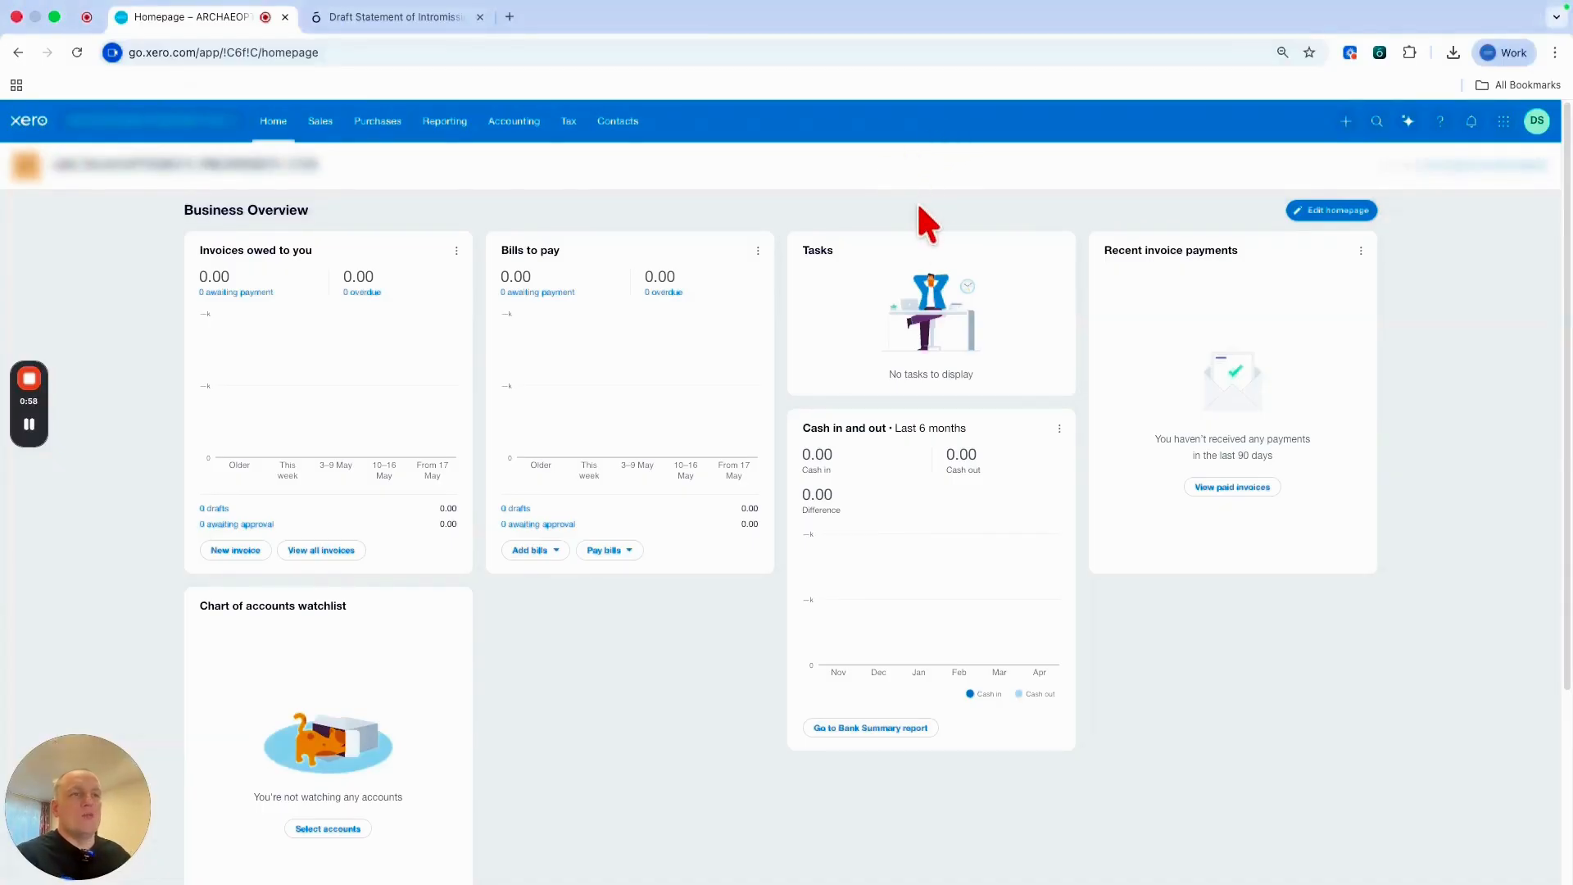
# Import the prepared chart of accounts CSV so the account list starts at 200 Sales.
pyautogui.click(531, 131)
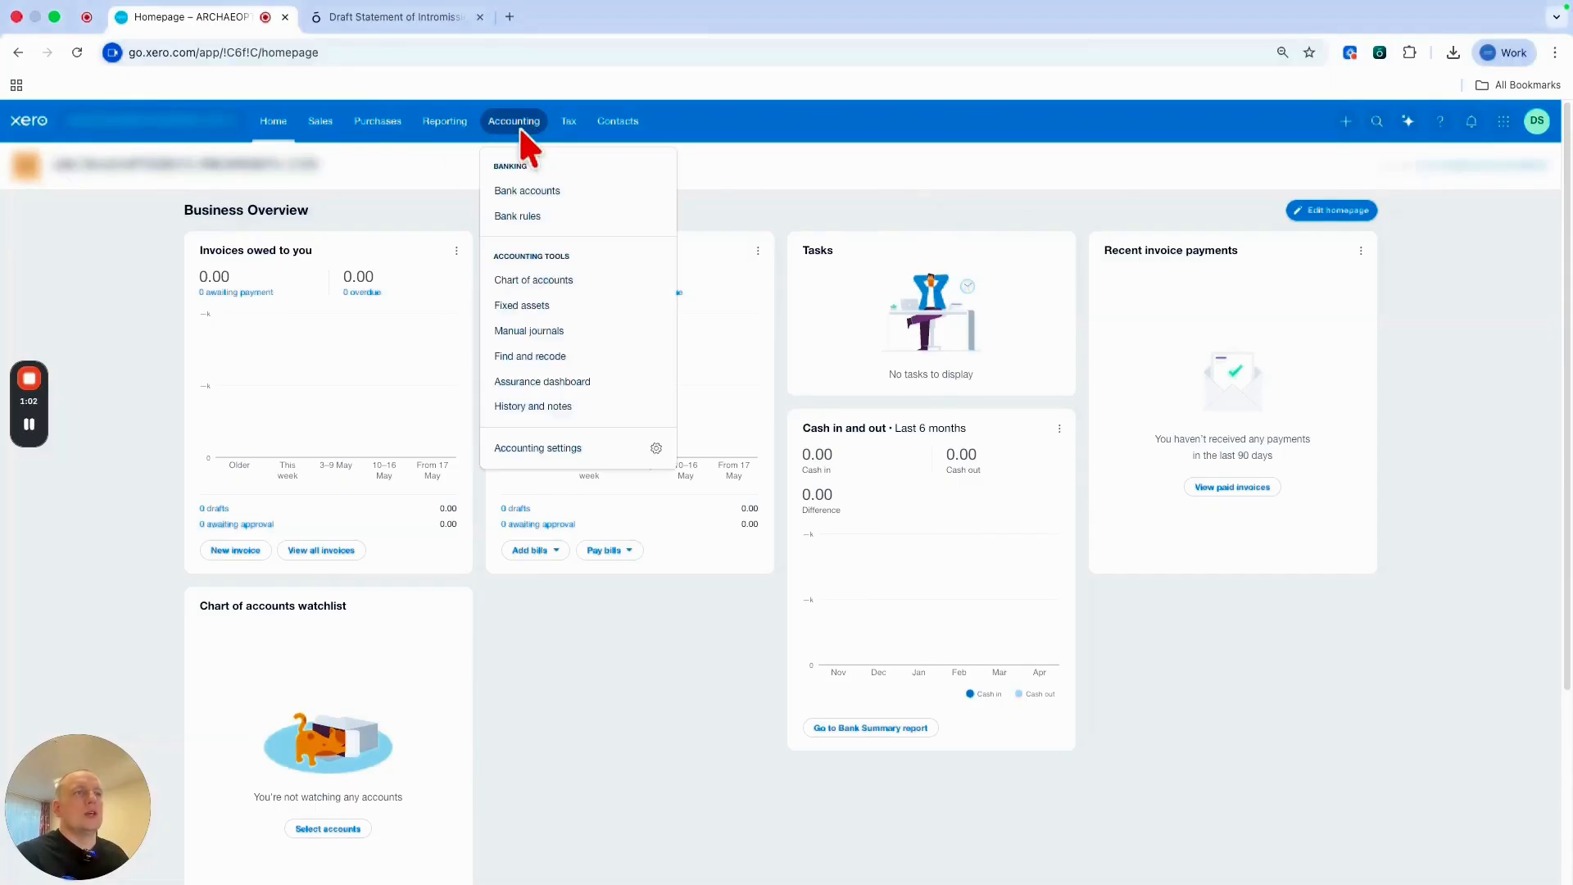
pyautogui.click(565, 280)
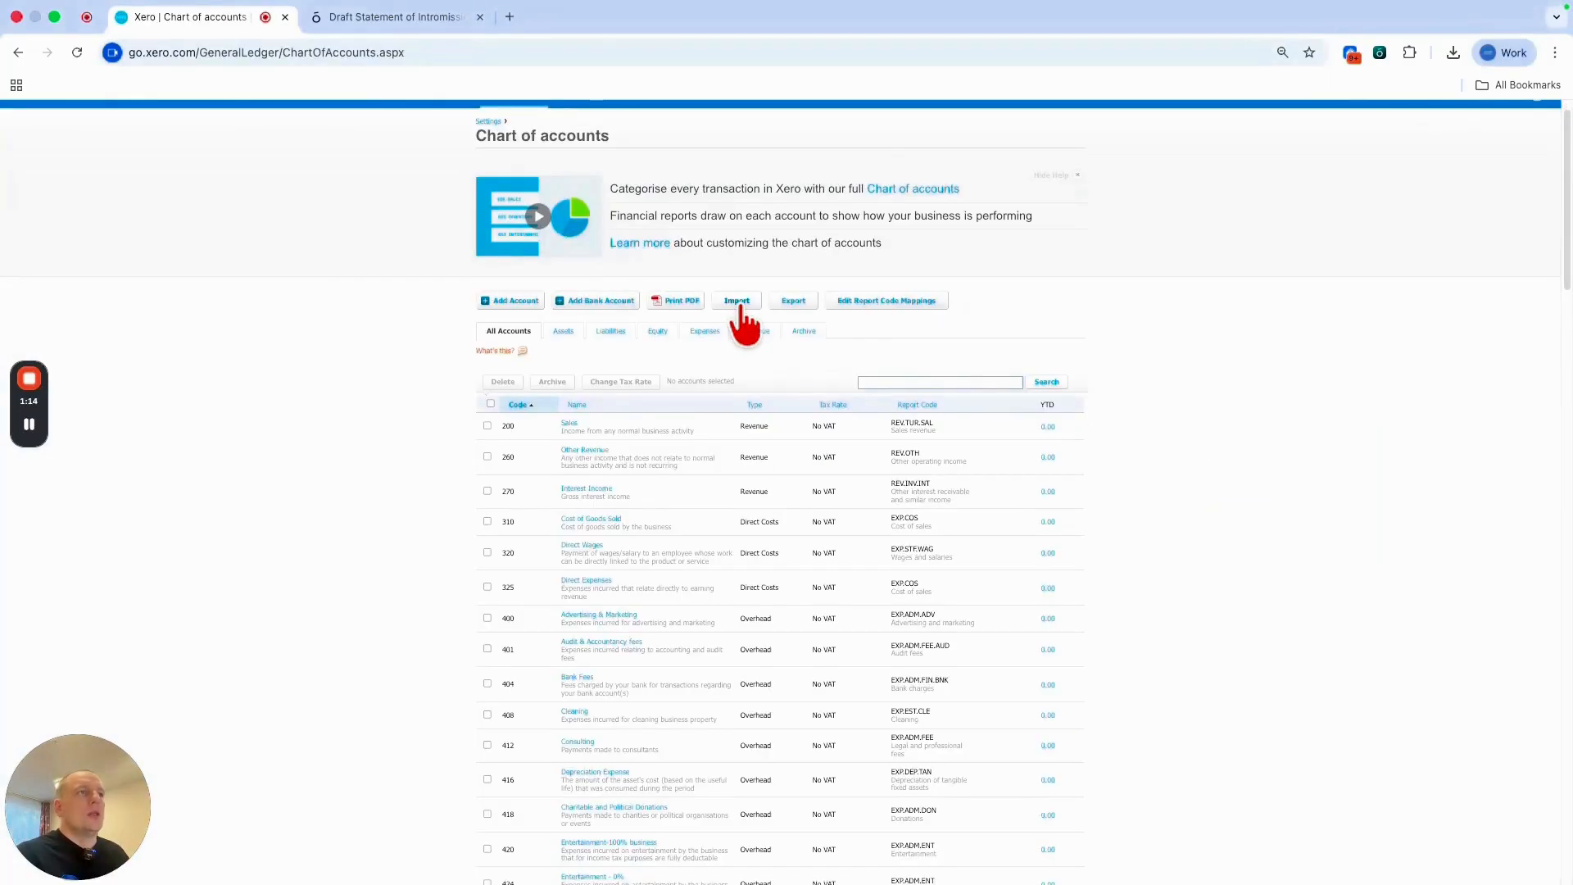
pyautogui.click(739, 303)
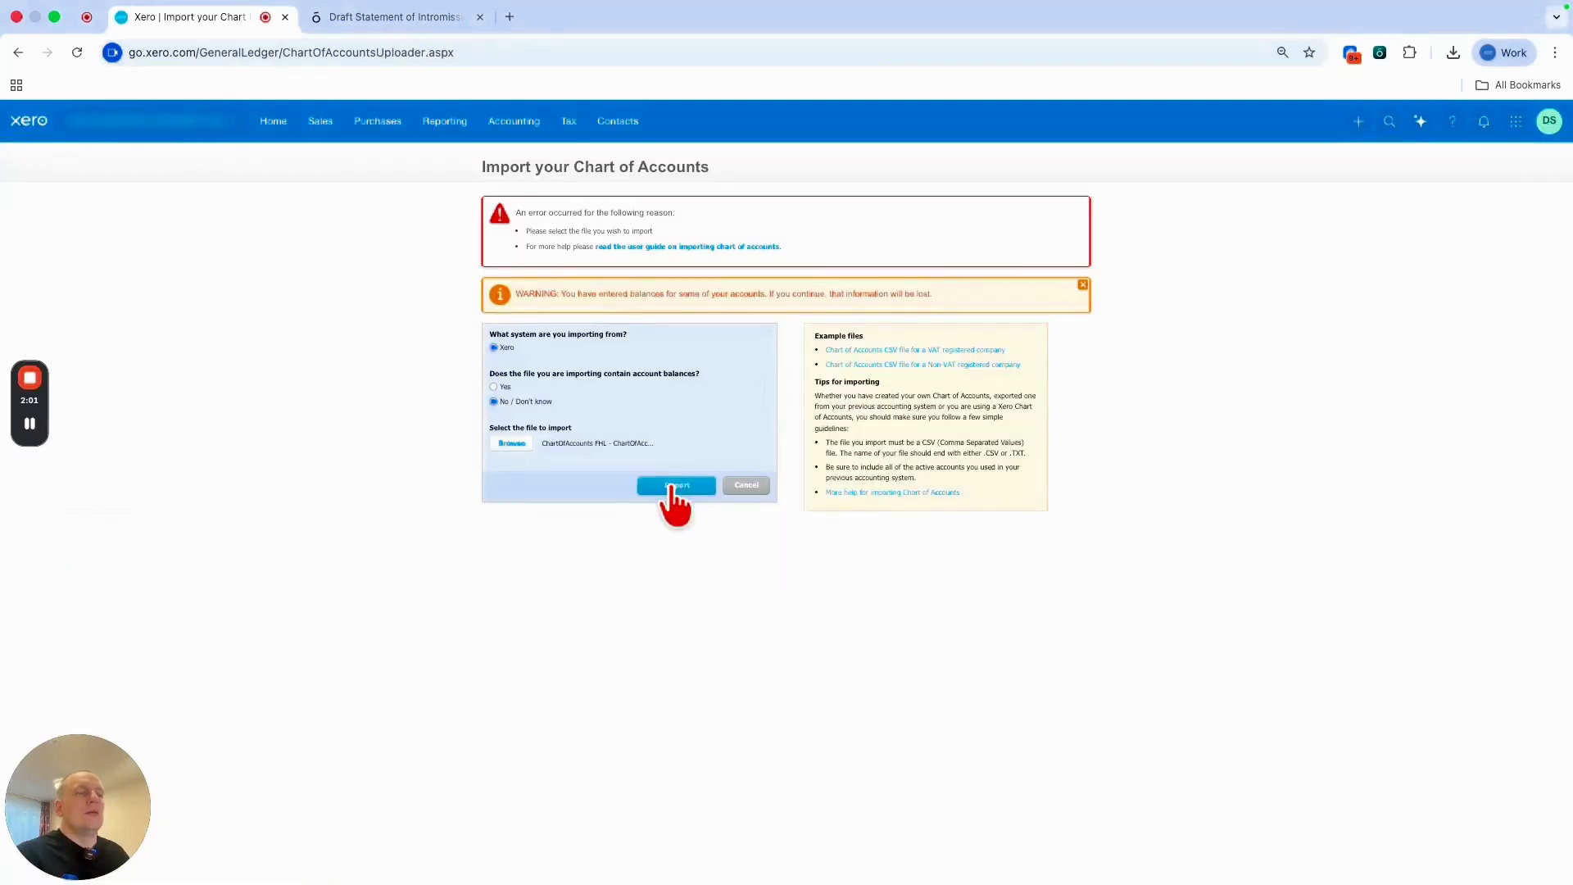
pyautogui.click(668, 485)
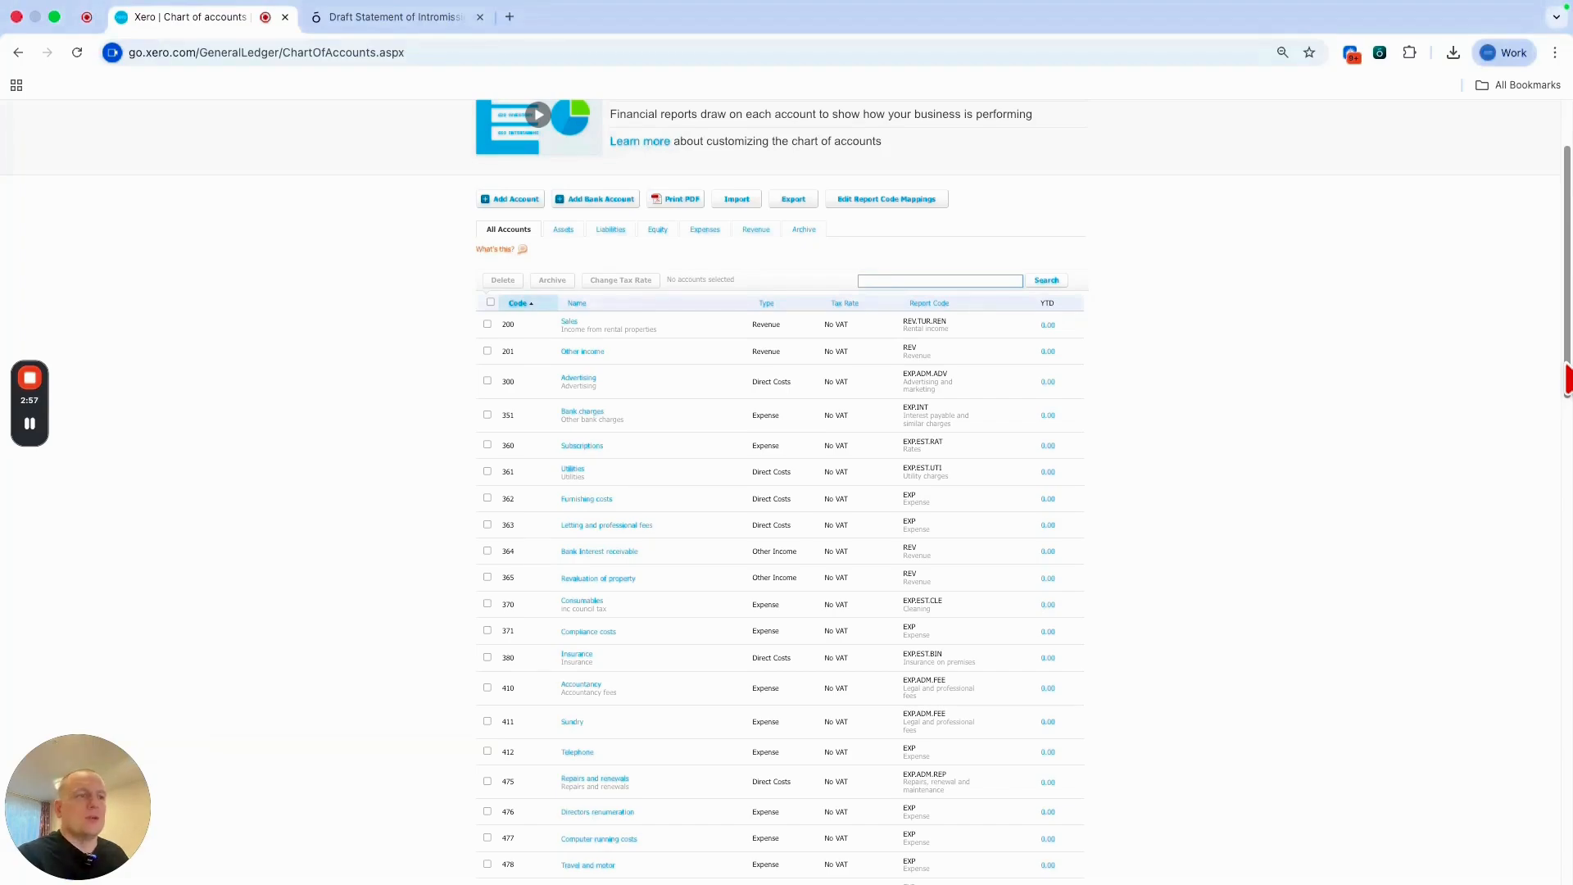
# Rename account 896 to include the director's name and save it.
pyautogui.moveTo(1566, 379); pyautogui.dragTo(1554, 803)
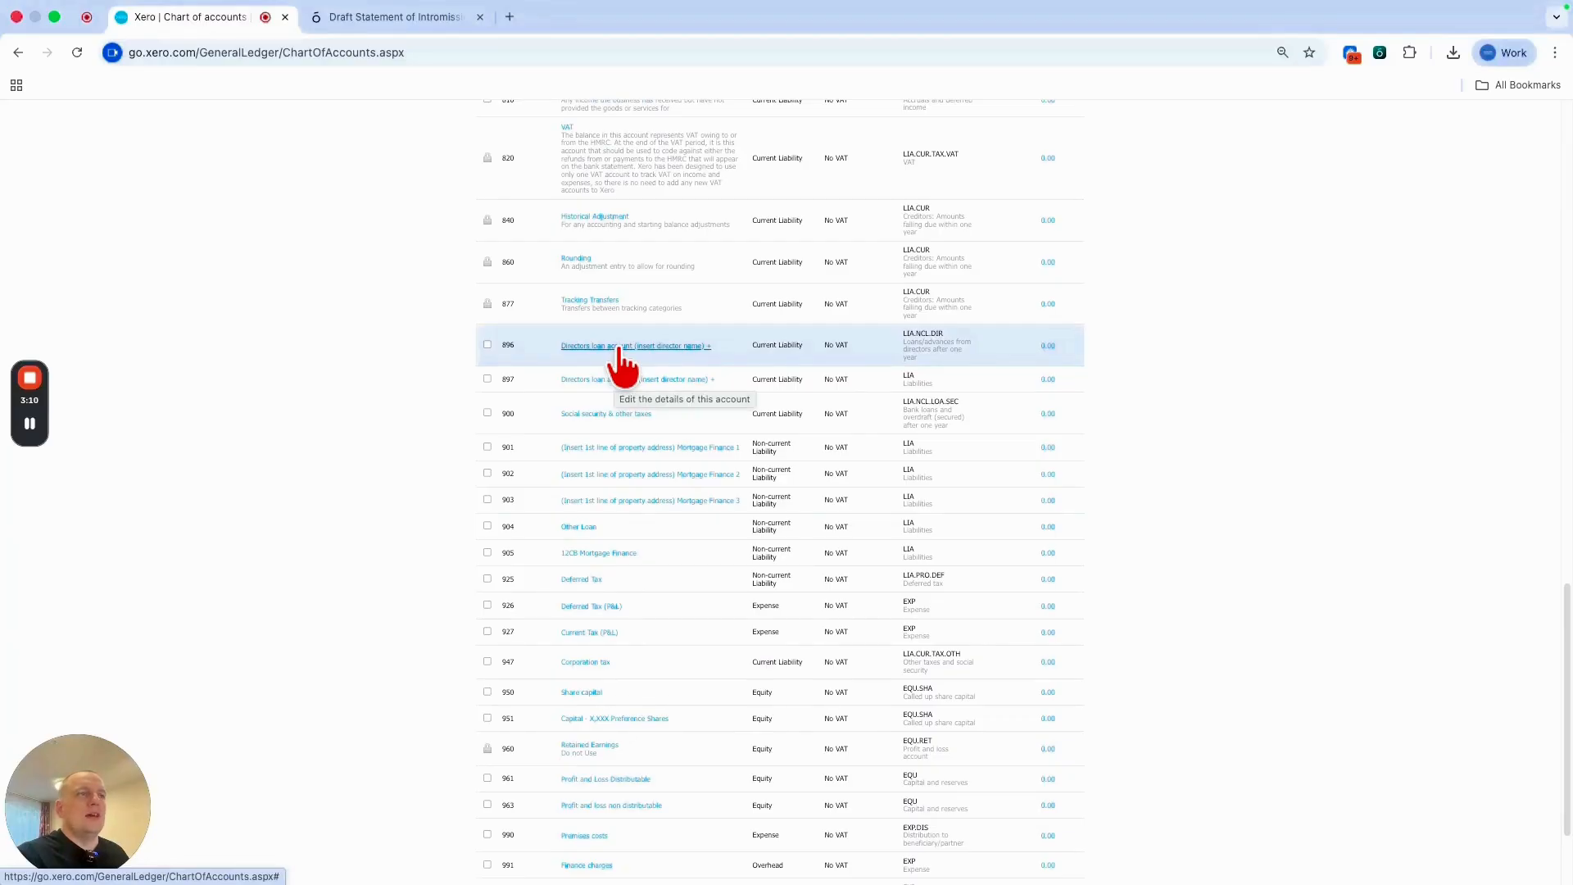
pyautogui.click(620, 354)
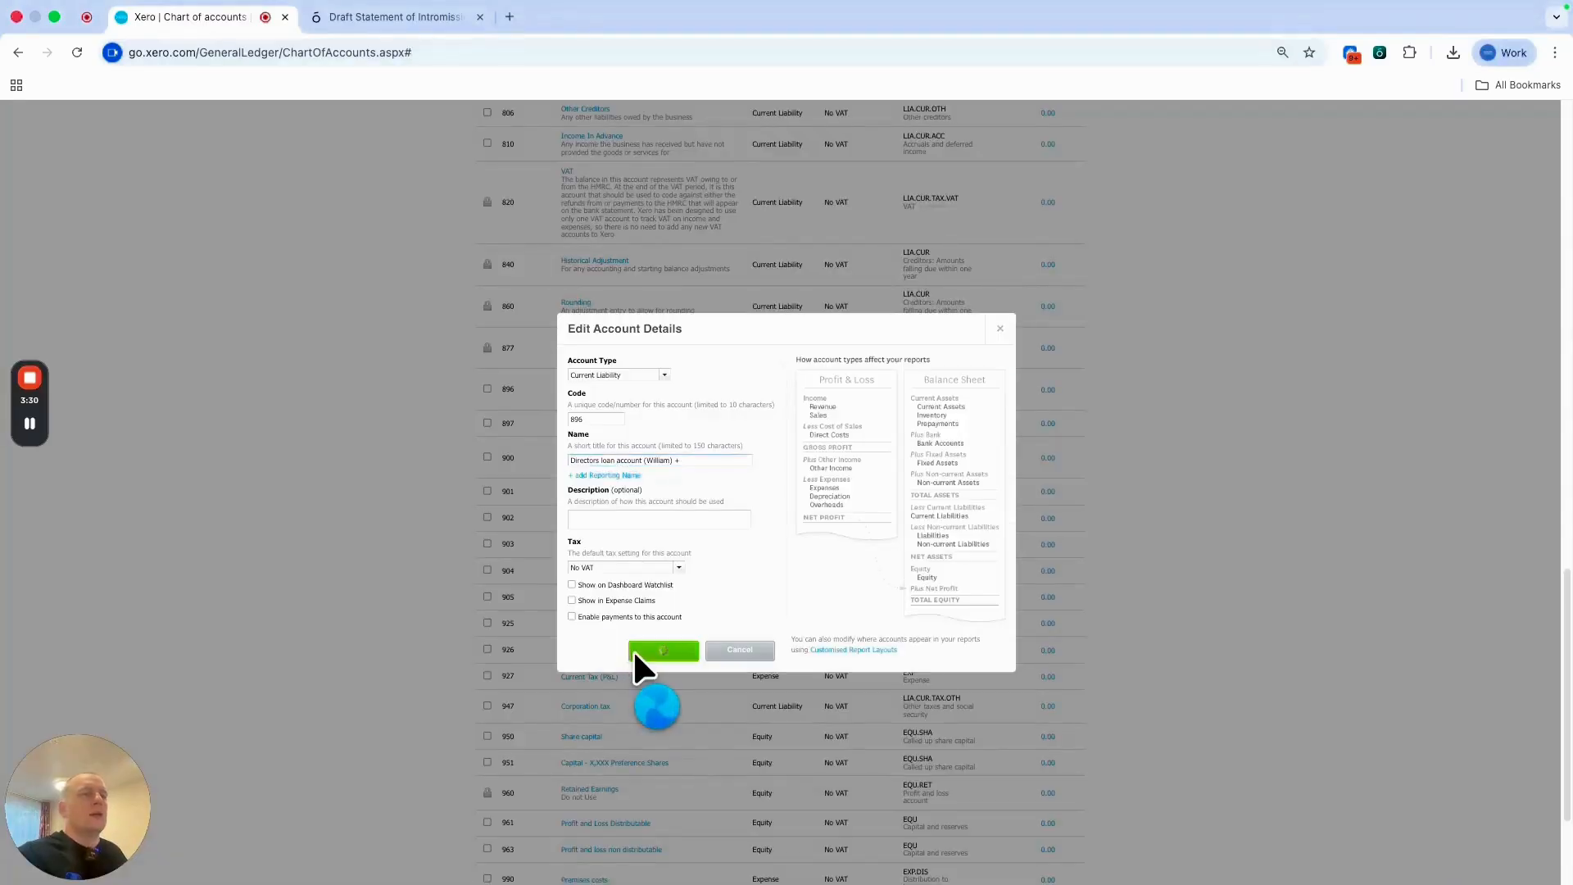
pyautogui.click(638, 652)
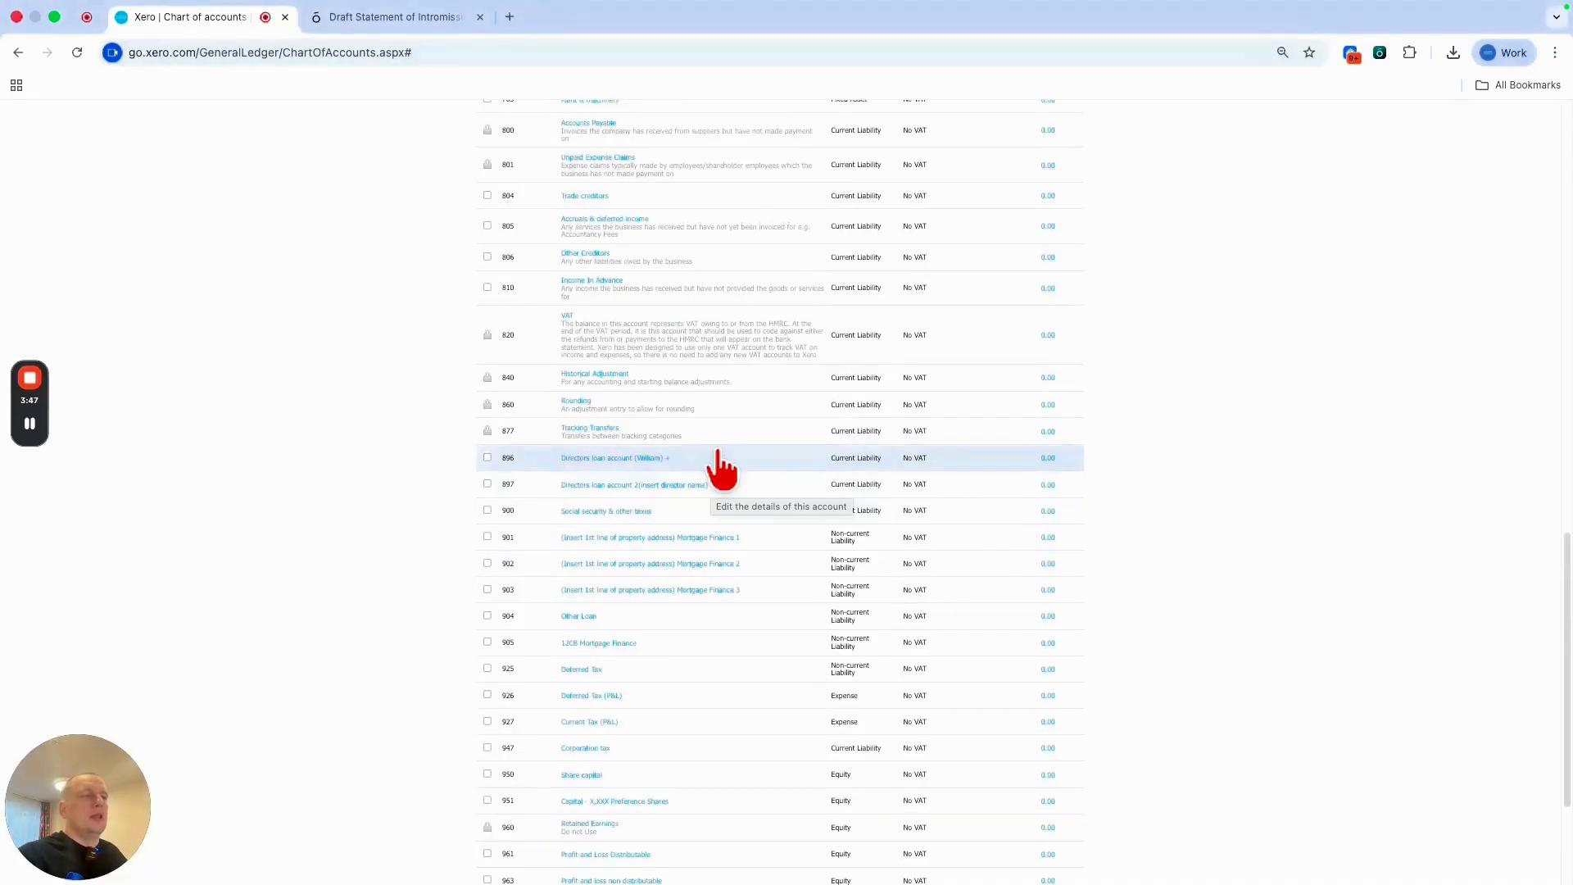
# Rename account 702 to LD Investment Property and save it.
pyautogui.scroll(3, 721, 462)
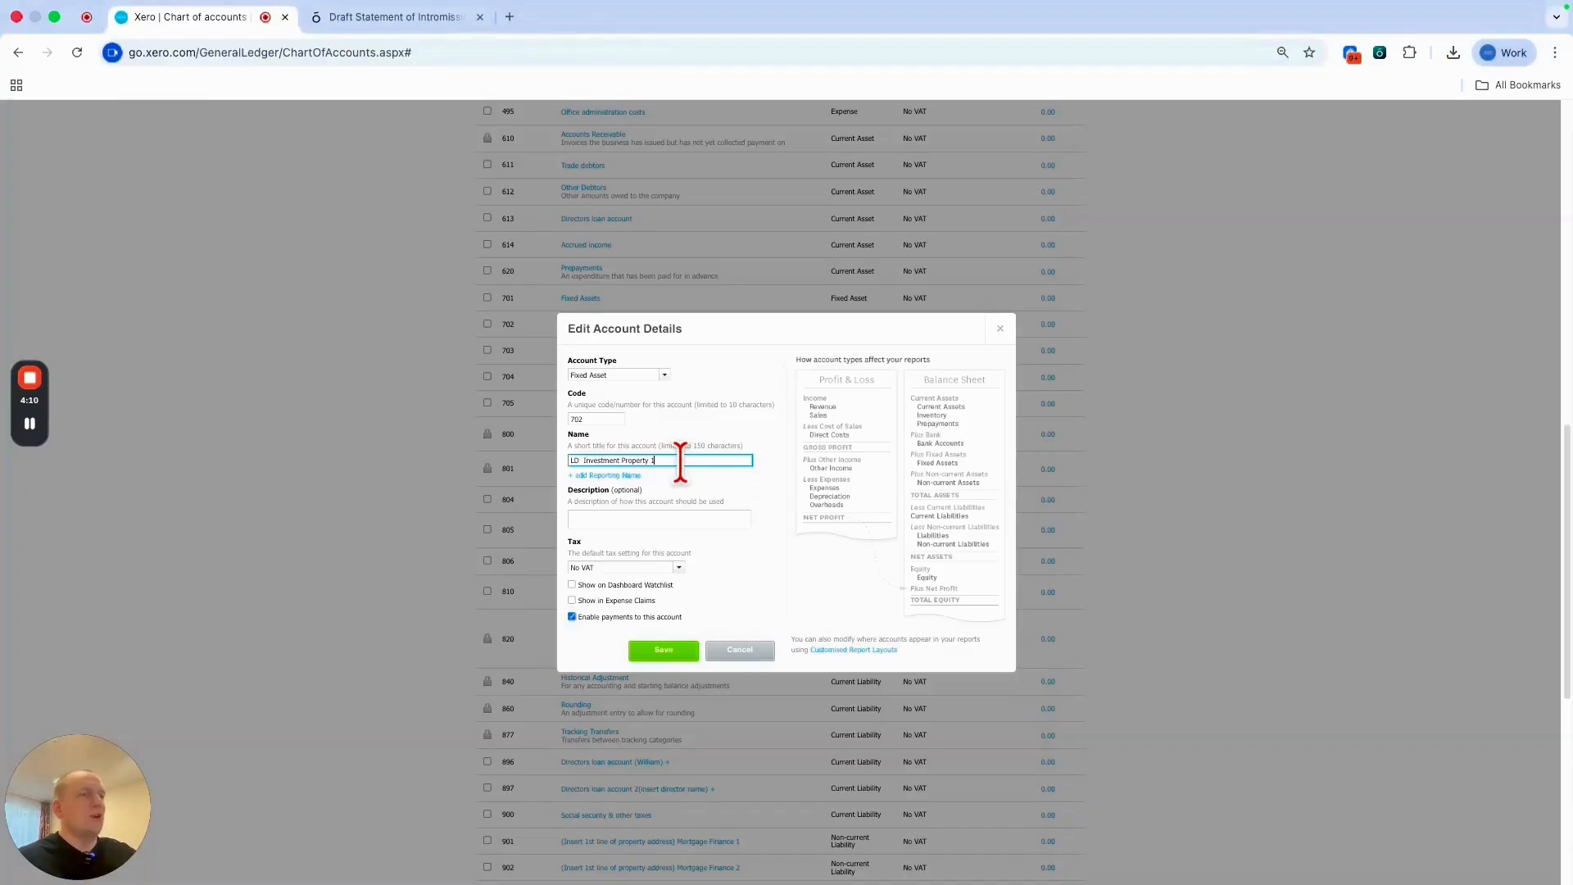
pyautogui.press('BackSpace')
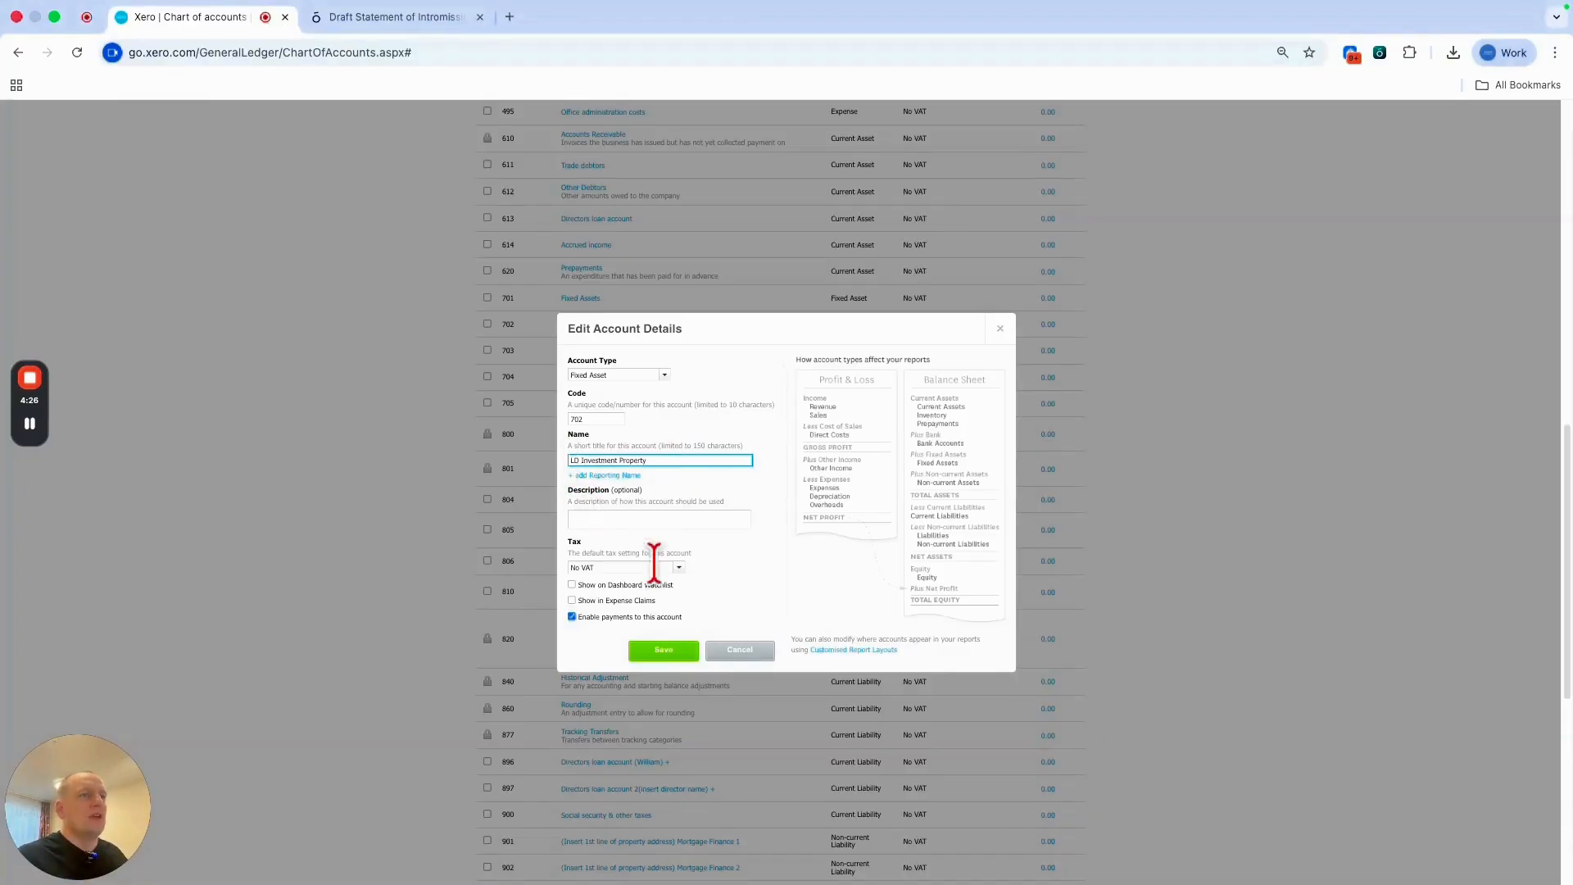
pyautogui.click(674, 655)
pyautogui.scroll(-3, 473, 615)
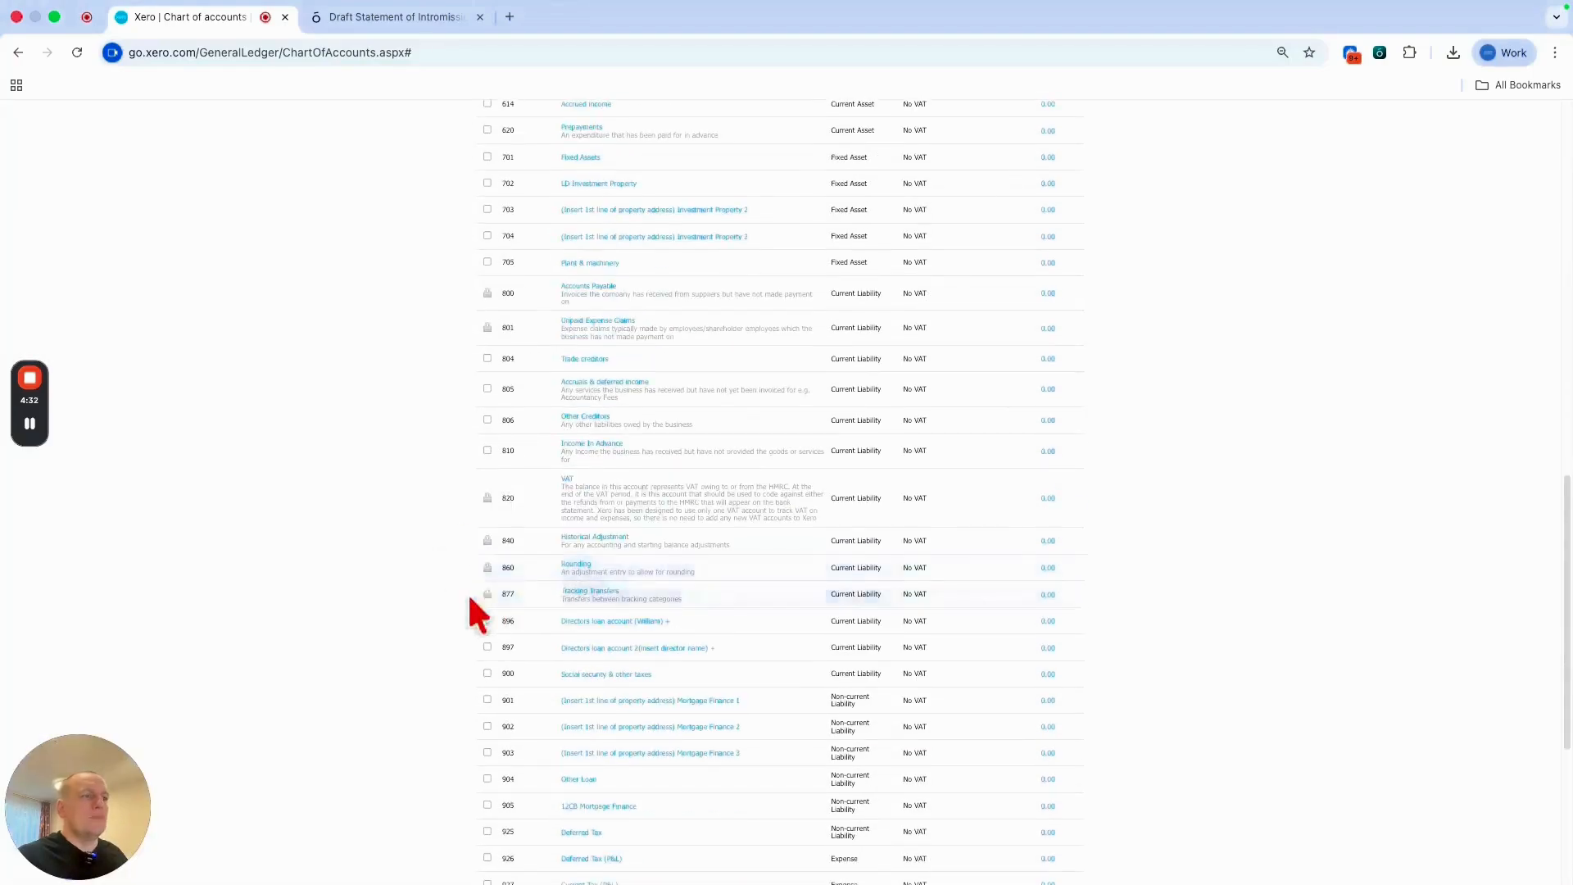
# Change account 901's name to LD Mortgage Finance and save it.
pyautogui.click(662, 701)
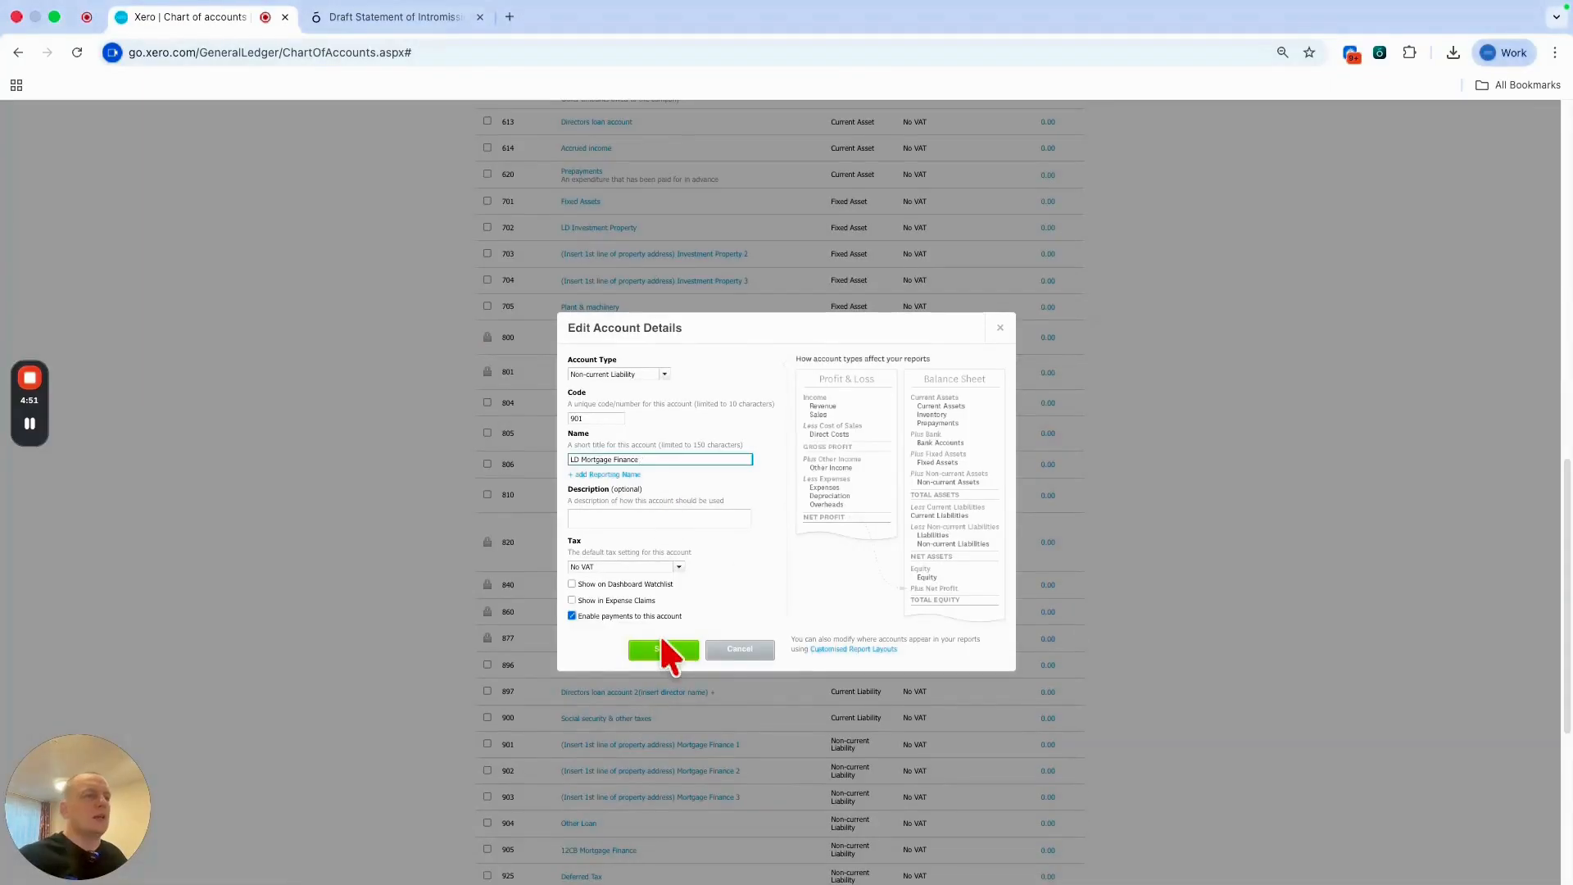
pyautogui.click(663, 649)
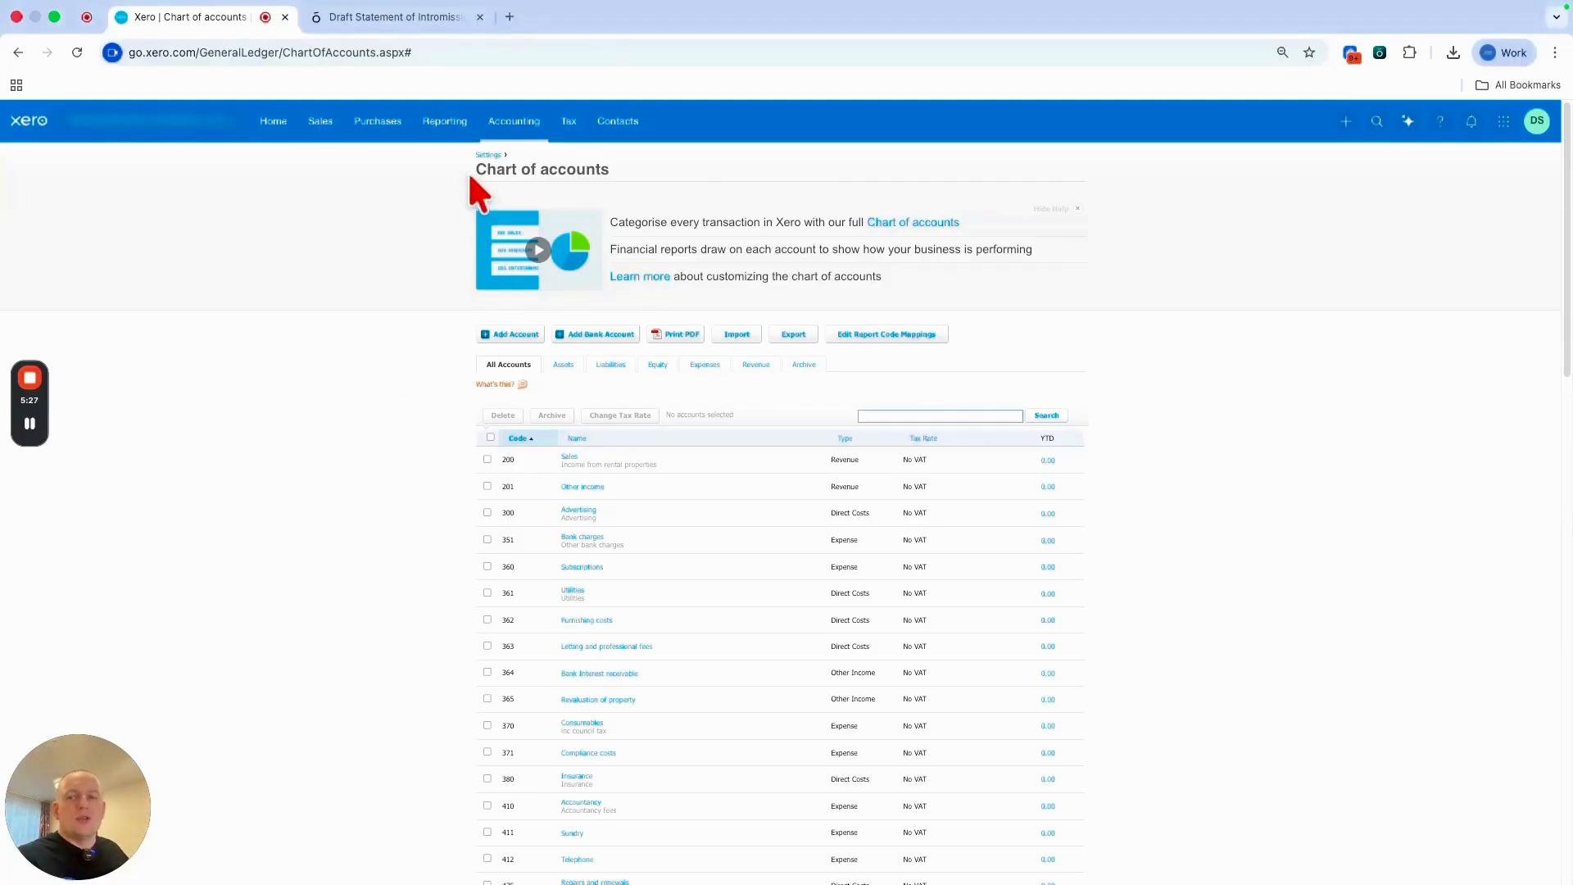
# Create and save a tracking category named Property with the single option LD.
pyautogui.click(509, 127)
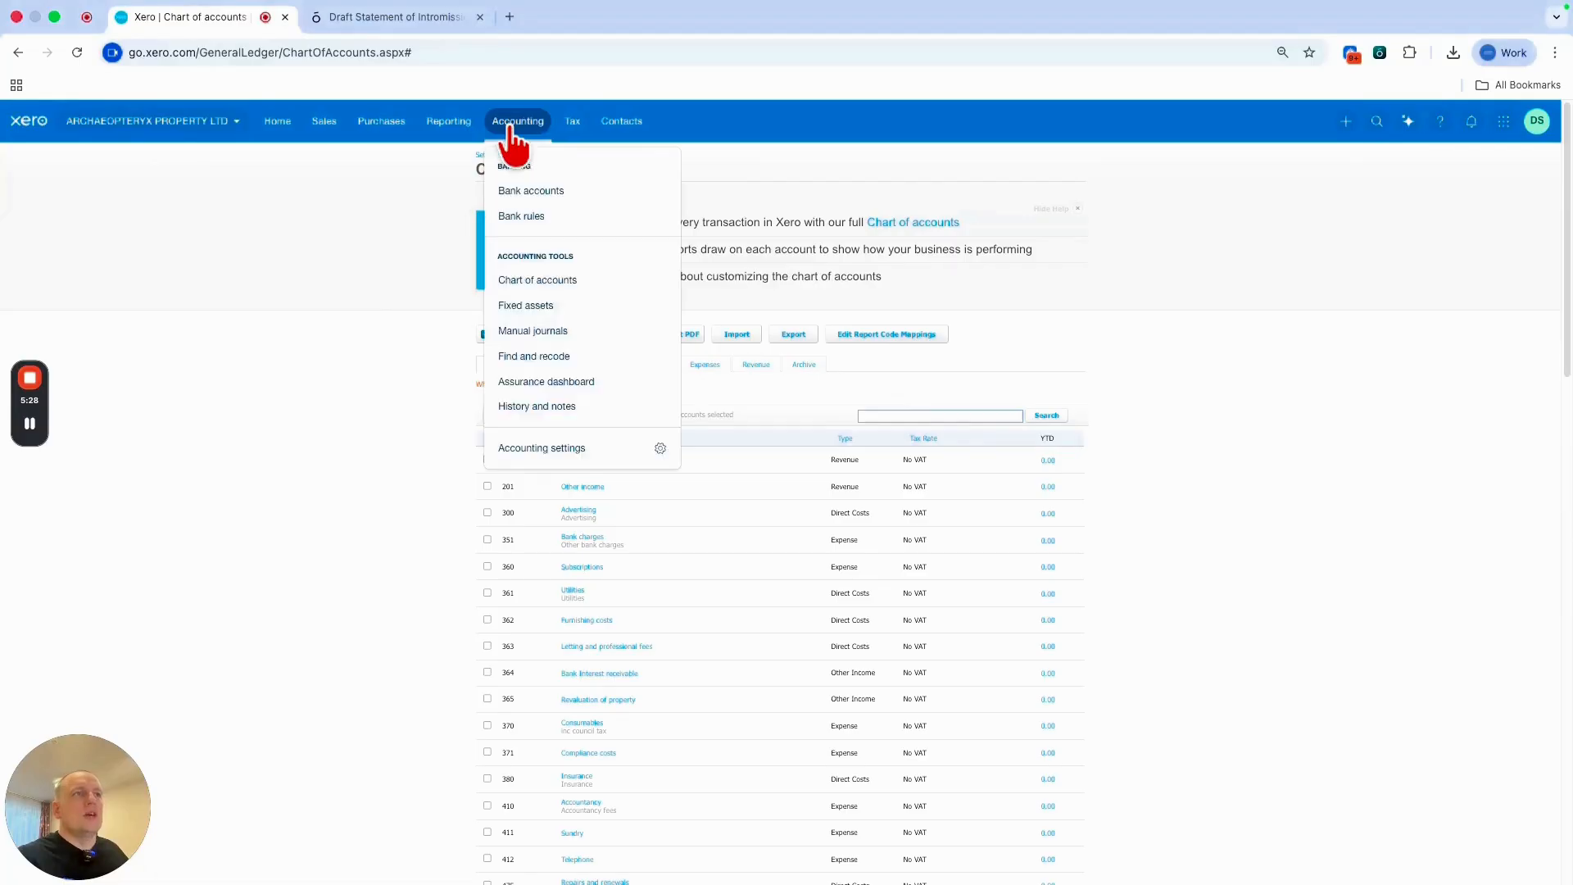
pyautogui.click(585, 452)
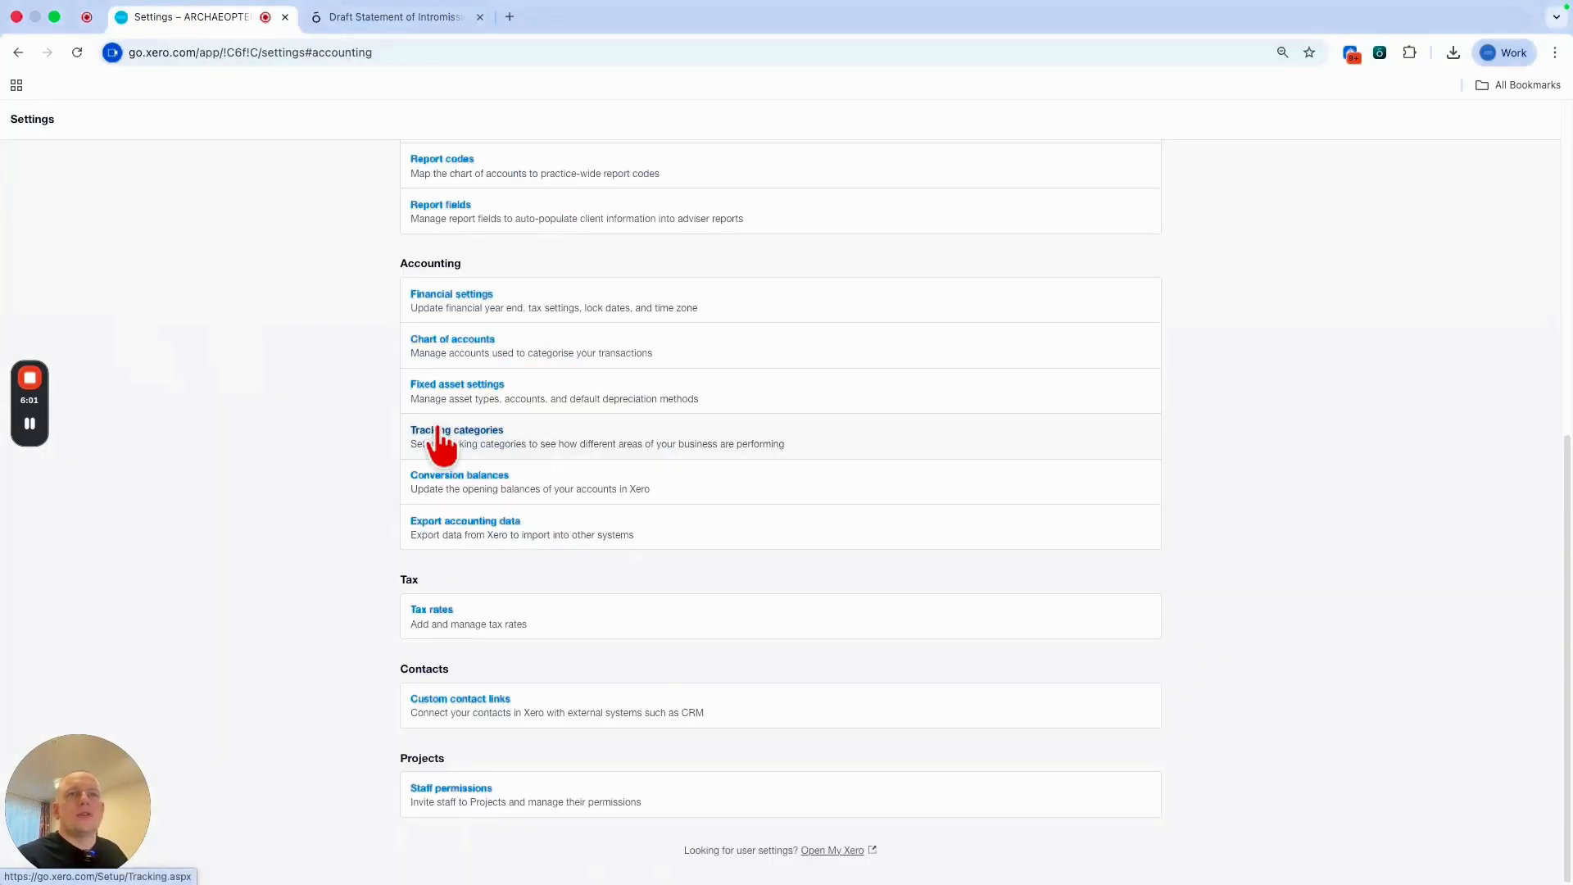
pyautogui.click(440, 435)
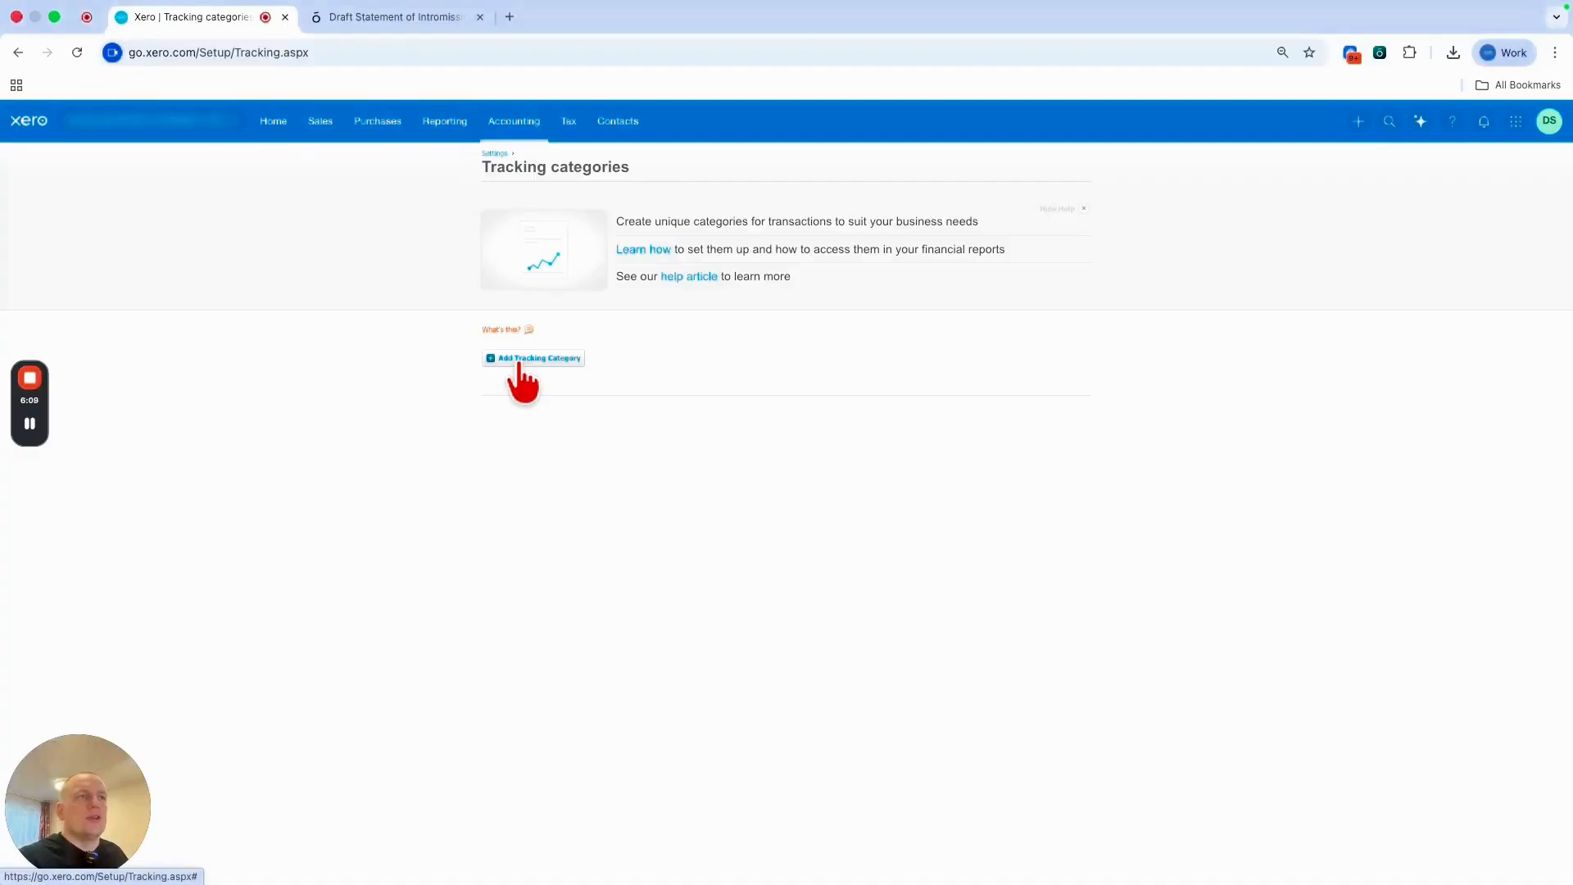
pyautogui.click(519, 358)
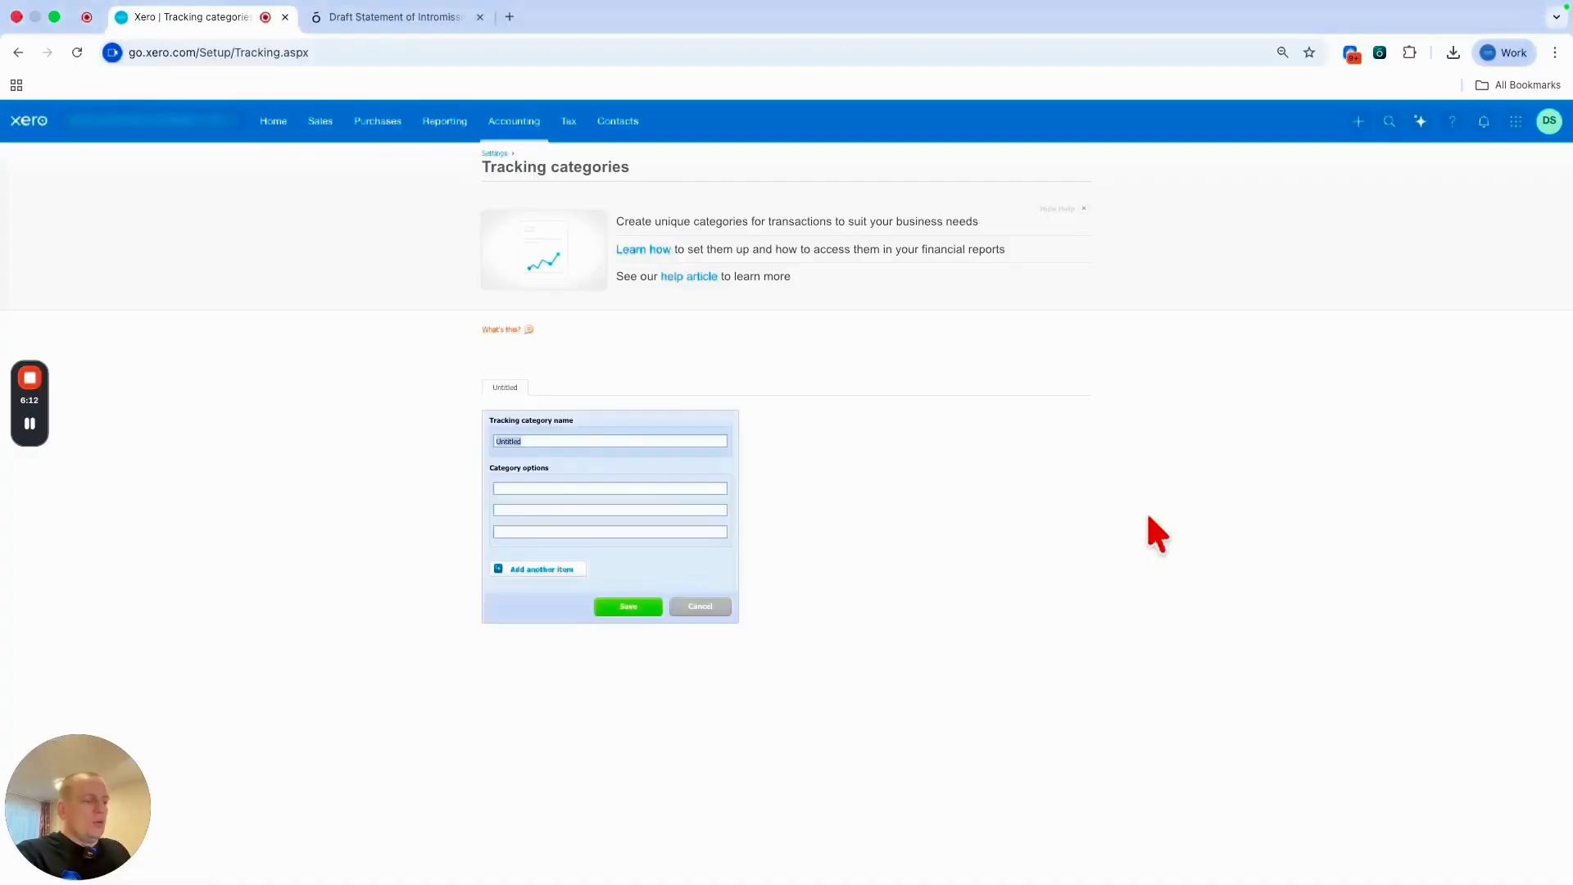
pyautogui.write('Property')
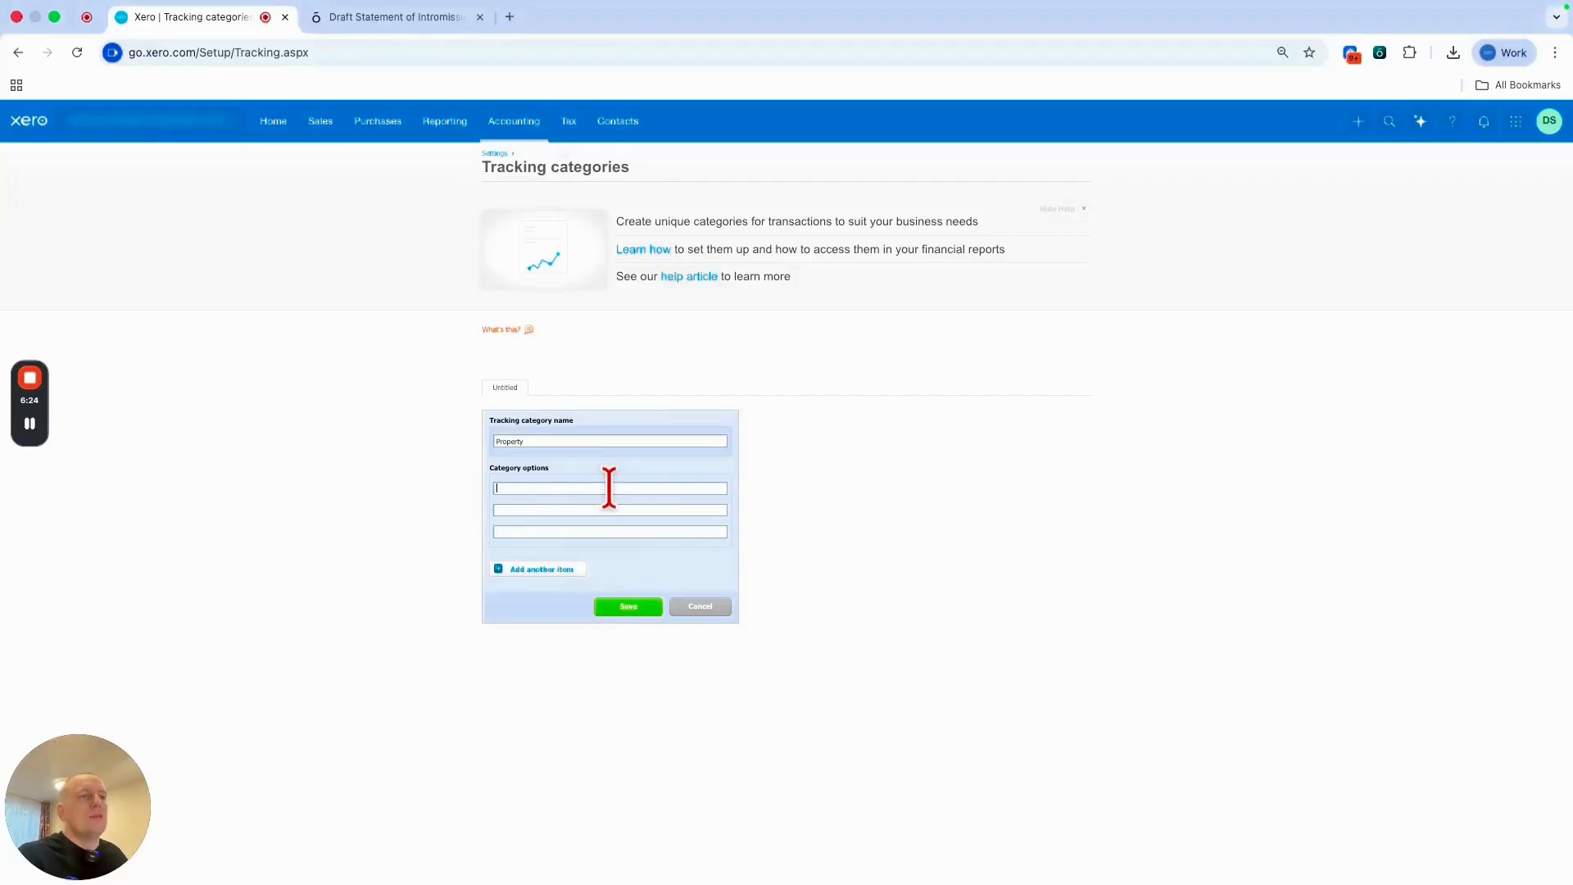
pyautogui.click(655, 488)
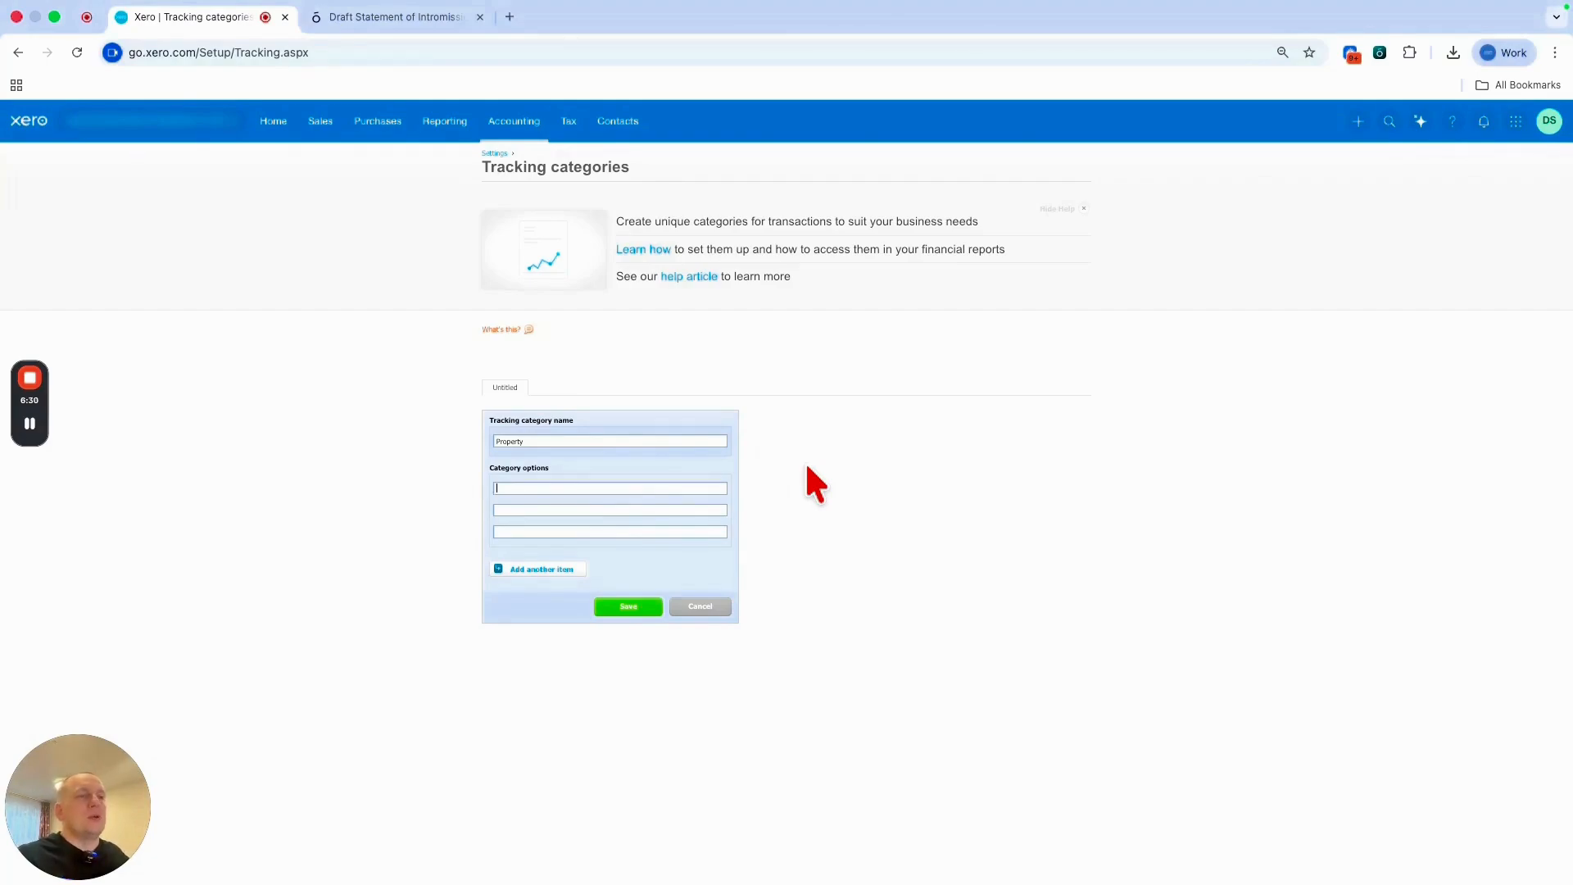
pyautogui.write('LD')
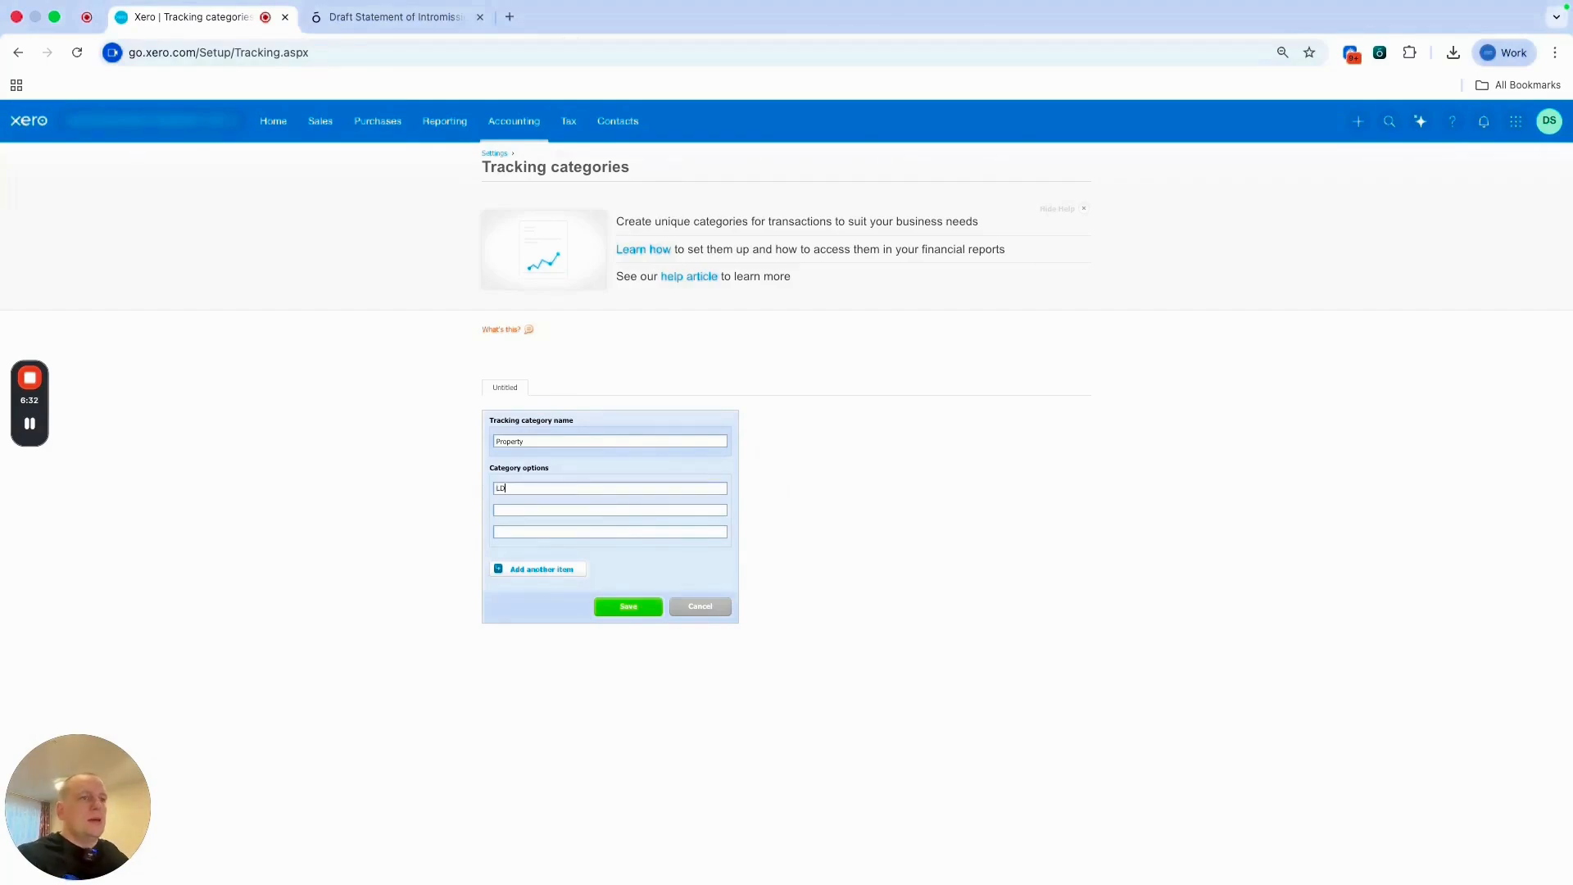
pyautogui.doubleClick(502, 488)
pyautogui.click(629, 606)
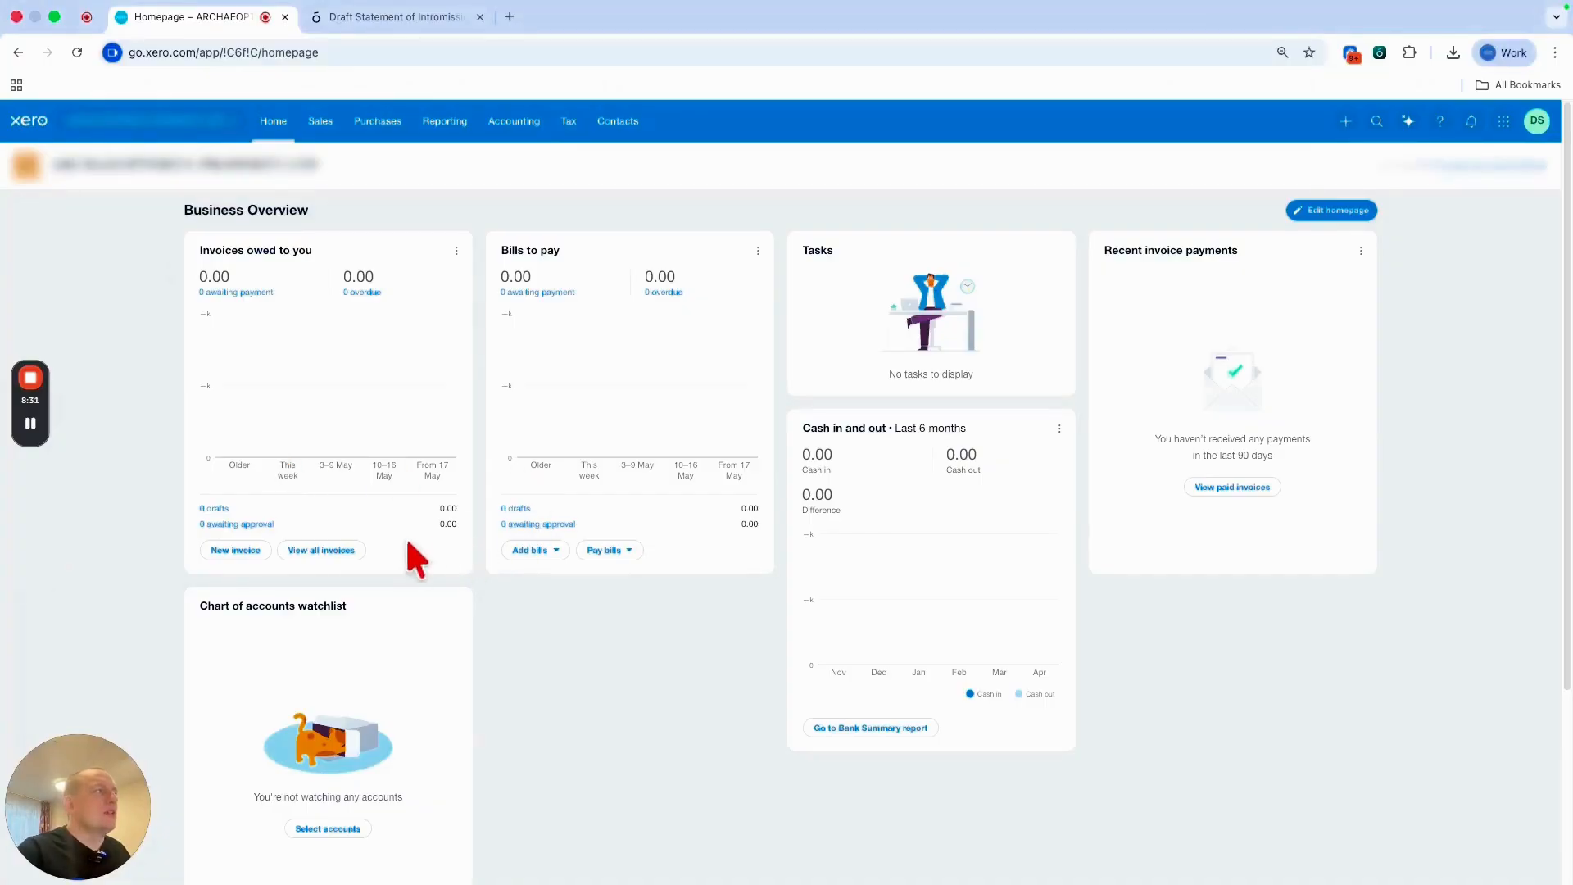
# Go from the homepage to Accounting > Bank accounts, which shows no accounts yet.
pyautogui.scroll(-3, 526, 529)
pyautogui.scroll(3, 526, 528)
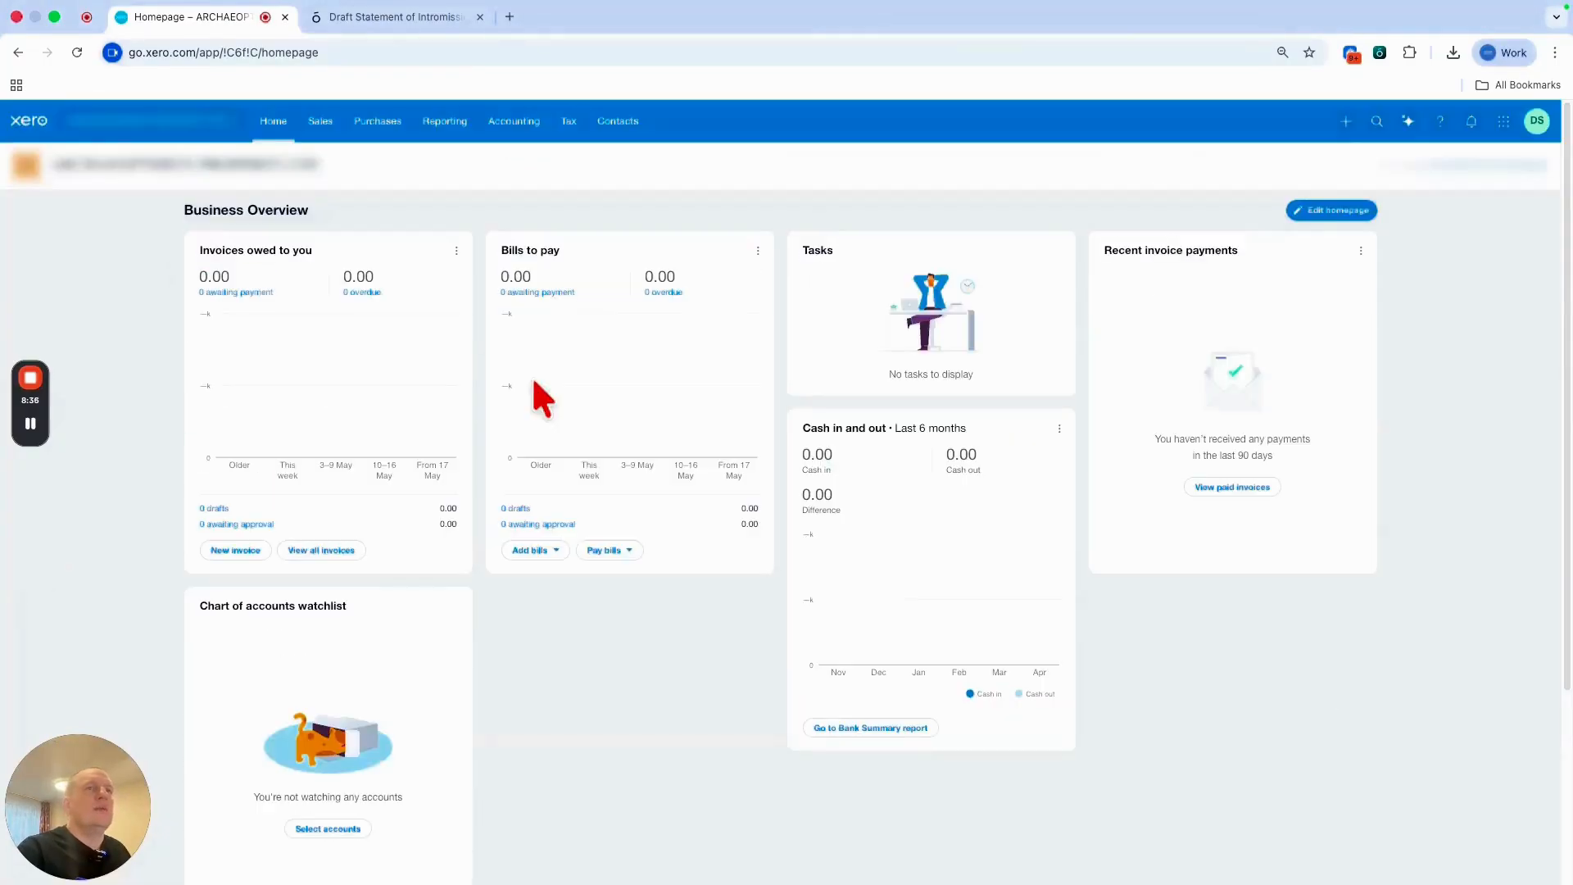
pyautogui.click(511, 122)
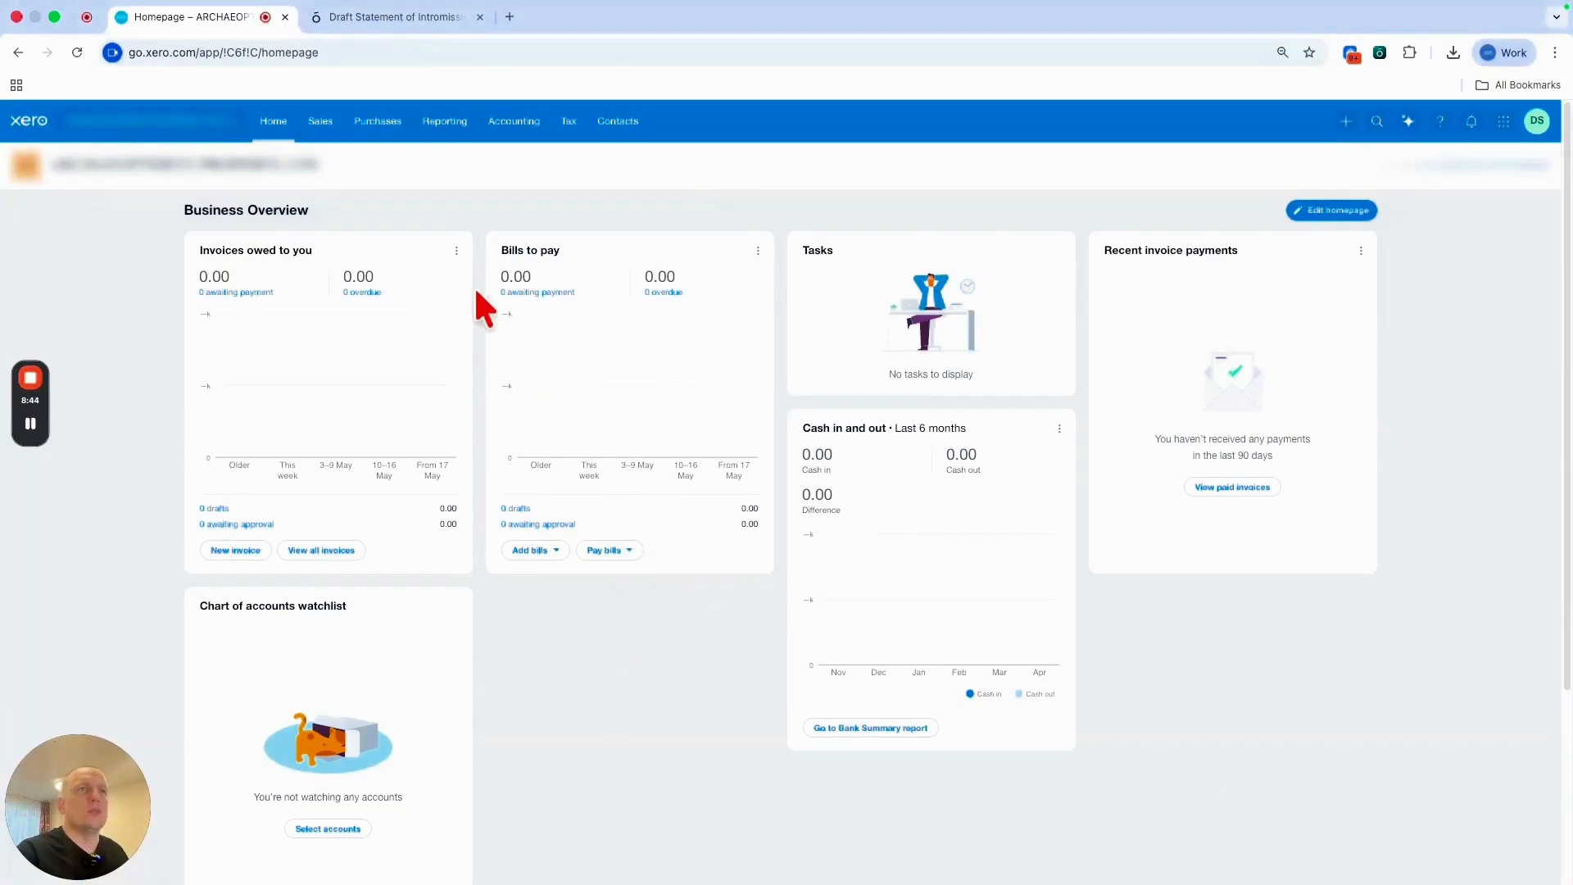
pyautogui.click(529, 131)
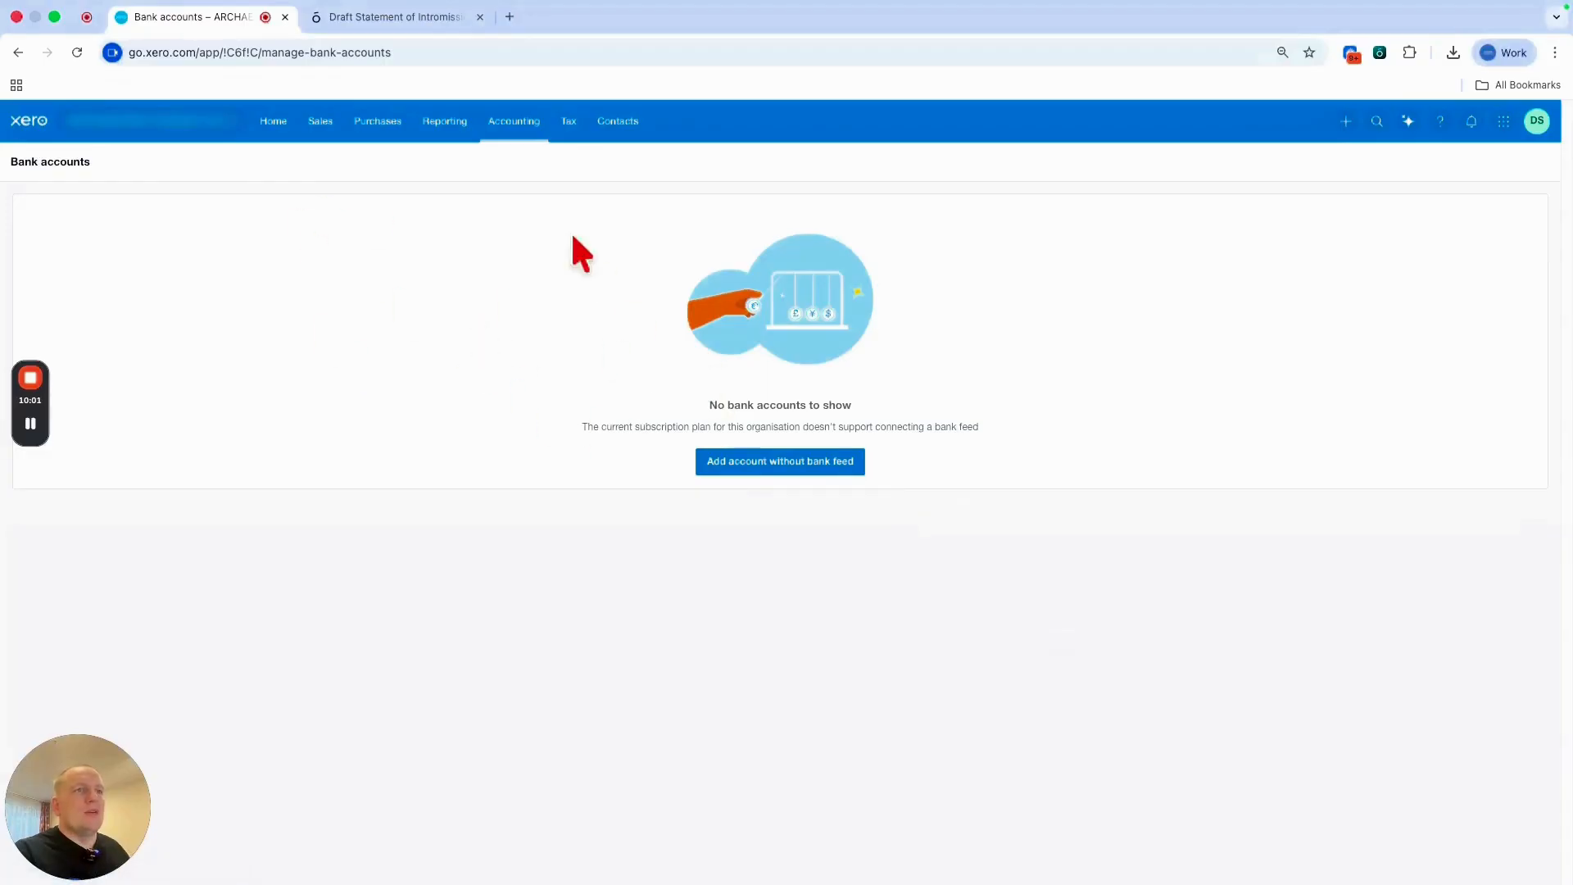
# Manually add a Tide bank account named Business Account, type Other, with its account number.
pyautogui.click(758, 465)
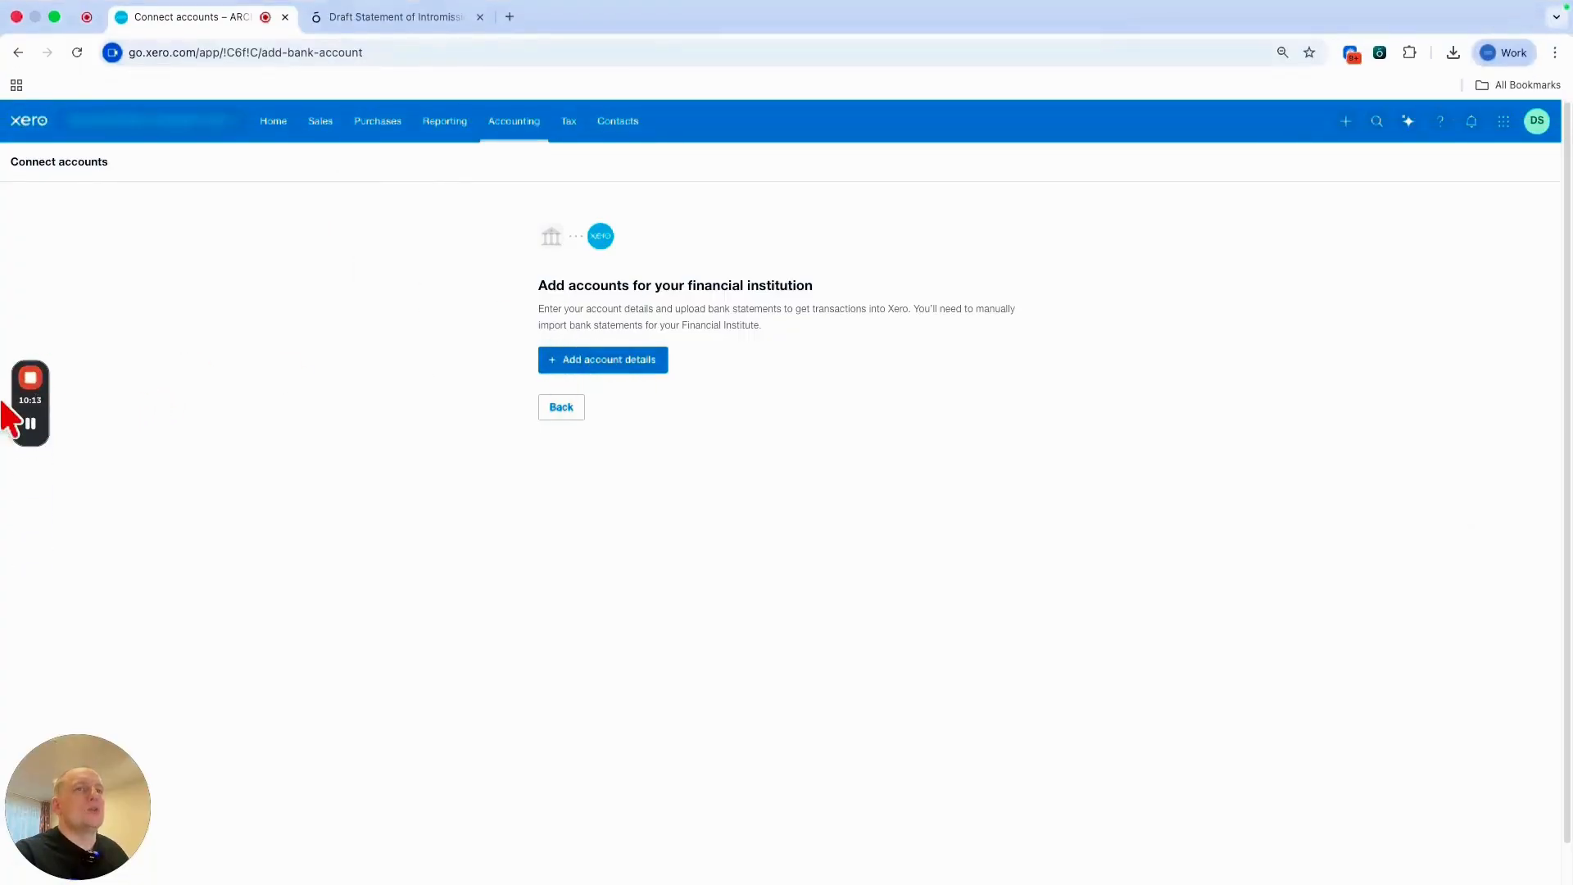
pyautogui.click(657, 364)
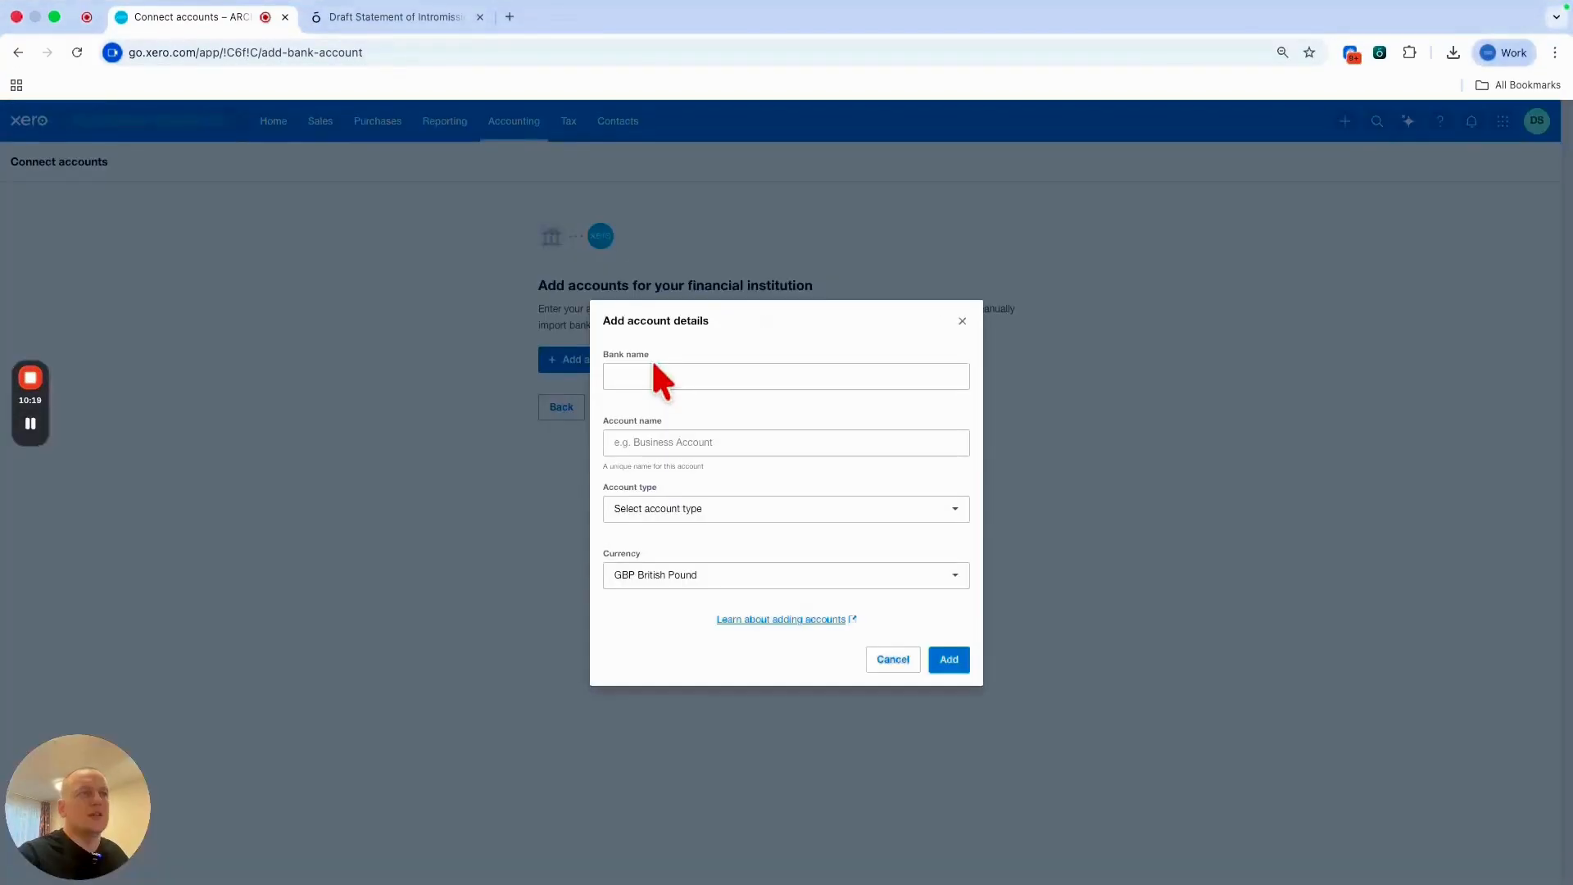
pyautogui.click(679, 376)
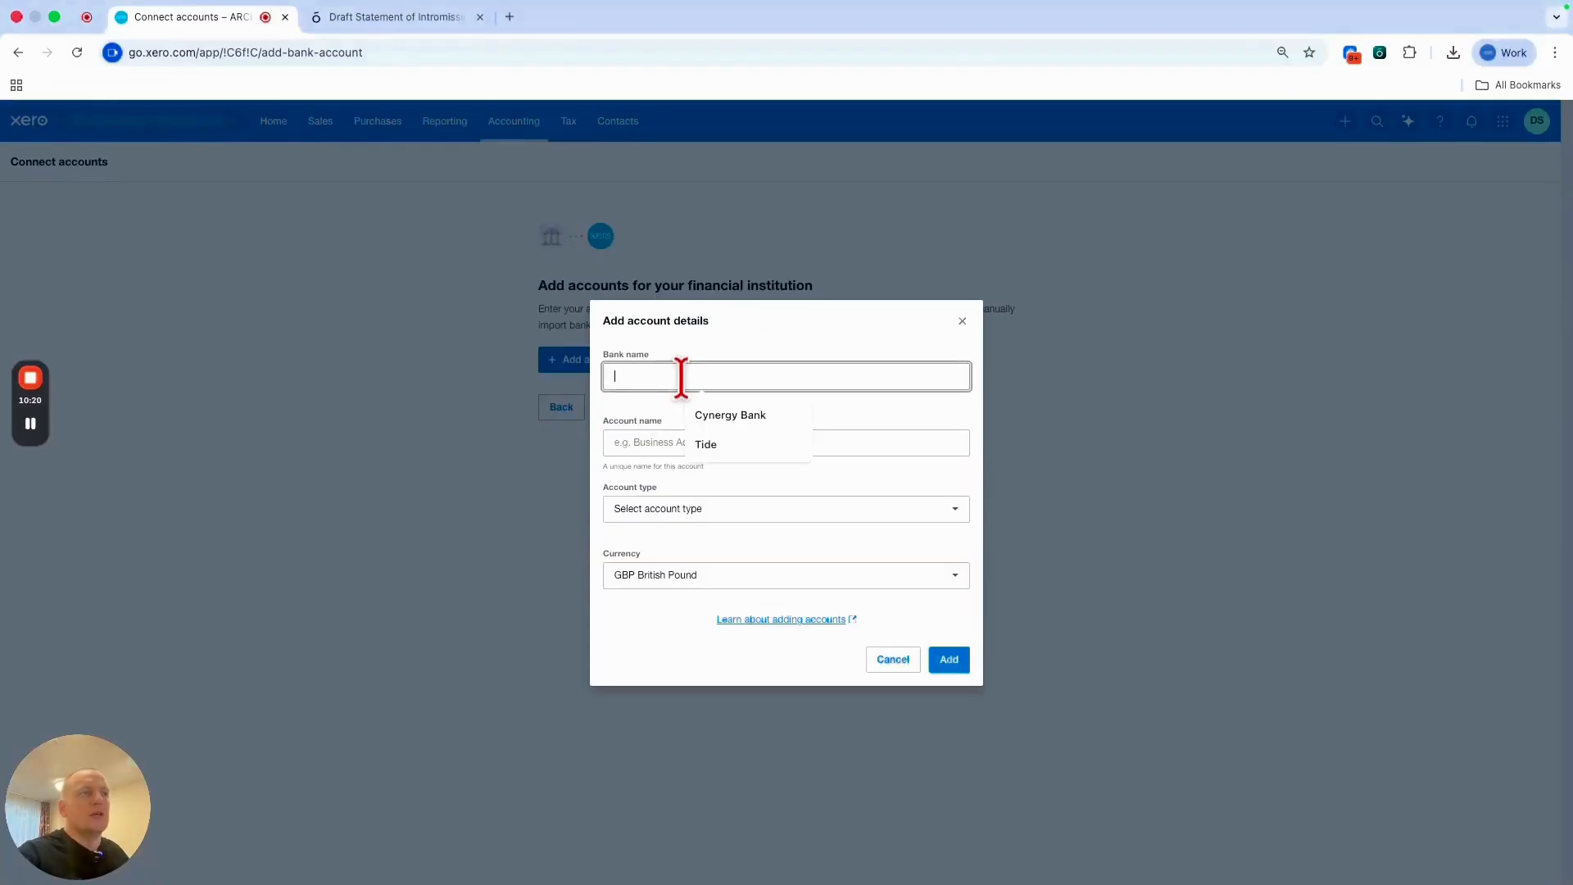
pyautogui.click(730, 440)
pyautogui.click(730, 440)
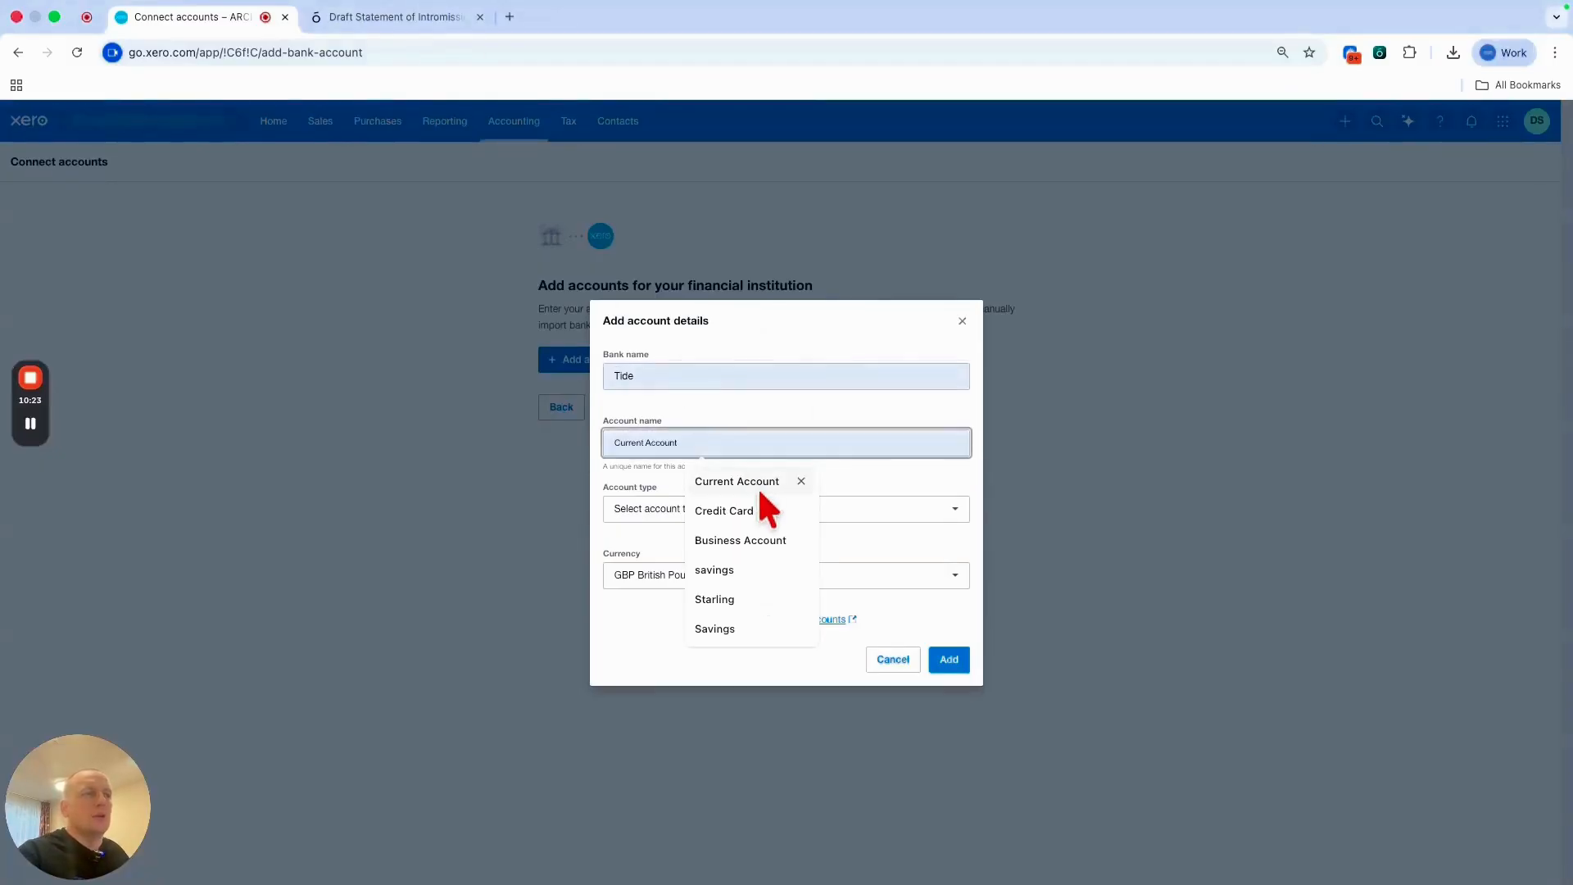
pyautogui.click(767, 540)
pyautogui.click(738, 509)
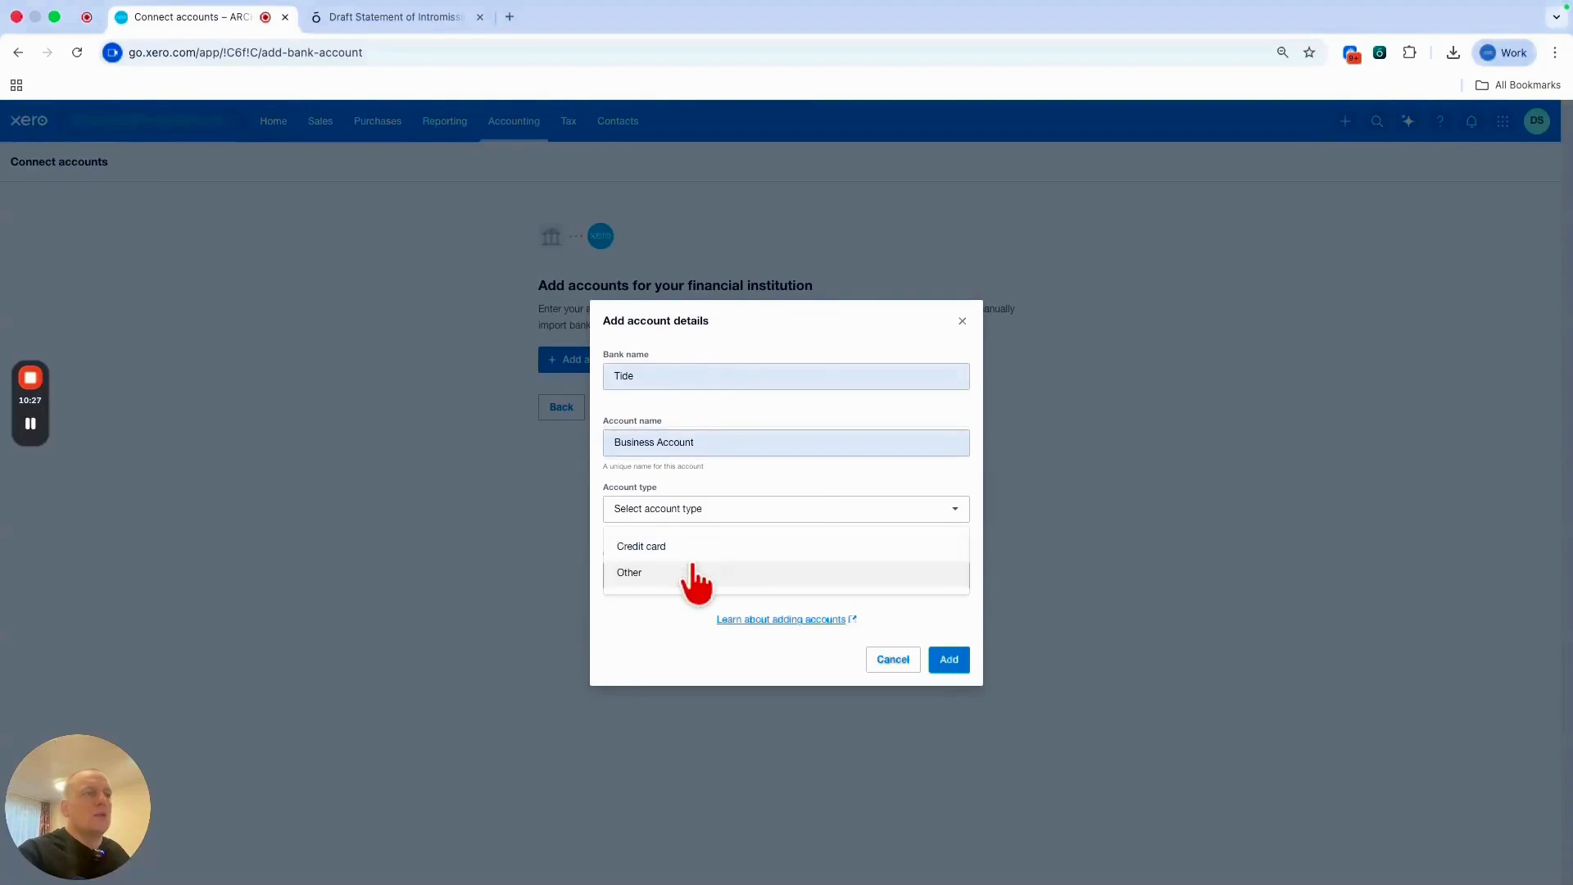
pyautogui.click(699, 574)
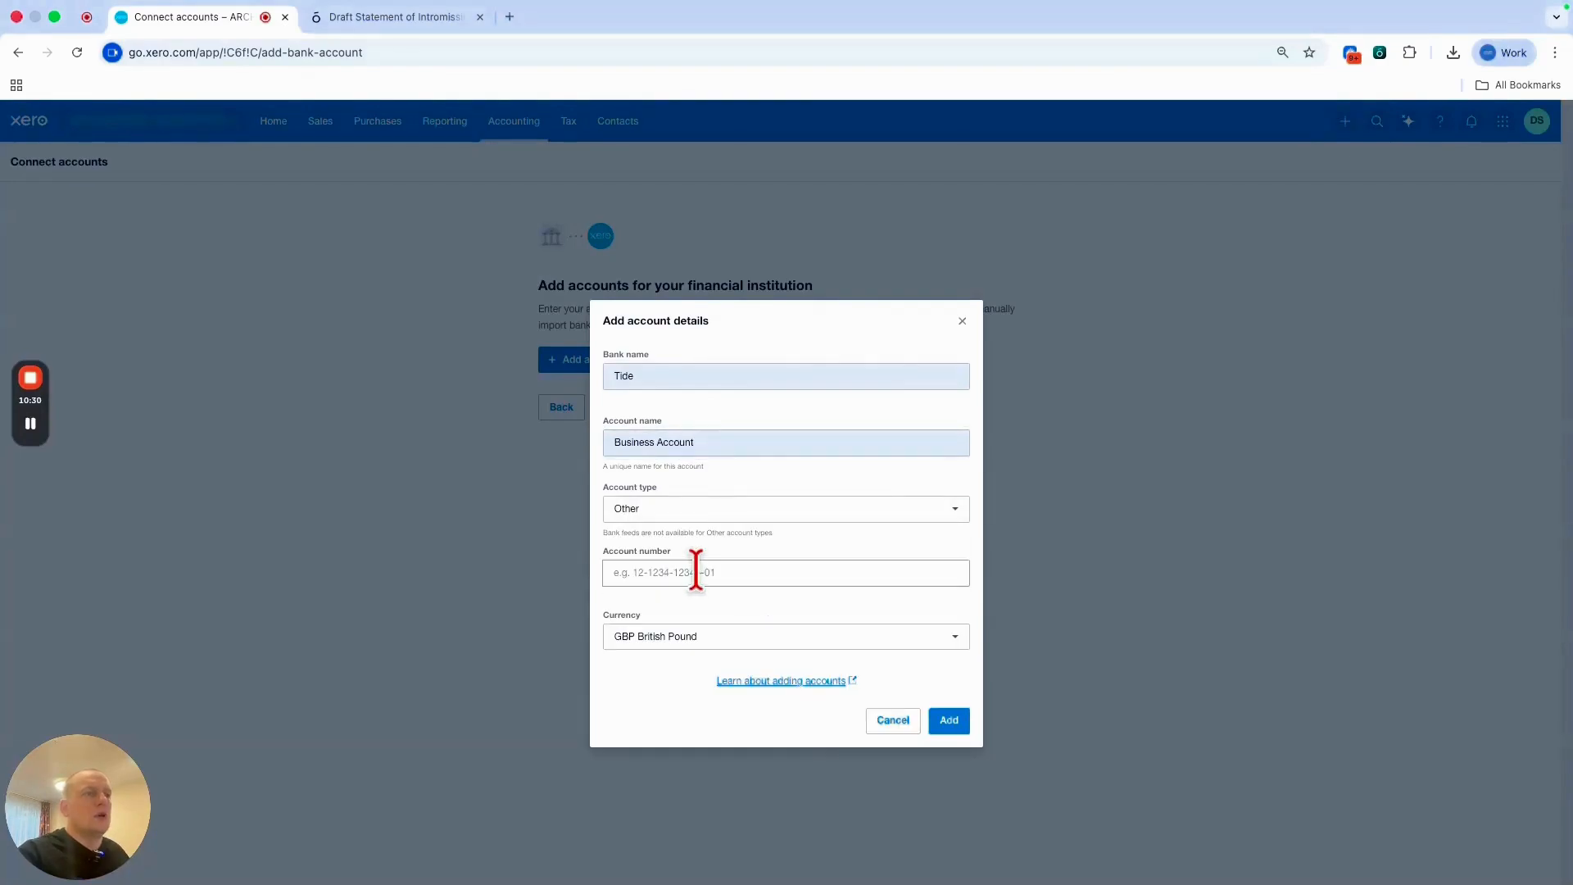
pyautogui.click(681, 572)
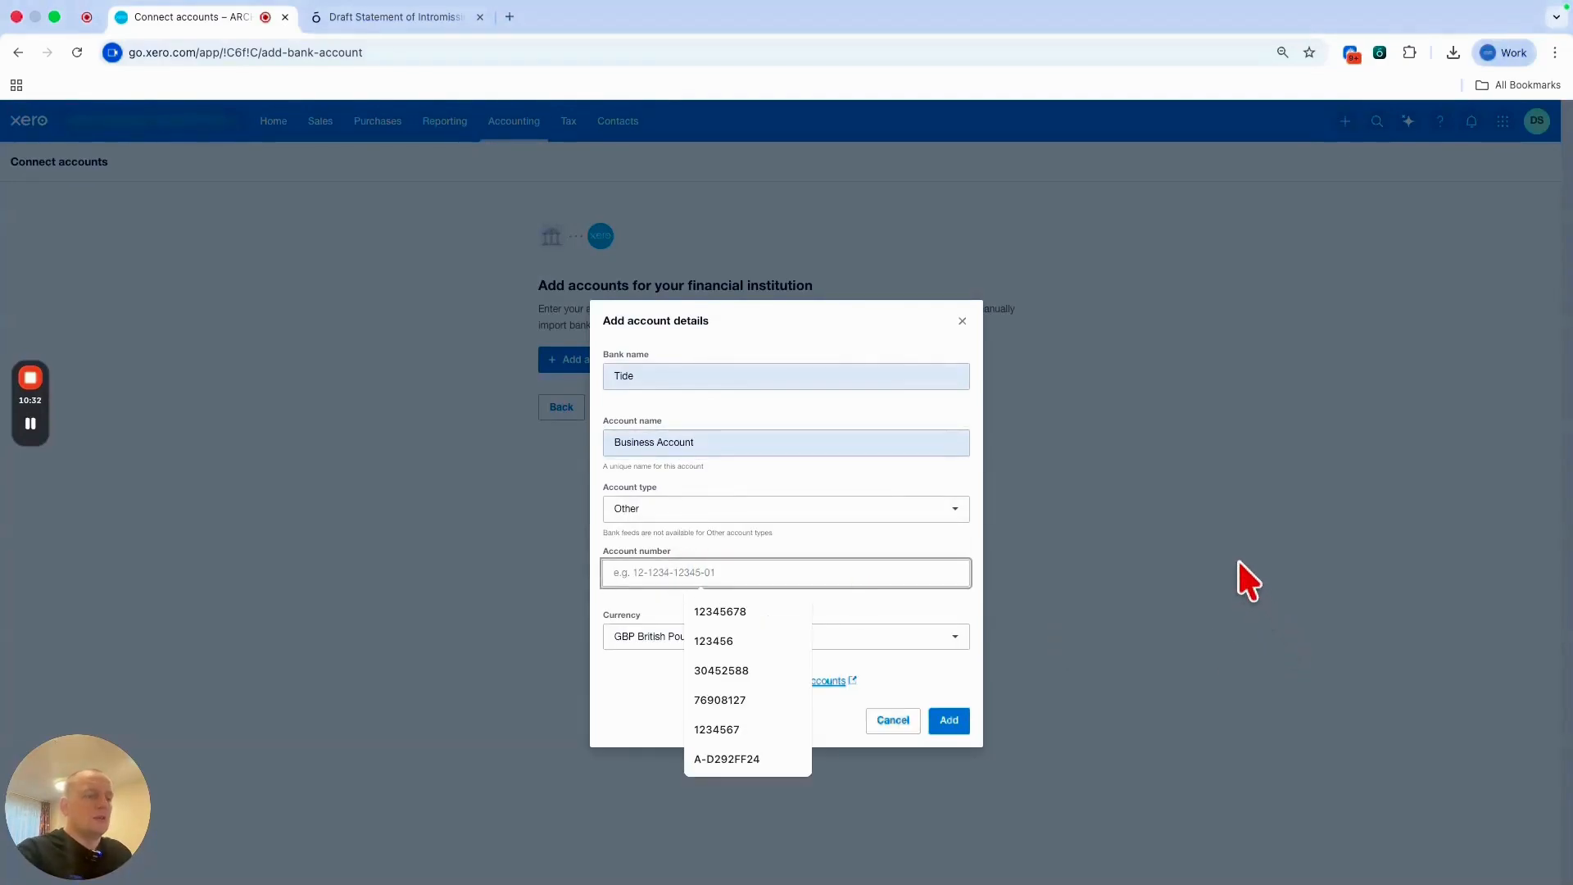
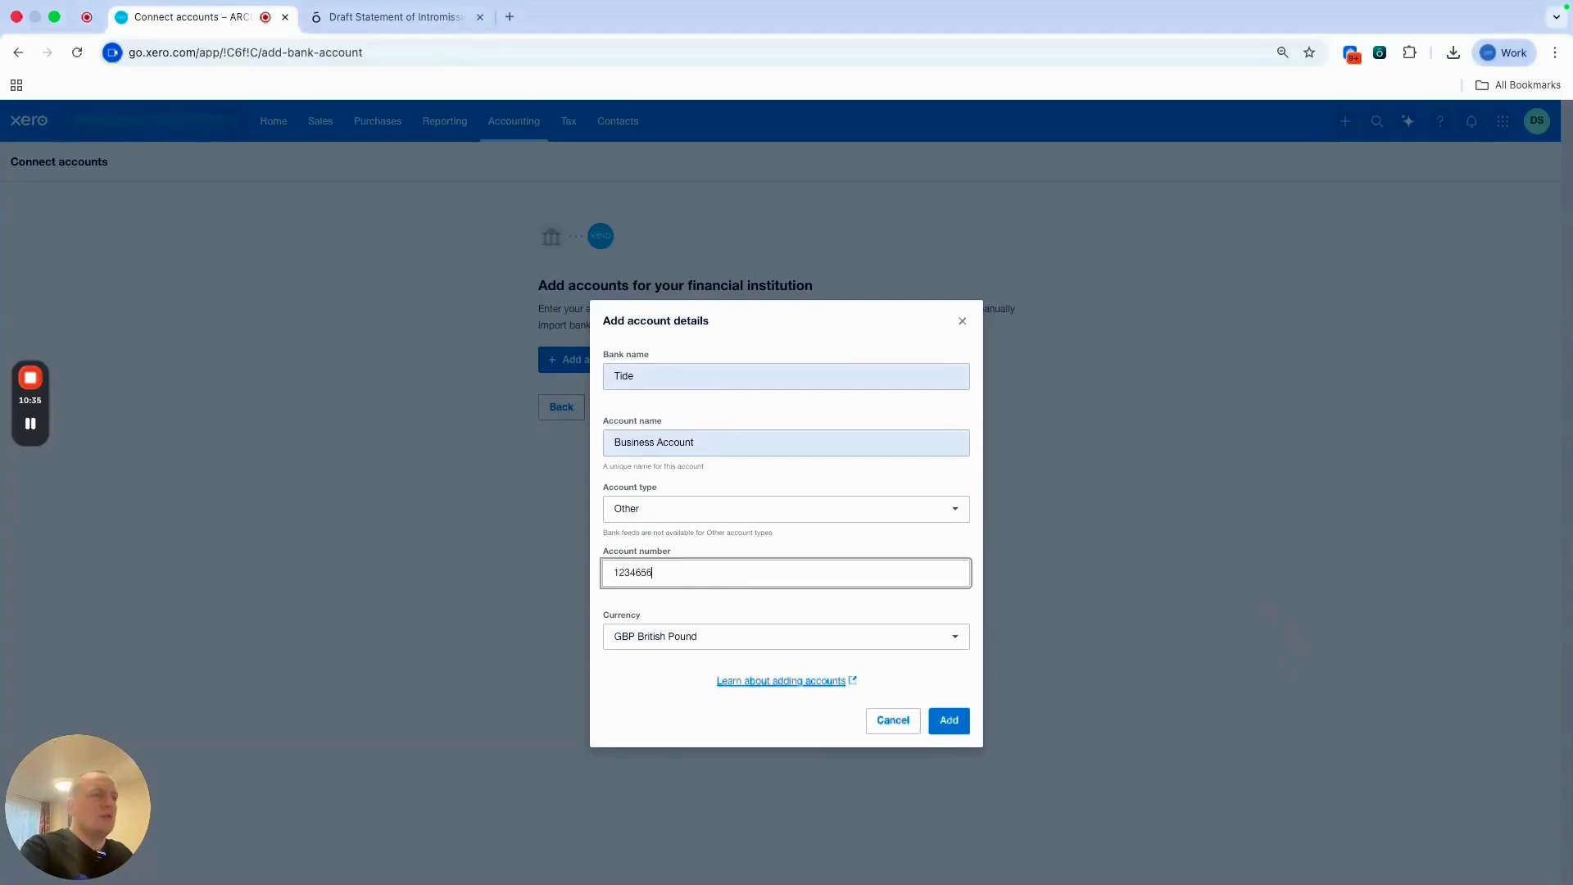
pyautogui.click(958, 725)
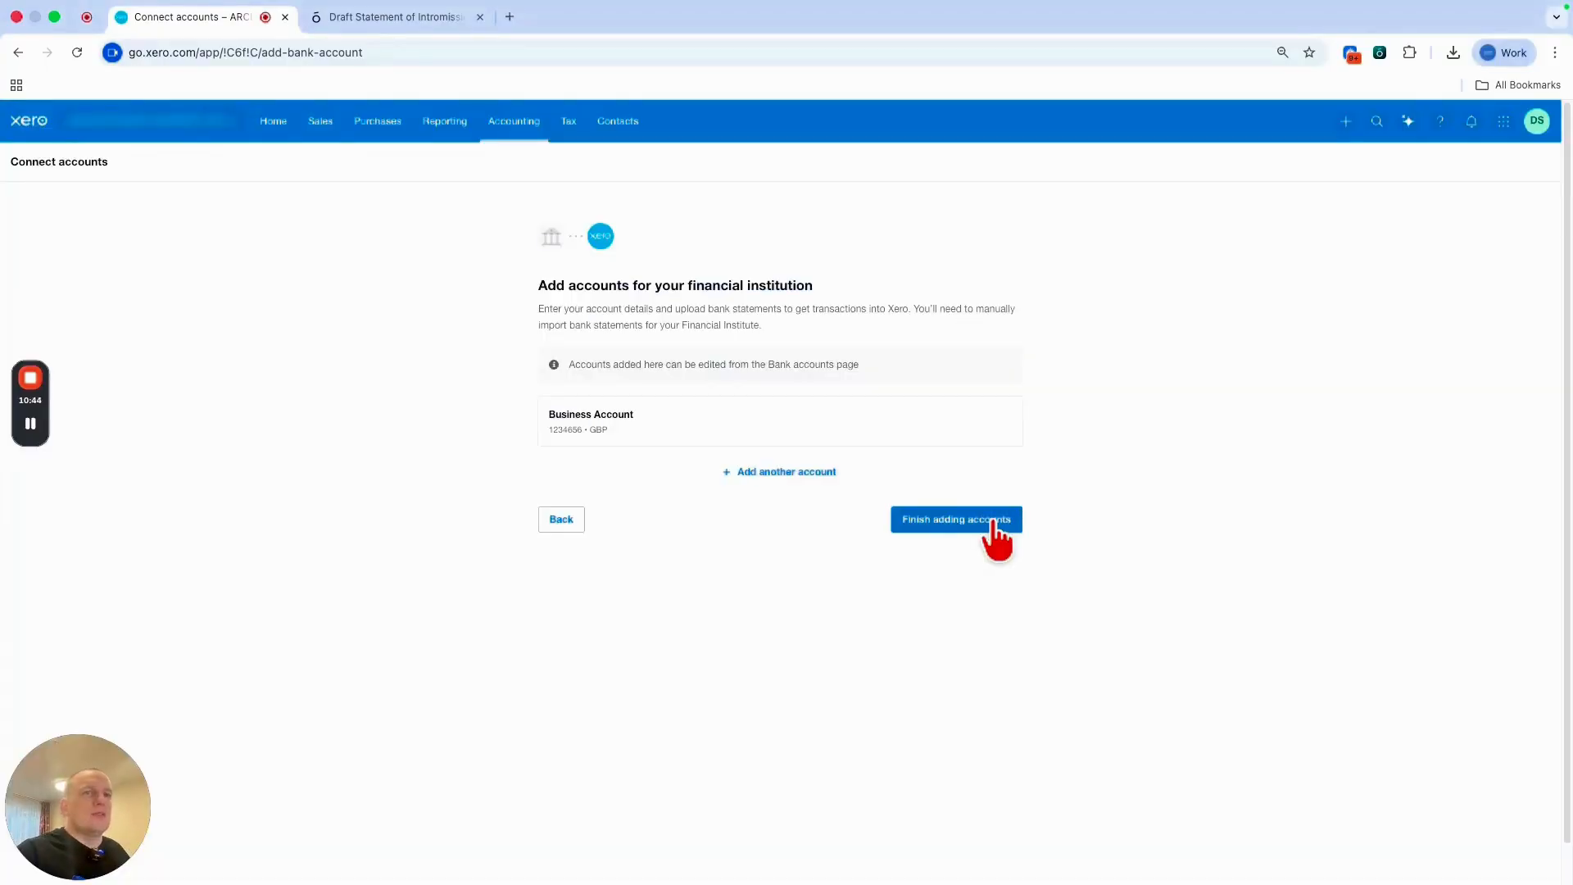
# Finish adding accounts and start a bank statement import for Business Account.
pyautogui.click(995, 524)
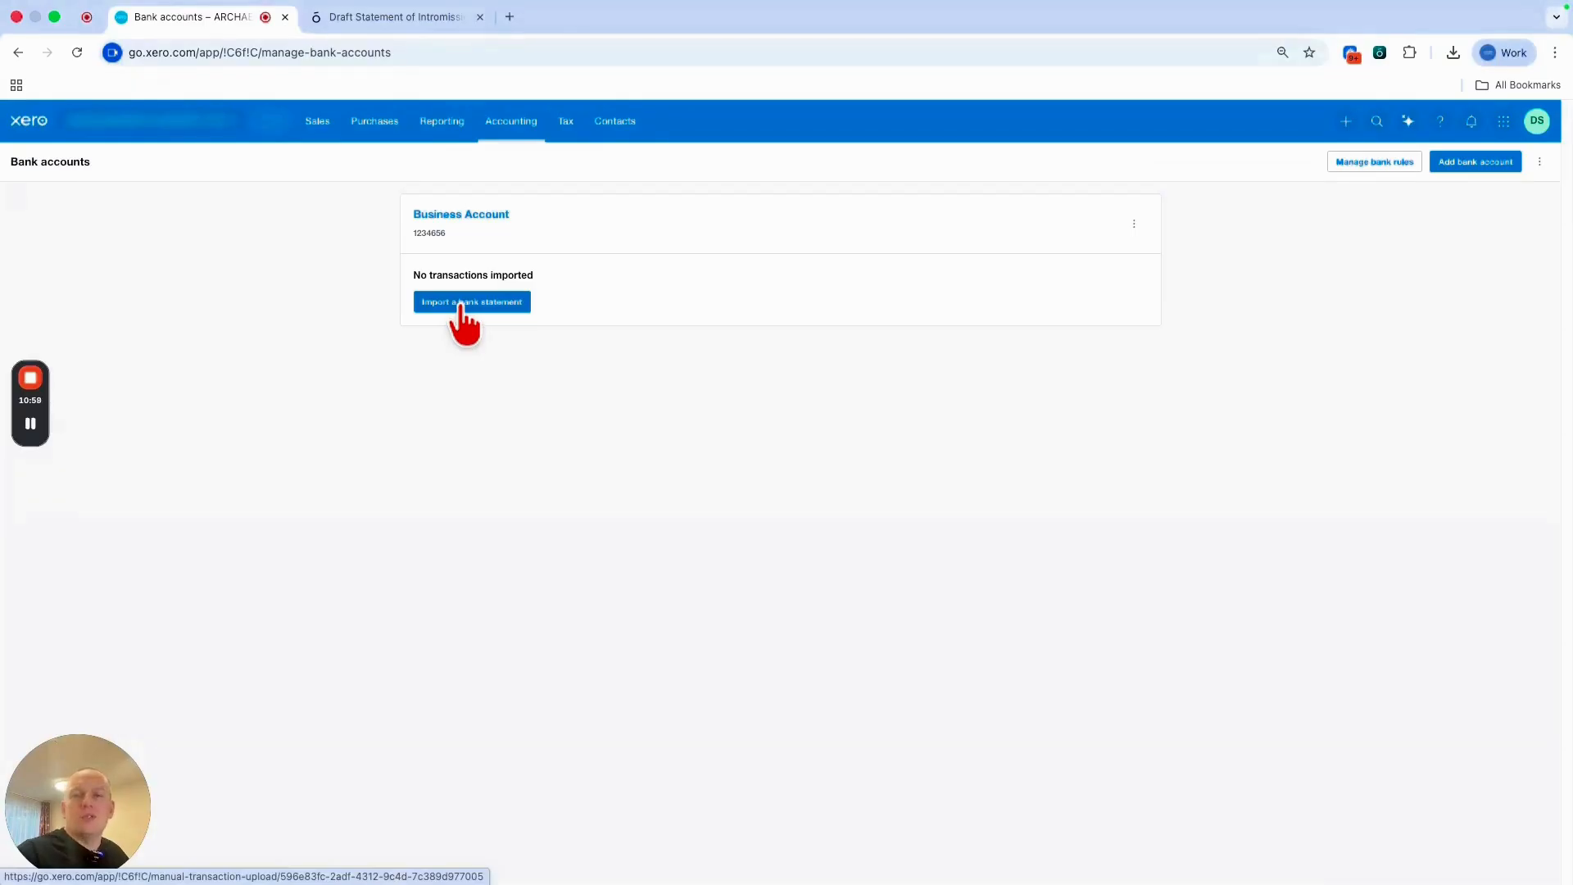
pyautogui.click(461, 303)
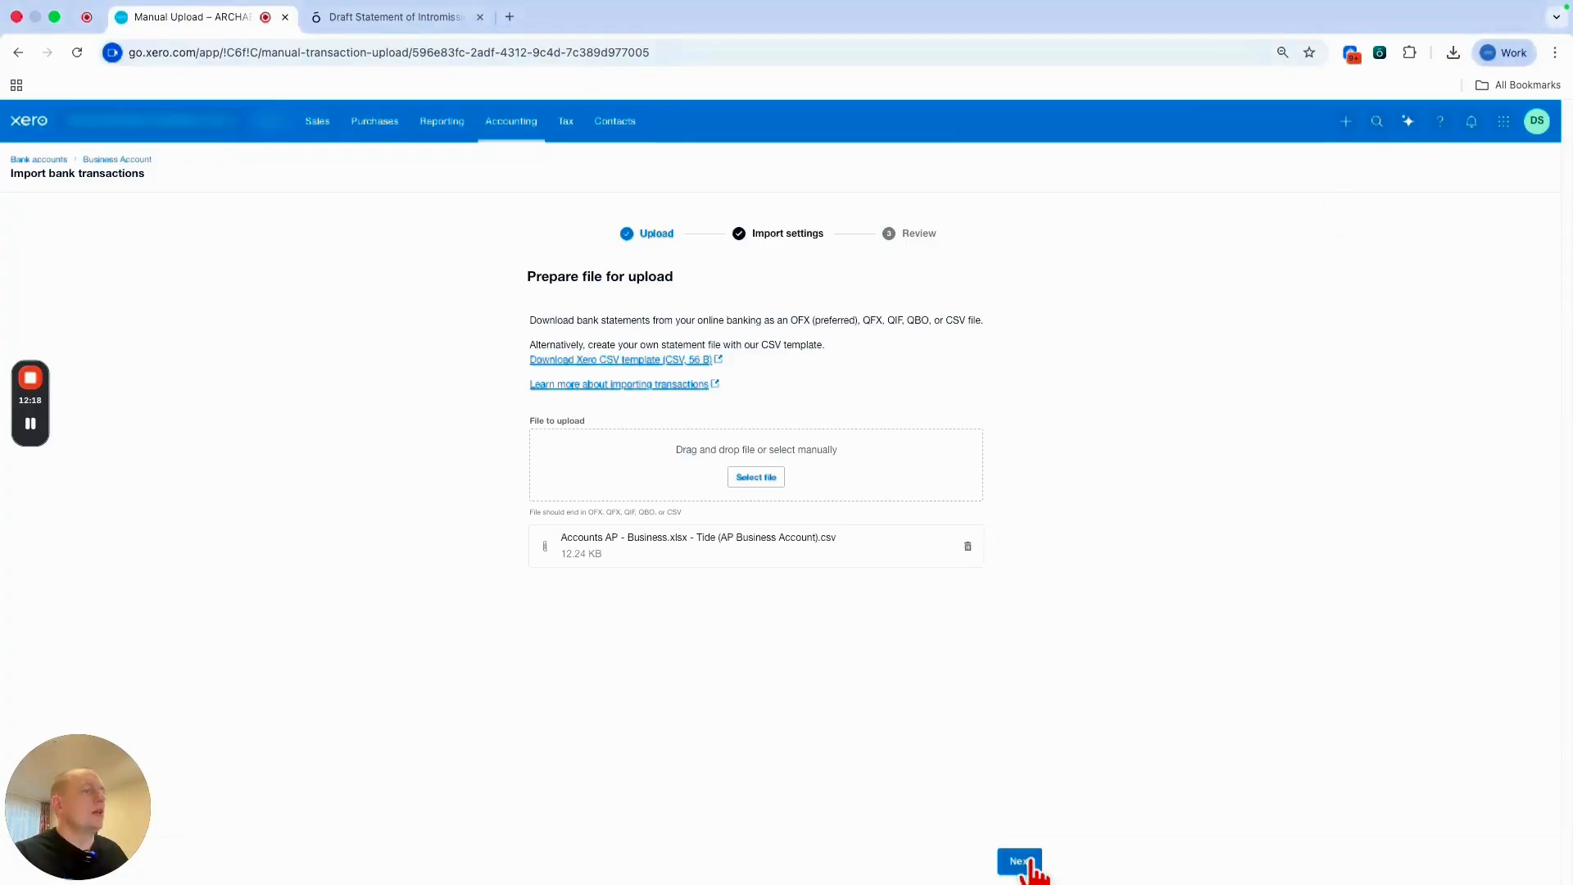
# Map the CSV's Date column to Transaction Date and Description to Payee.
pyautogui.click(1021, 862)
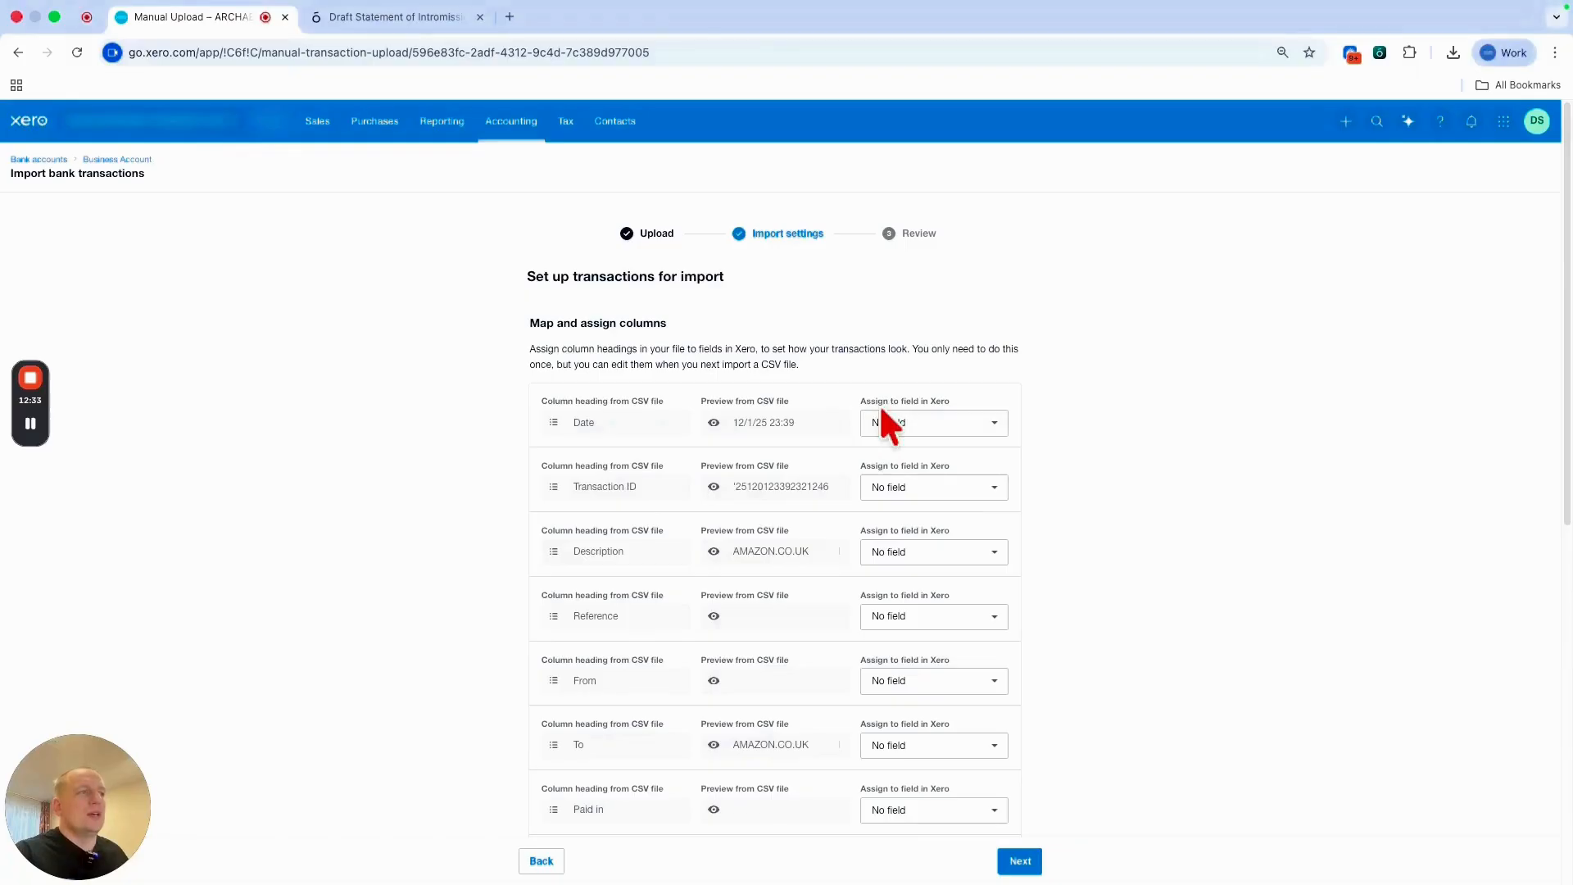
pyautogui.click(891, 428)
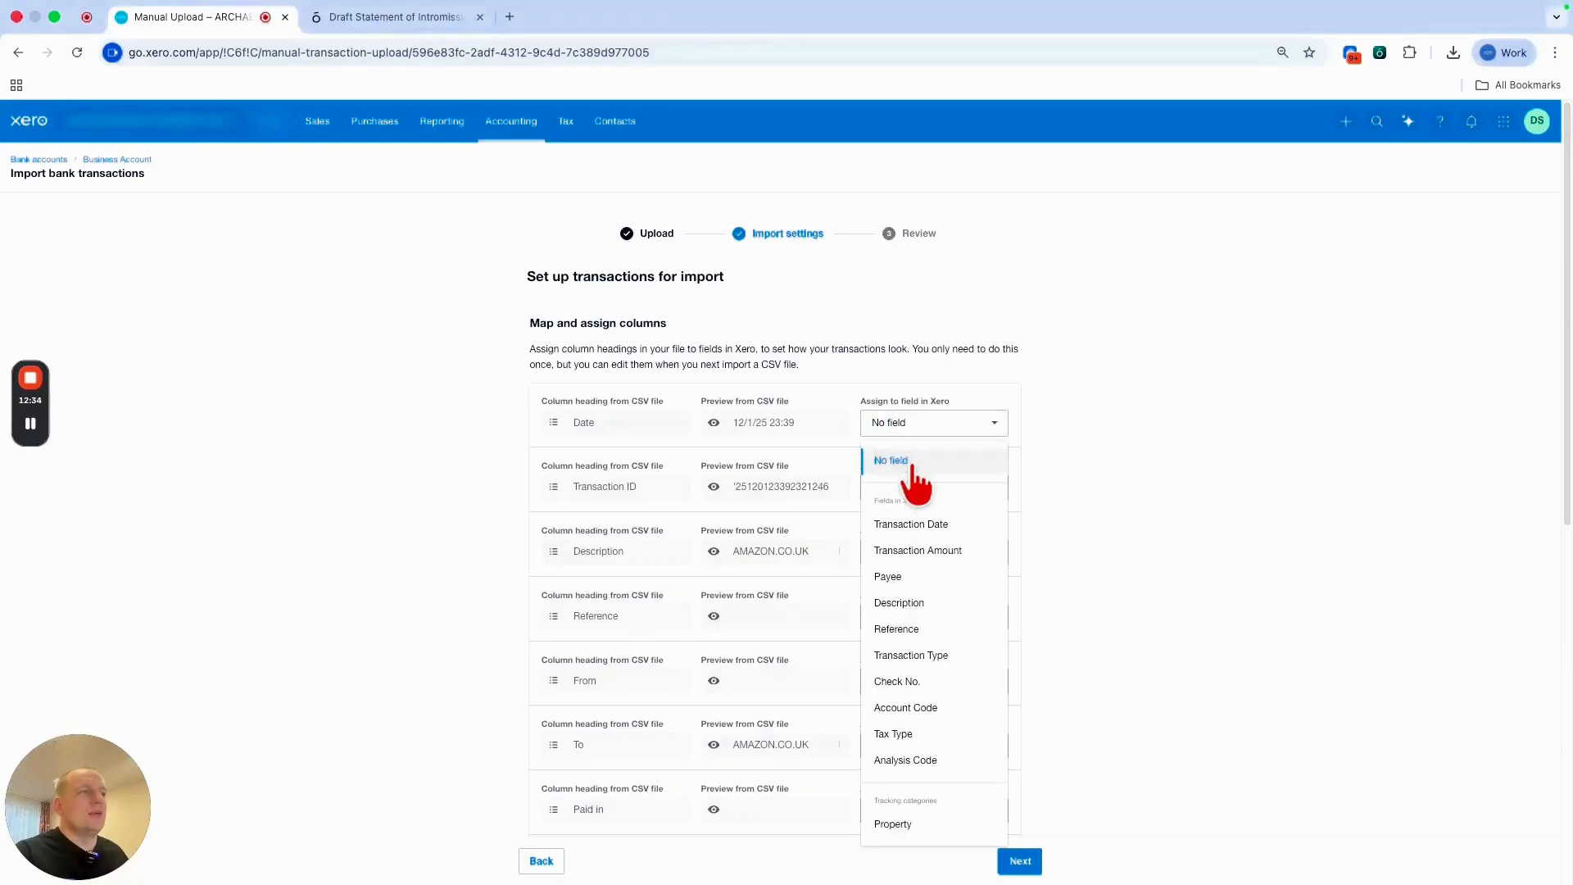
pyautogui.click(975, 531)
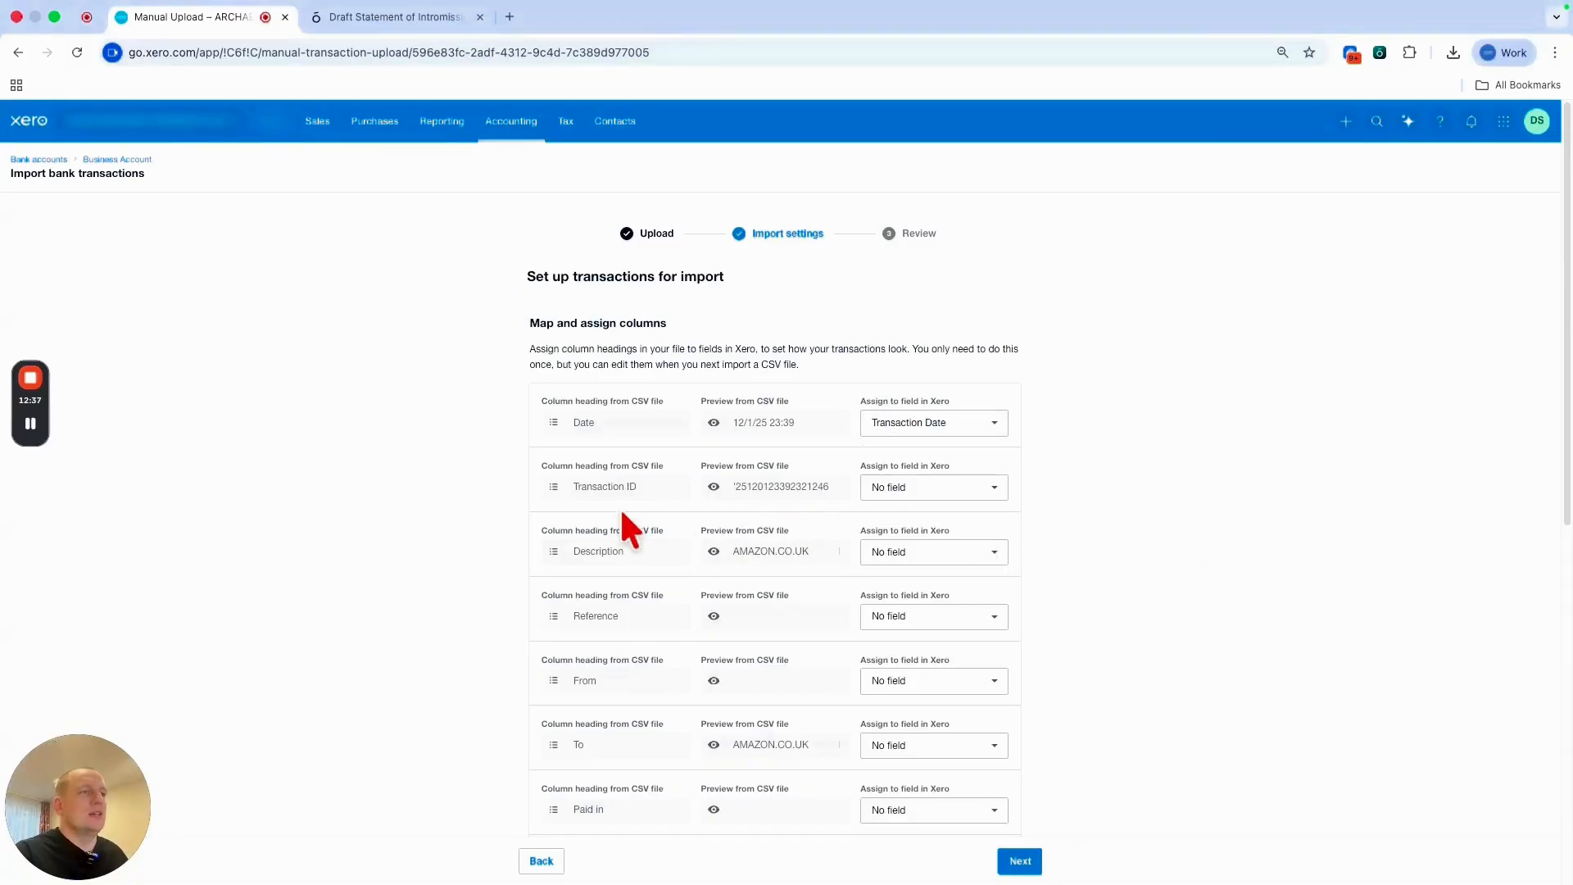
pyautogui.scroll(-1, 1010, 510)
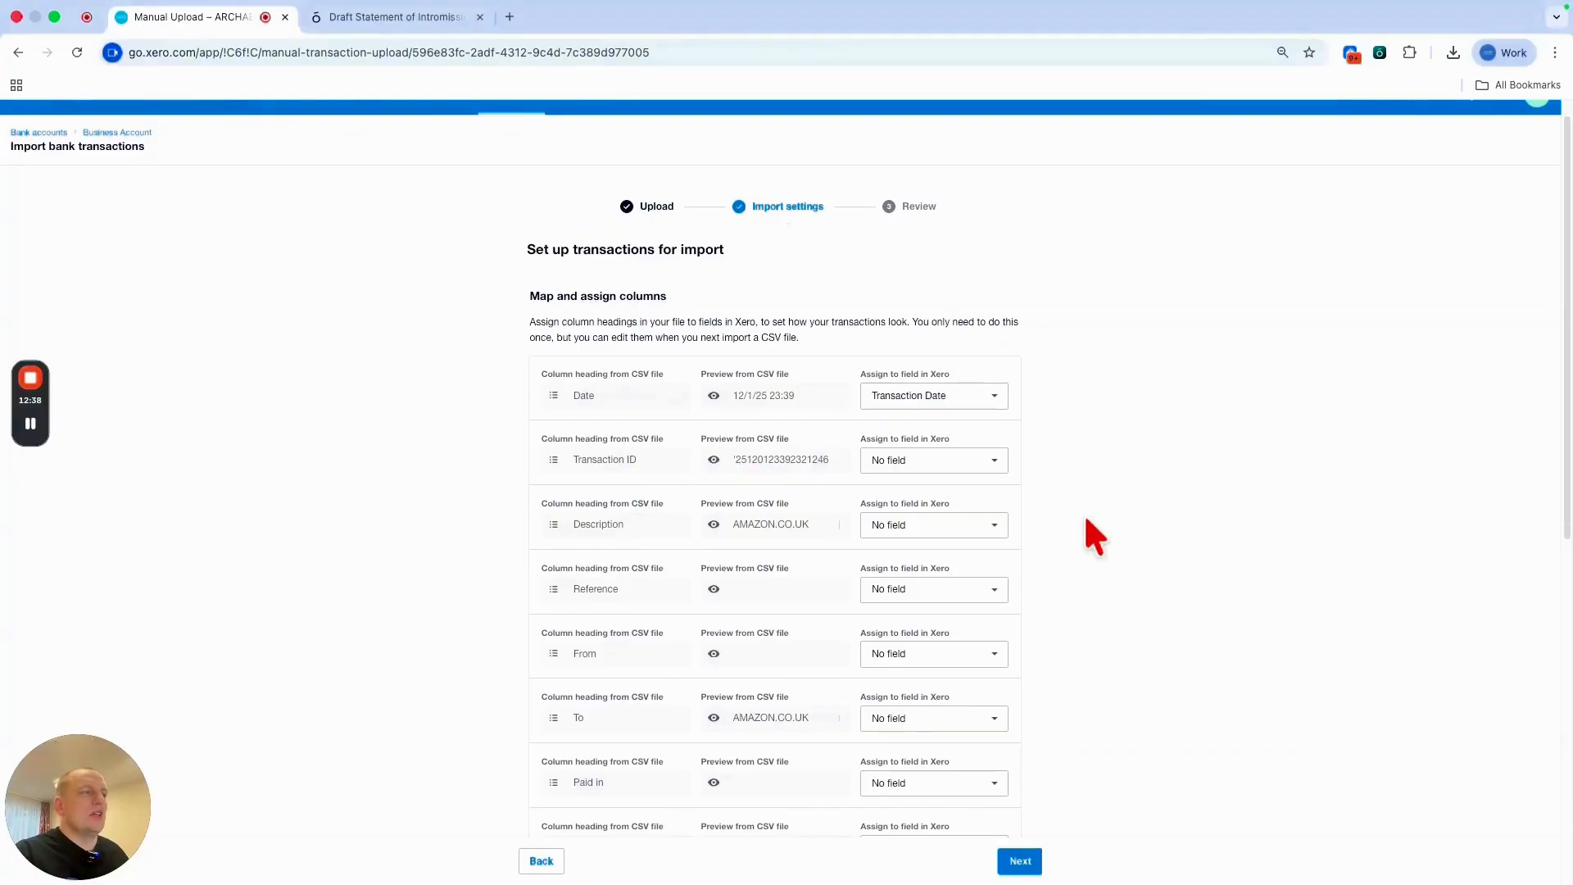
pyautogui.click(921, 532)
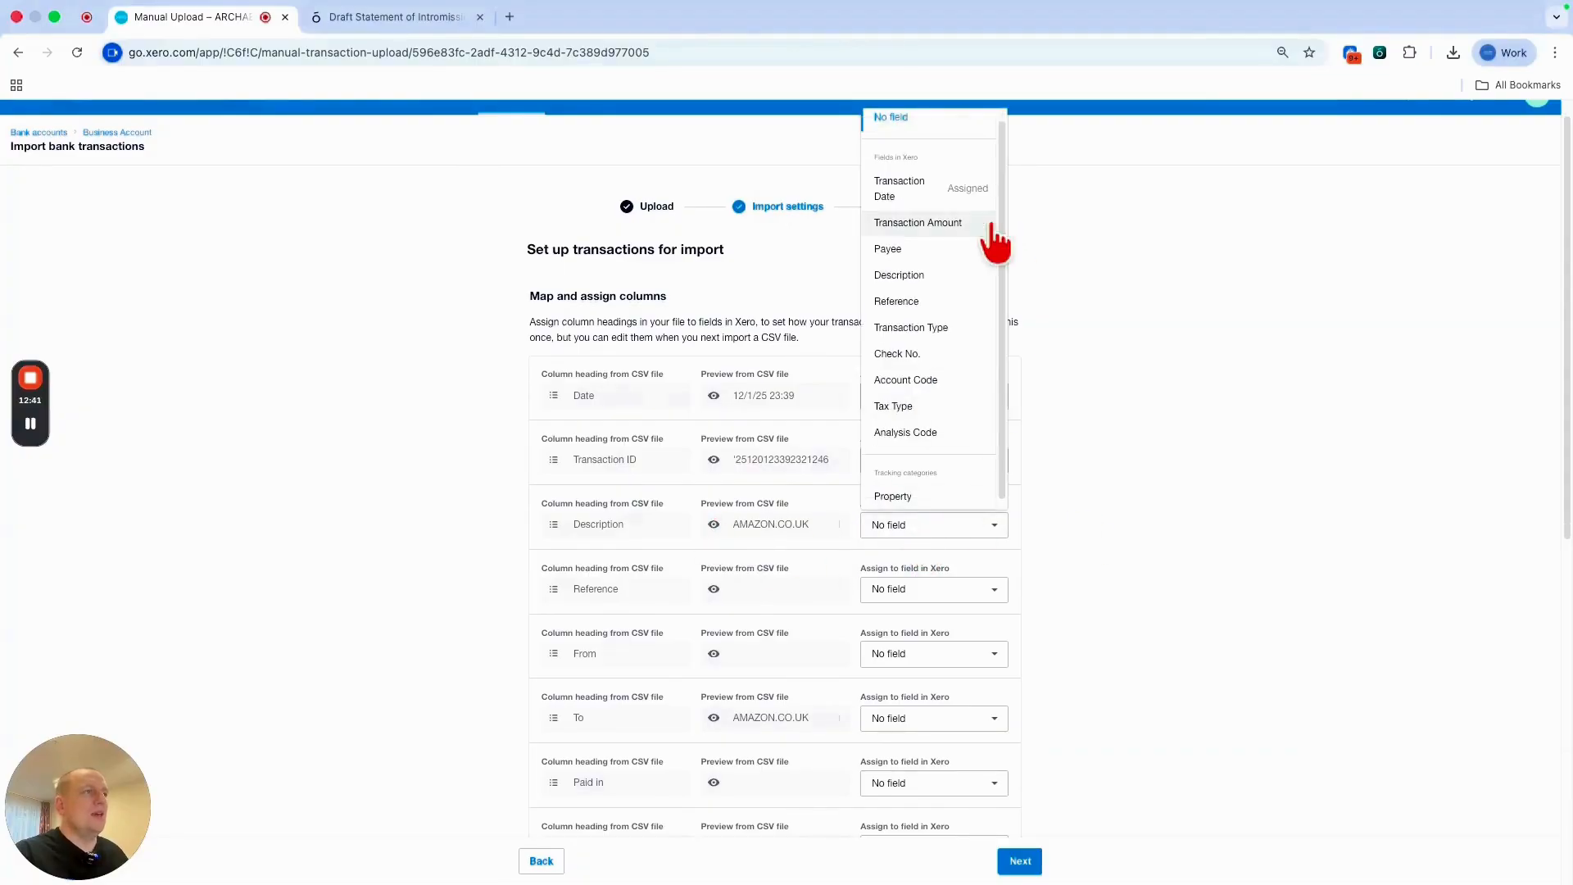
pyautogui.click(994, 240)
# Map Amount to Transaction Amount, Reference to Reference and Note to Description.
pyautogui.scroll(-5, 843, 702)
pyautogui.click(912, 721)
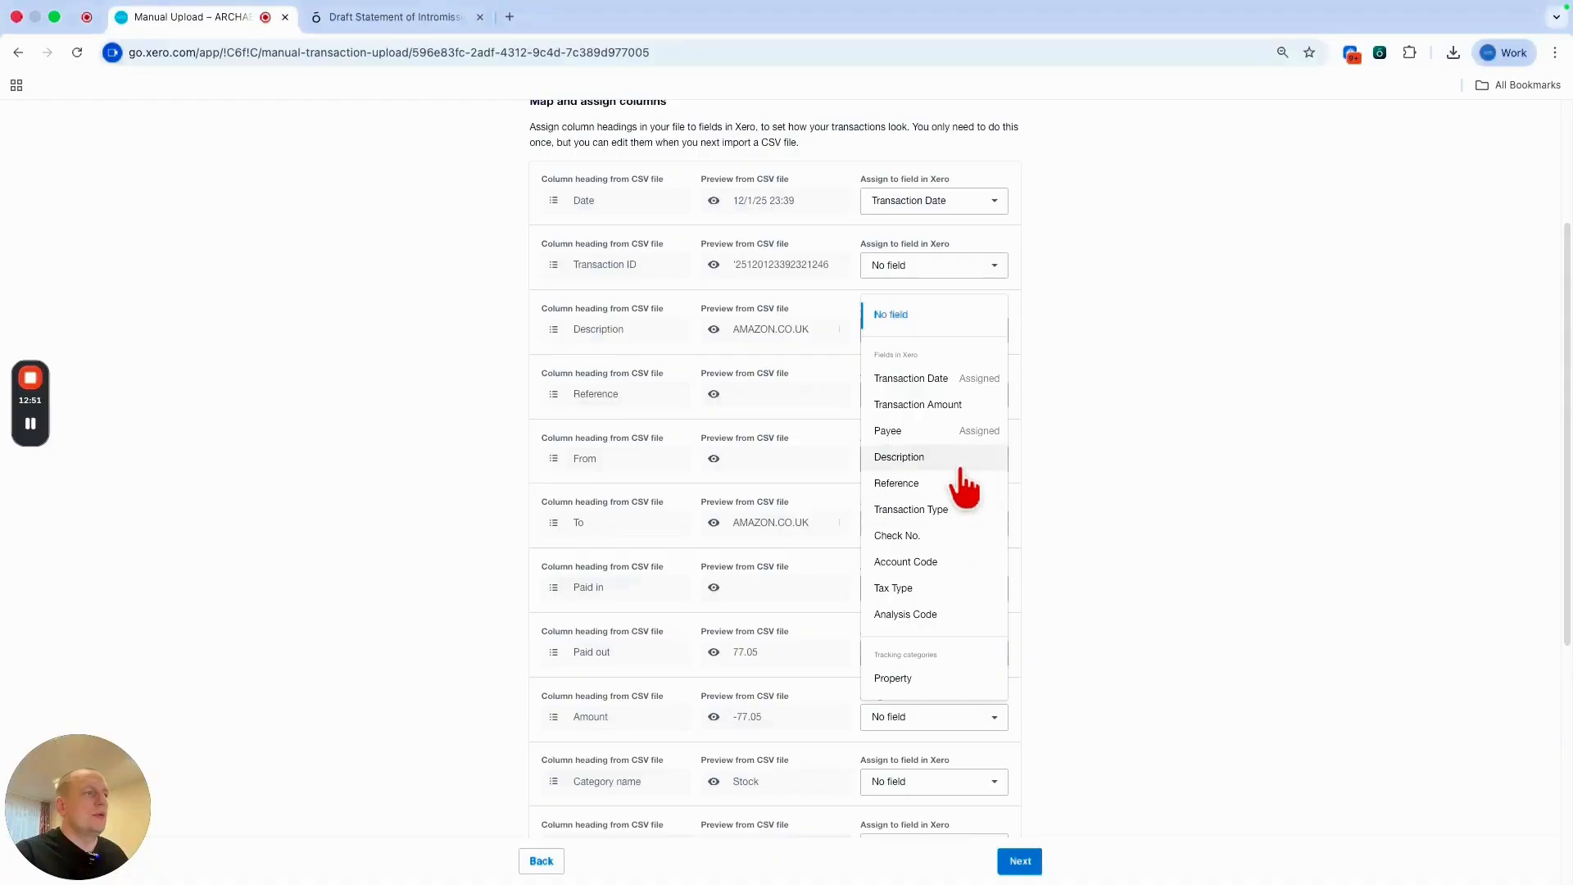
pyautogui.scroll(-3, 950, 491)
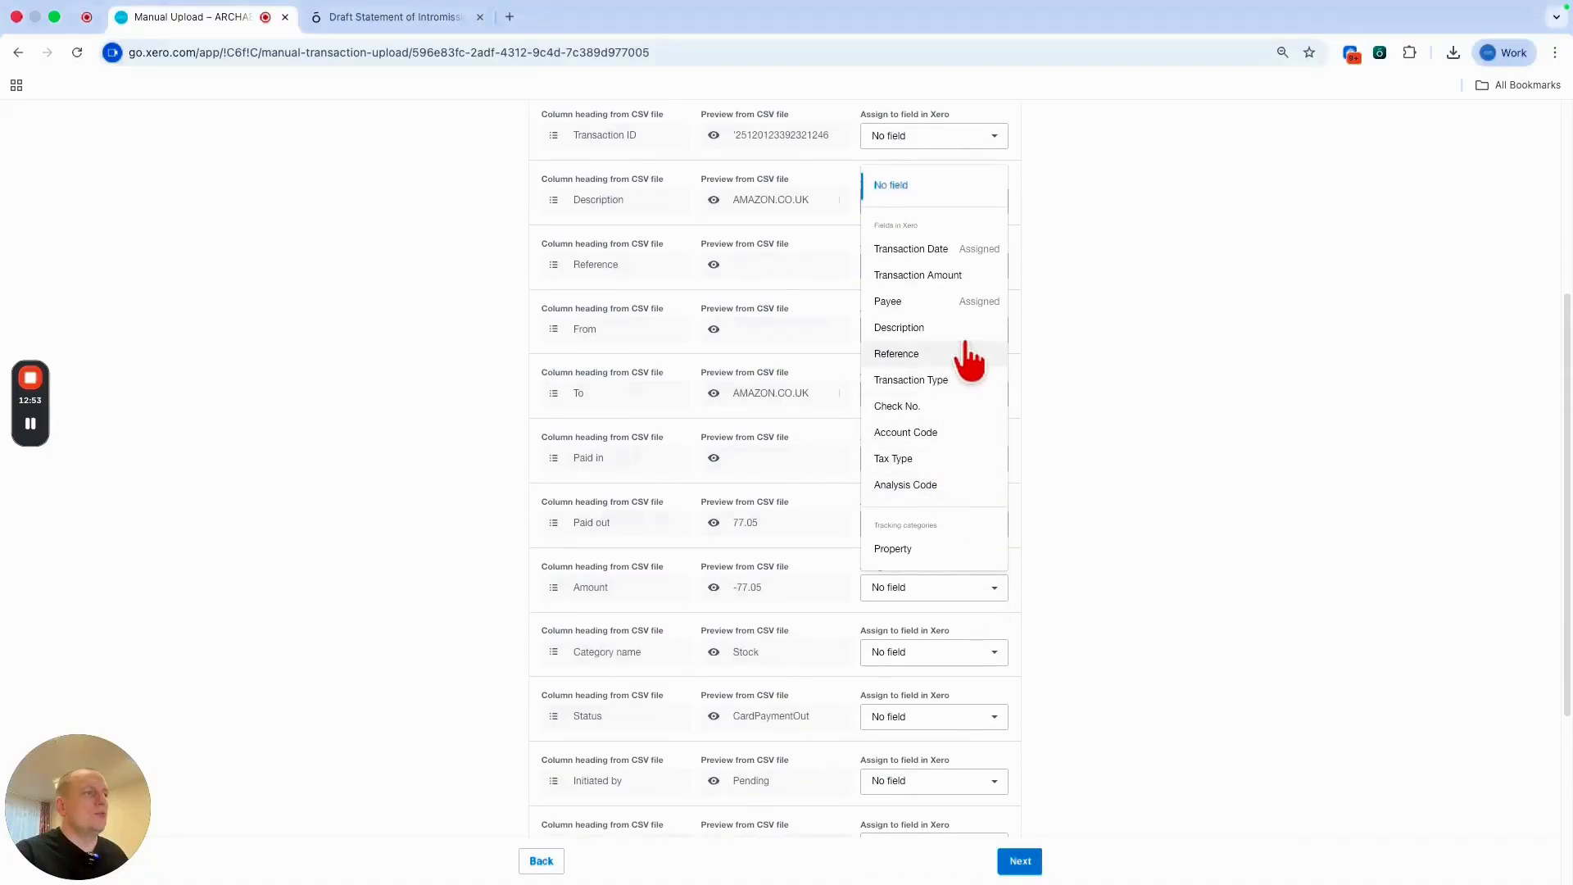
pyautogui.click(967, 279)
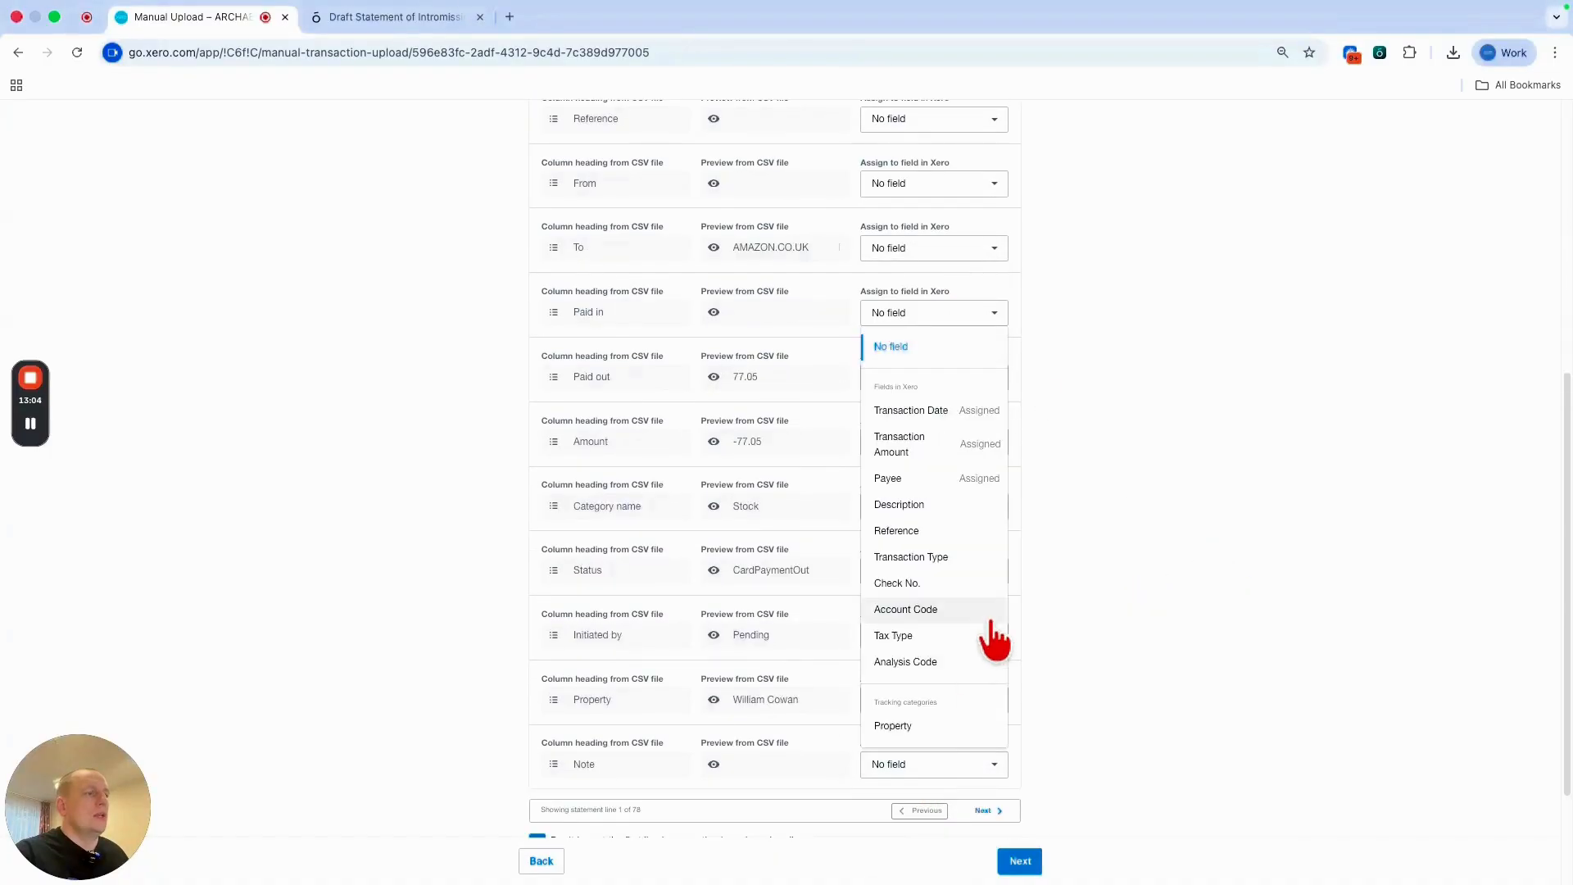
pyautogui.scroll(-3, 957, 585)
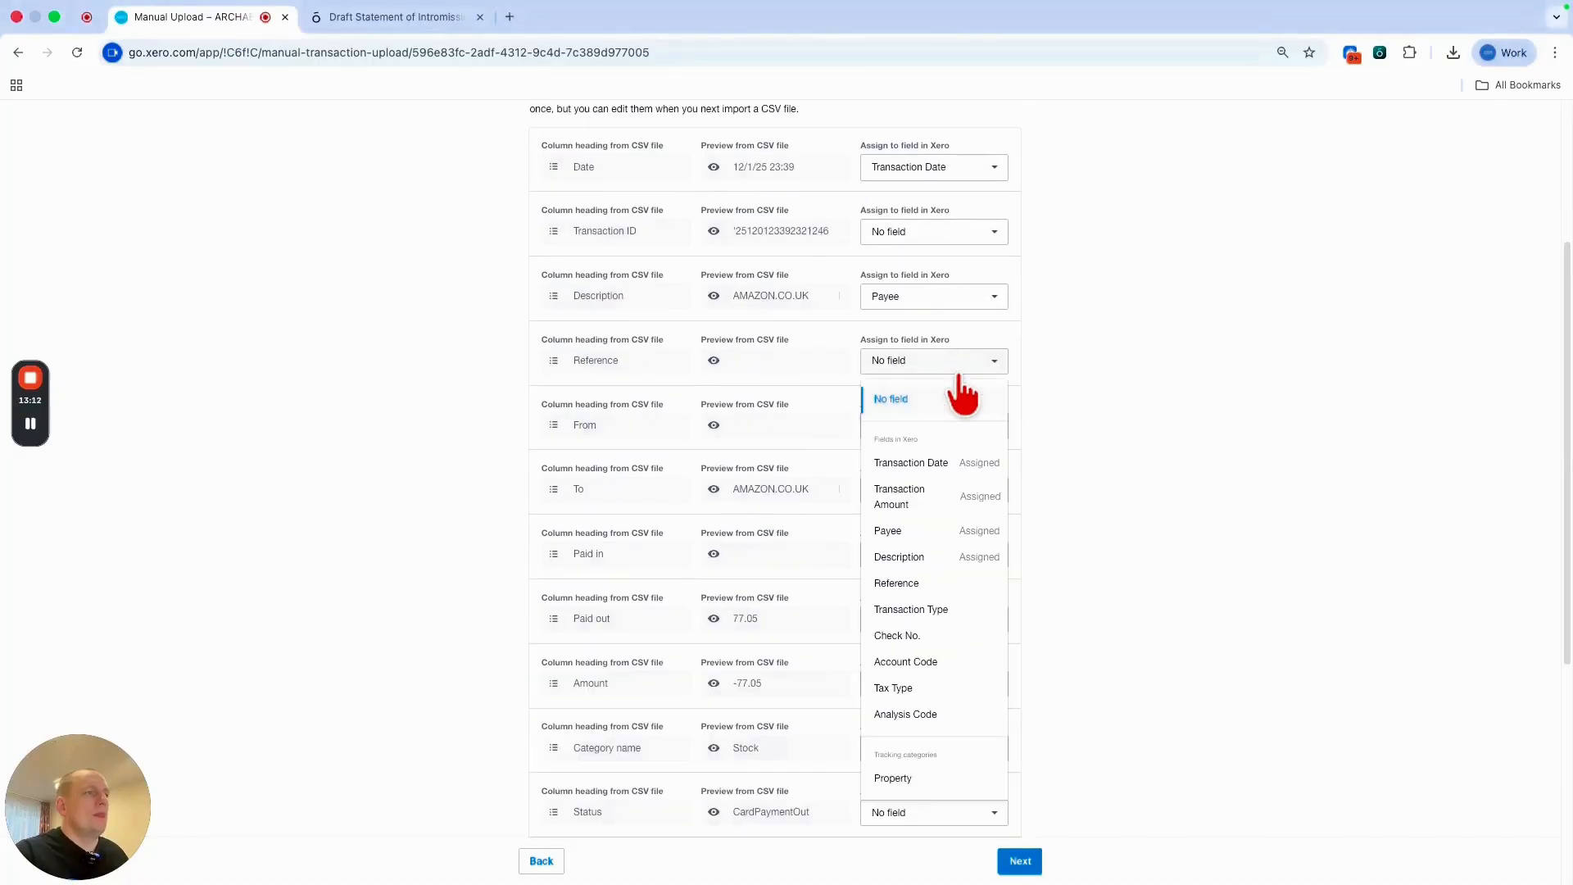
pyautogui.click(950, 584)
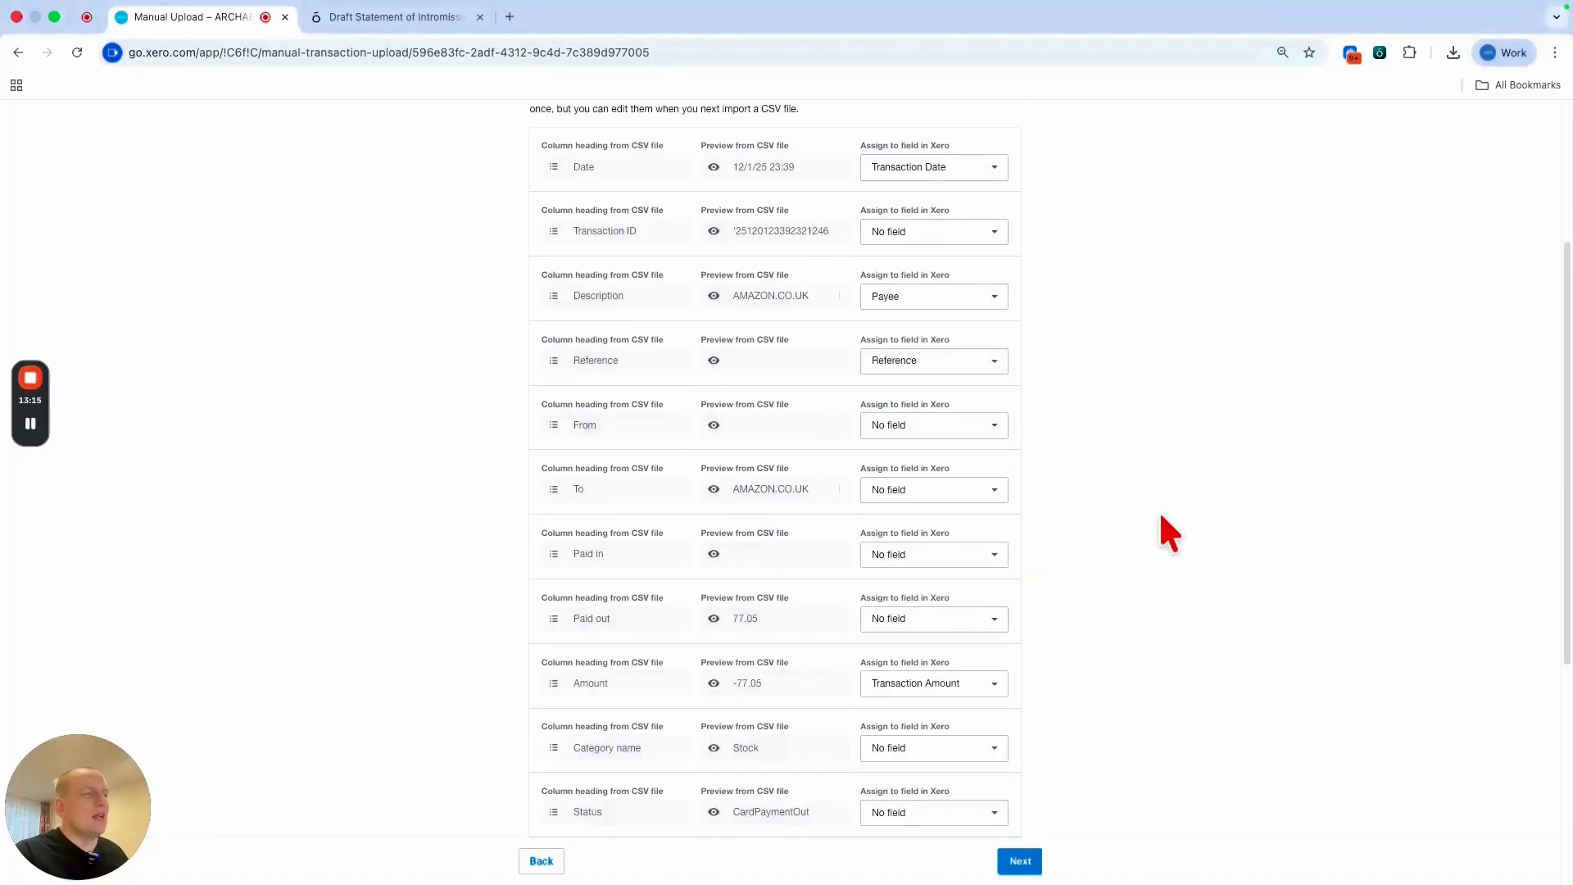
pyautogui.scroll(-3, 1158, 548)
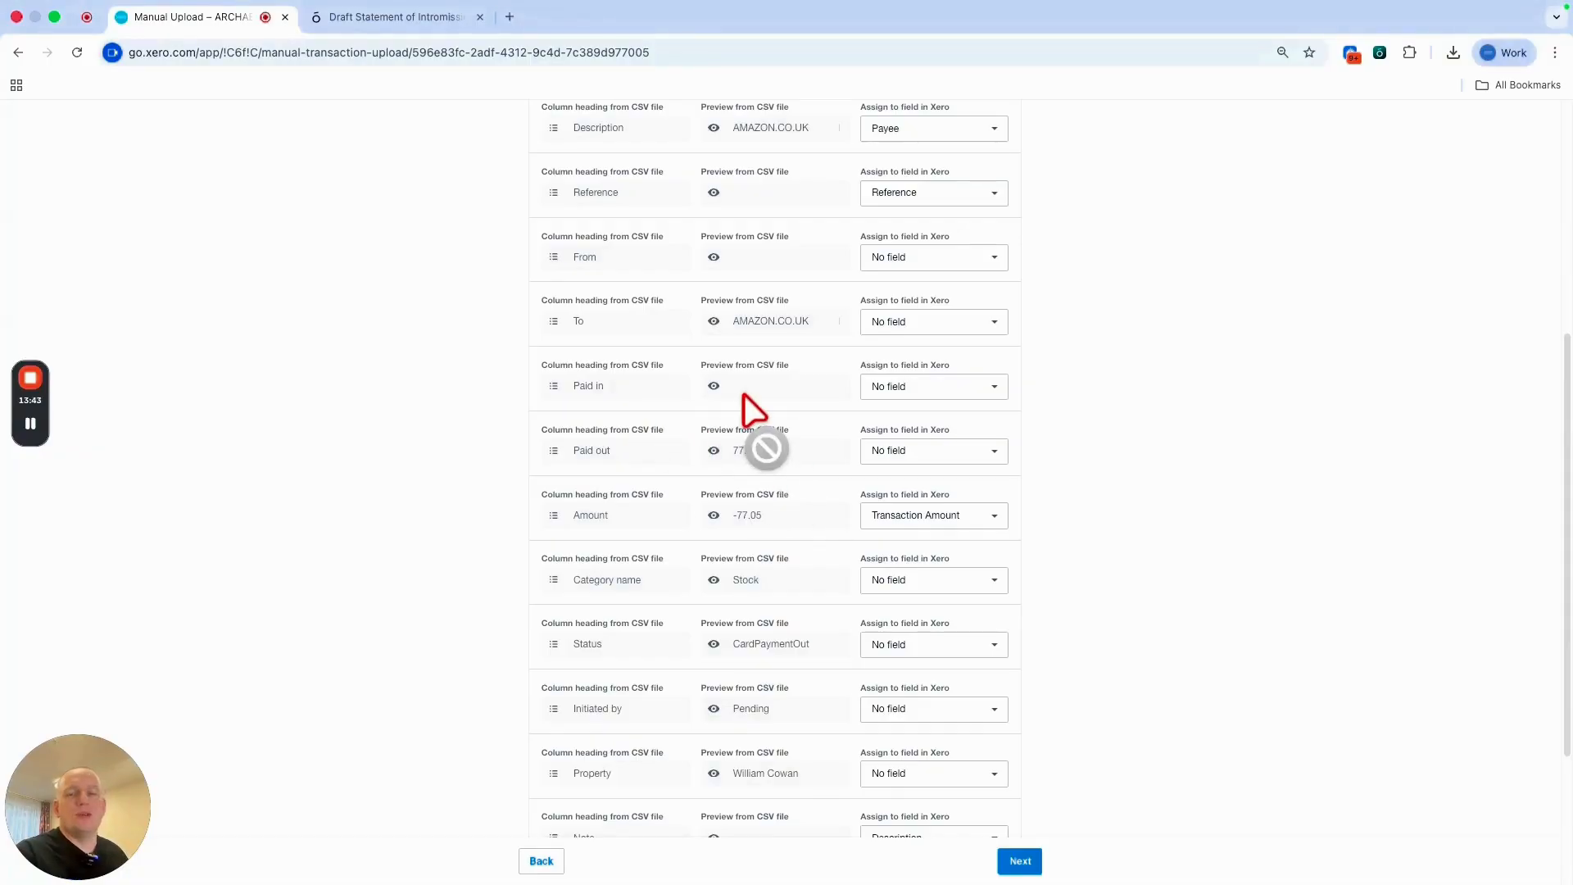
pyautogui.scroll(-3, 1106, 734)
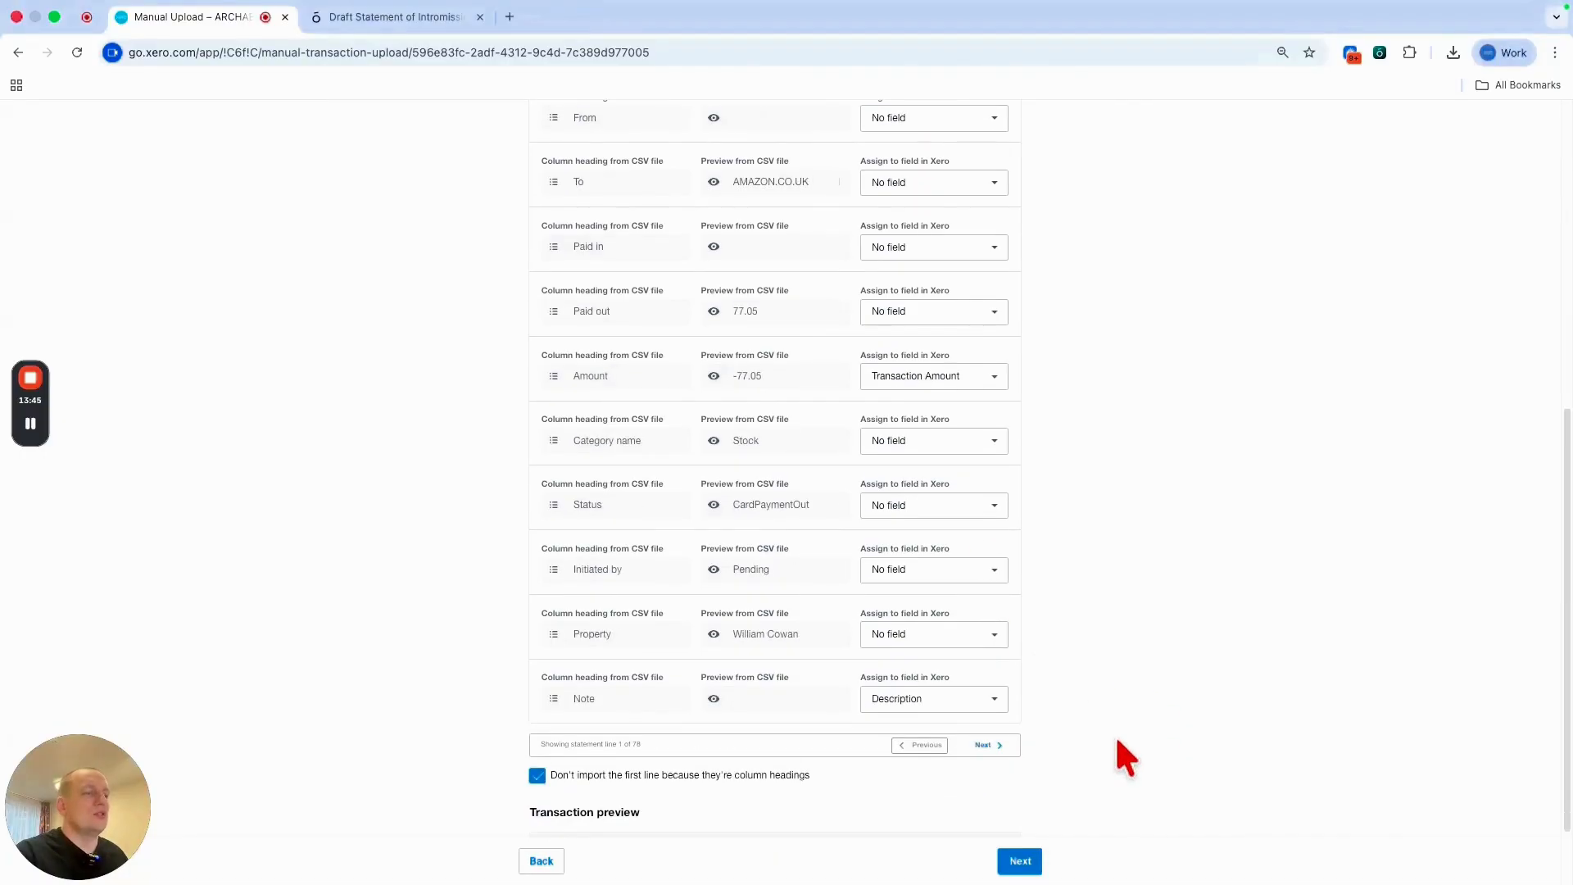
# Continue past the column mapping and correct the Date column error to import the 78 lines.
pyautogui.click(1016, 861)
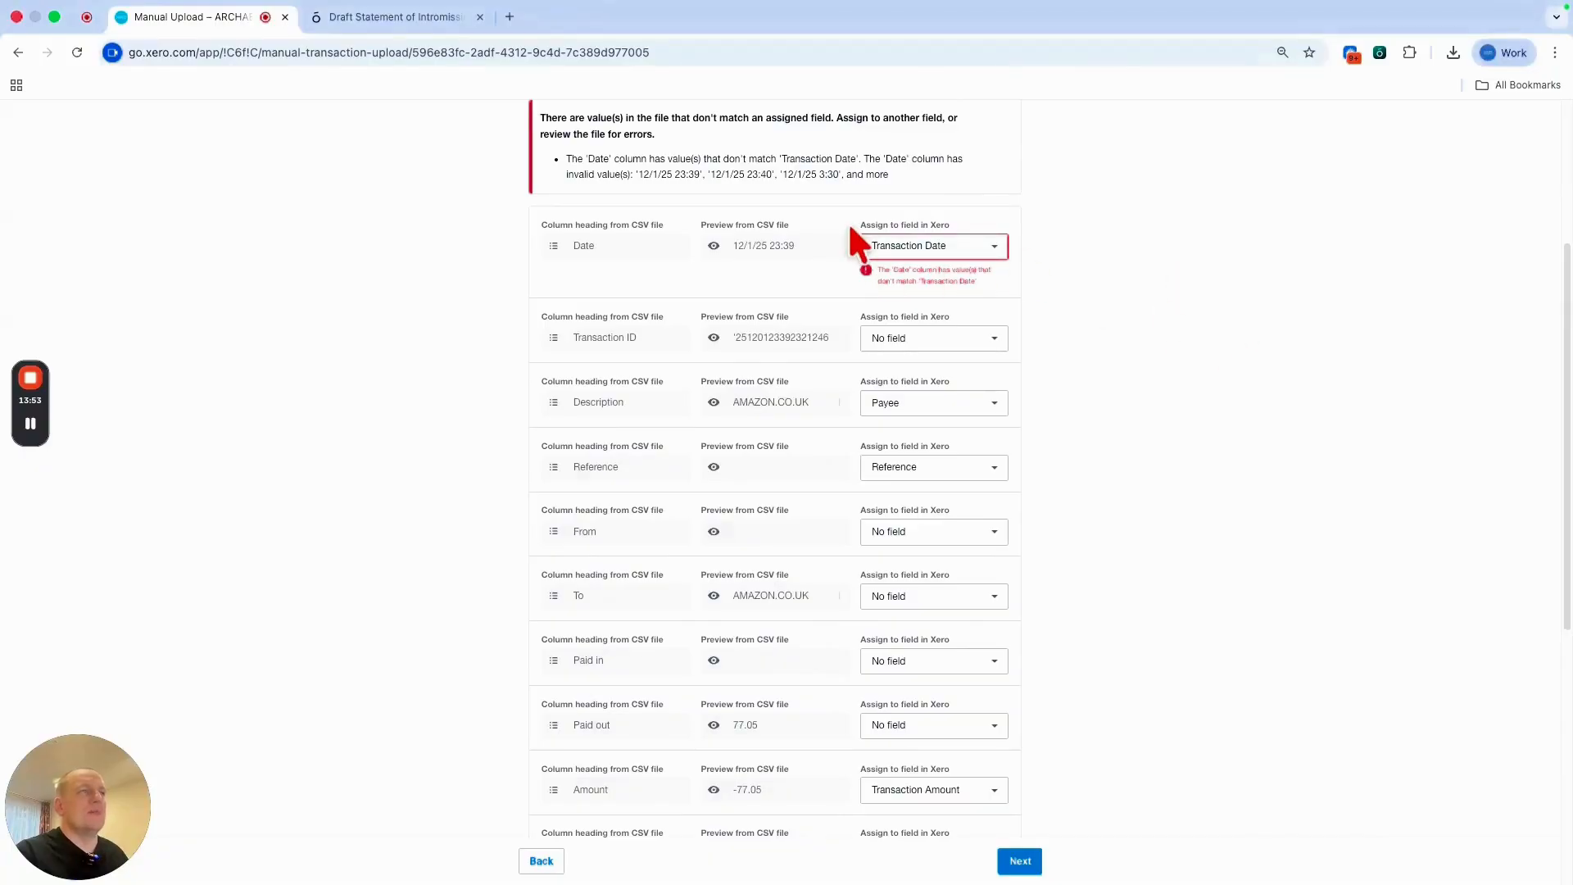
pyautogui.moveTo(849, 228); pyautogui.dragTo(768, 264)
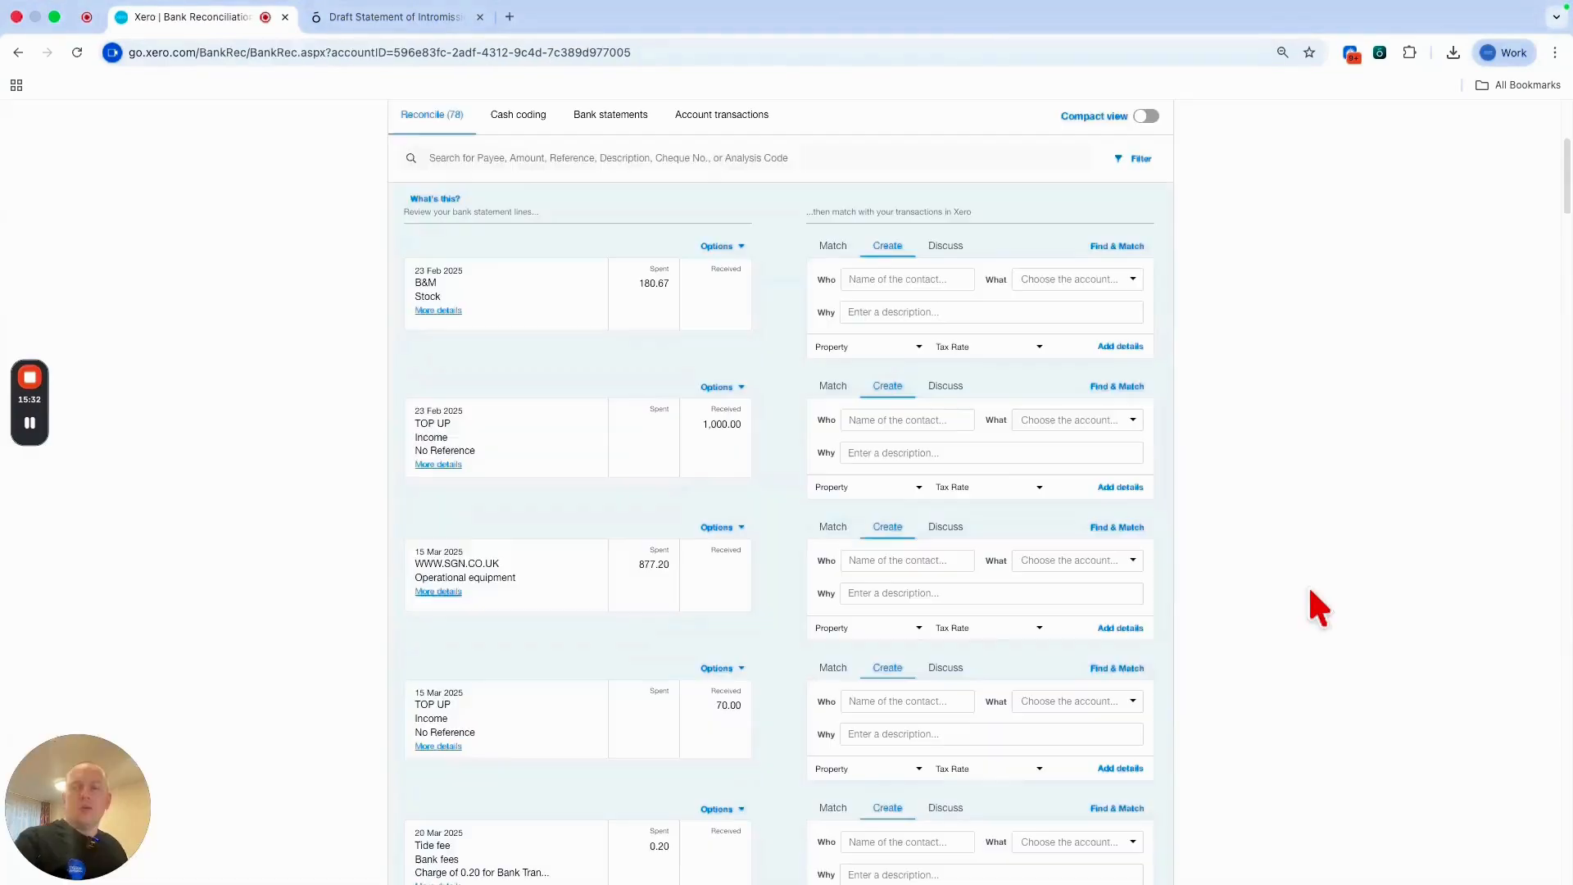
# Open the Options menu on the 23 Feb TOP UP 1,000.00 statement line.
pyautogui.scroll(-10, 1299, 481)
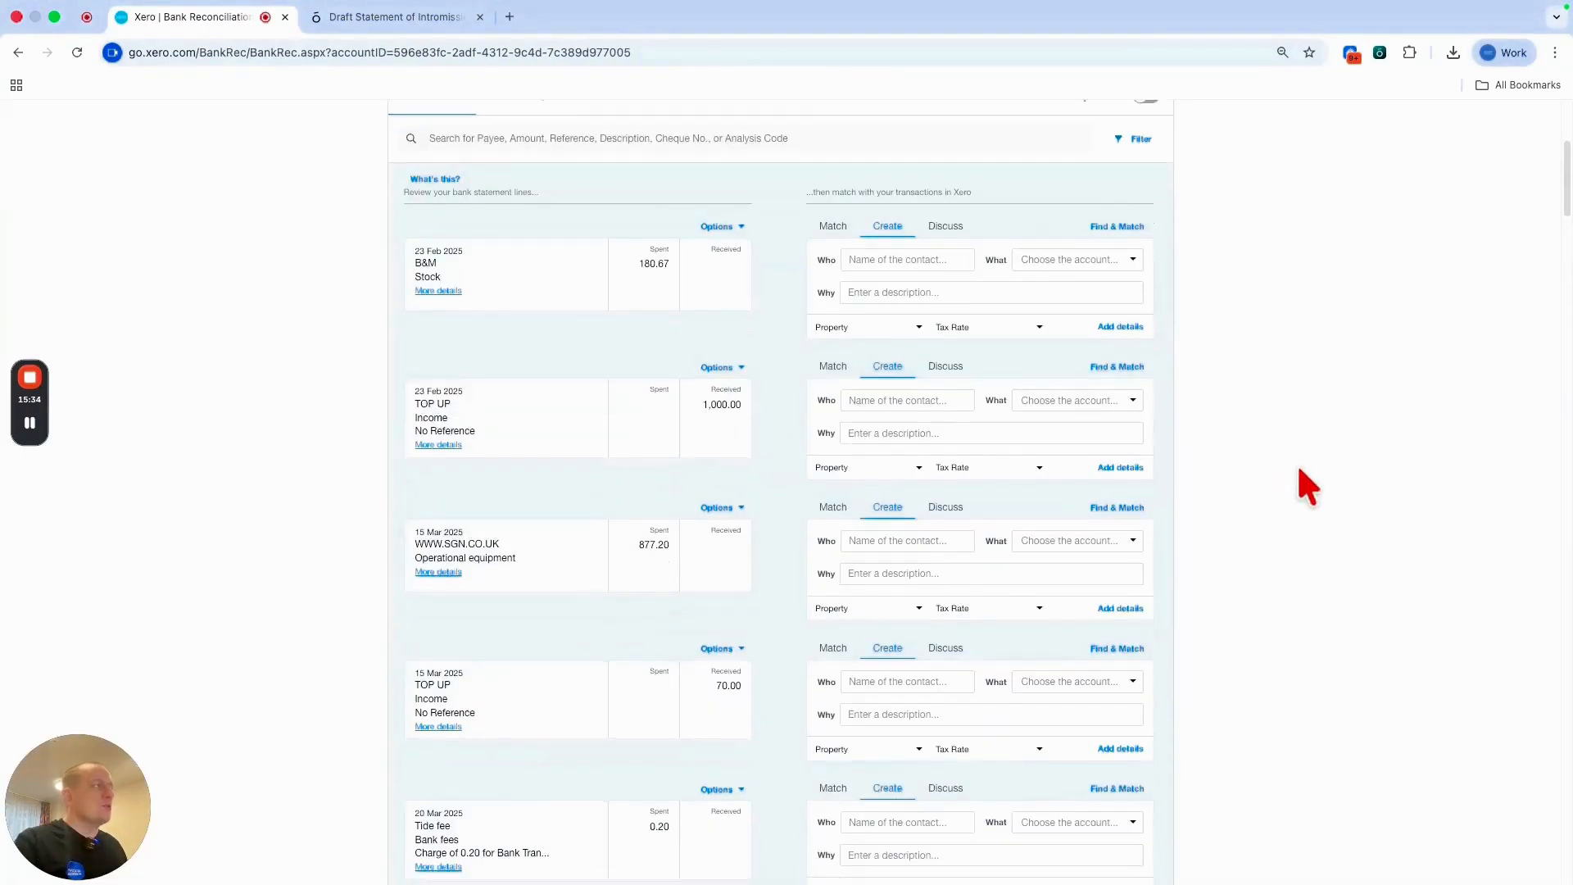
pyautogui.moveTo(1566, 274); pyautogui.dragTo(1559, 186)
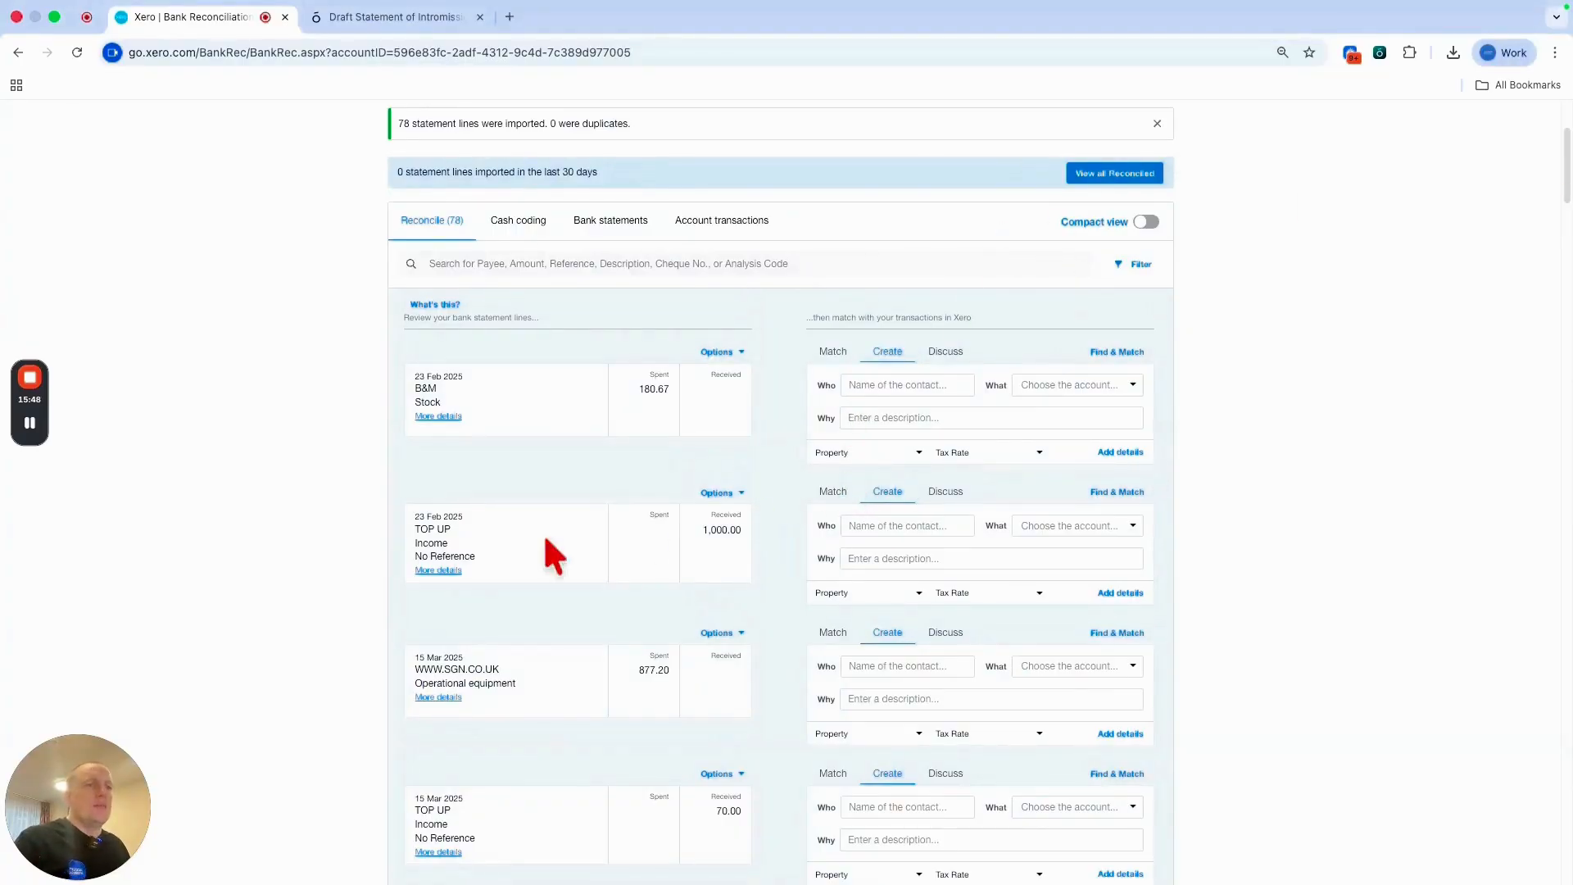
pyautogui.scroll(-1, 467, 553)
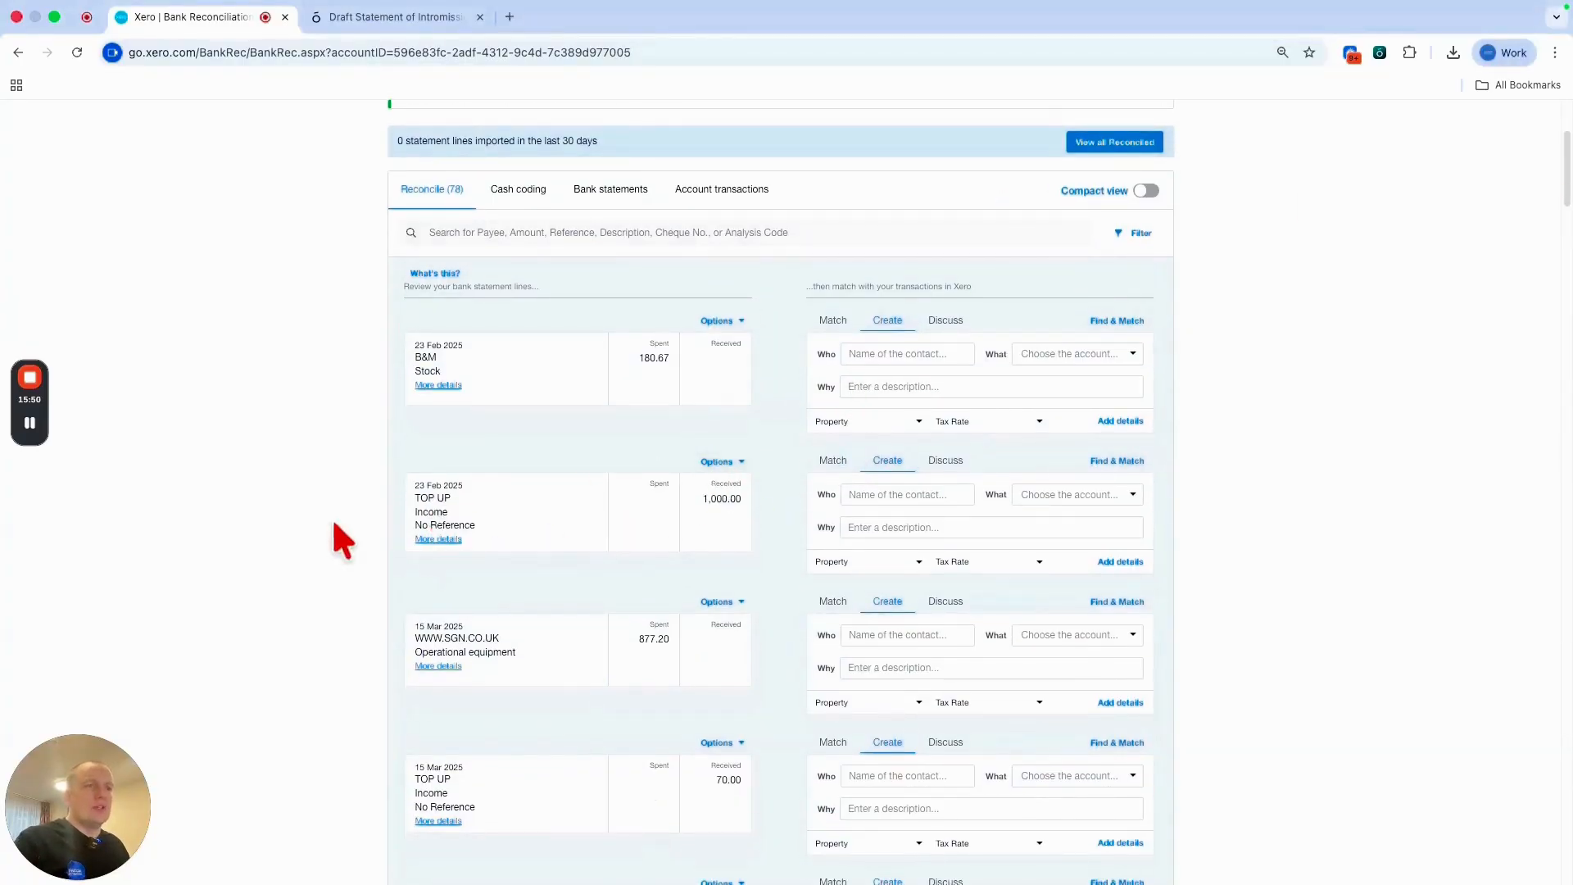
pyautogui.click(717, 462)
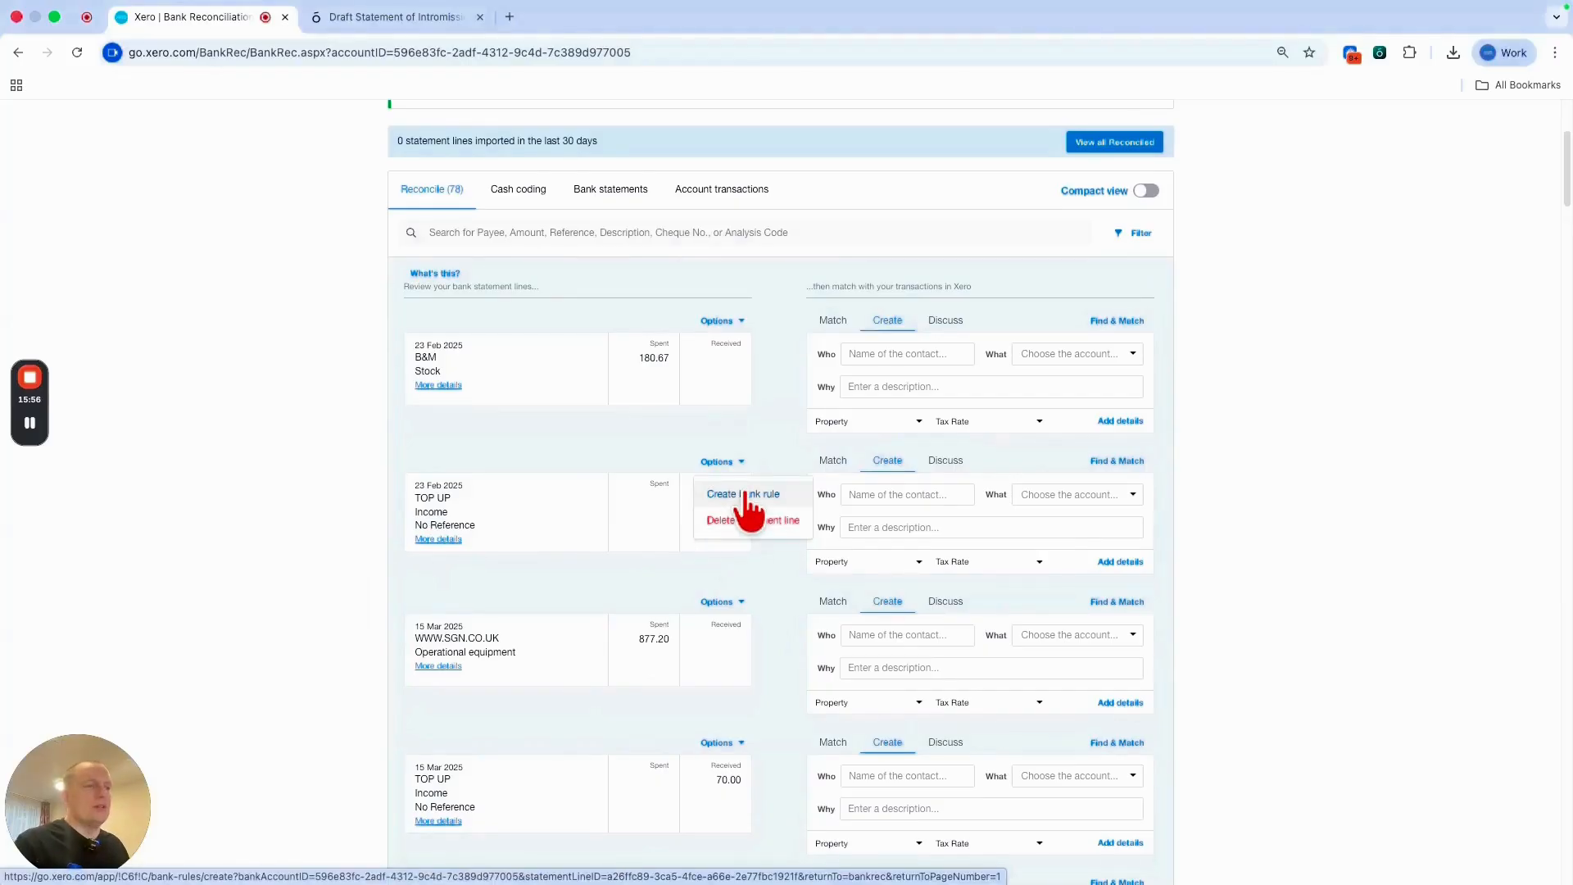
# Create a bank rule from the TOP UP line, keeping only the condition Description contains Income.
pyautogui.click(744, 492)
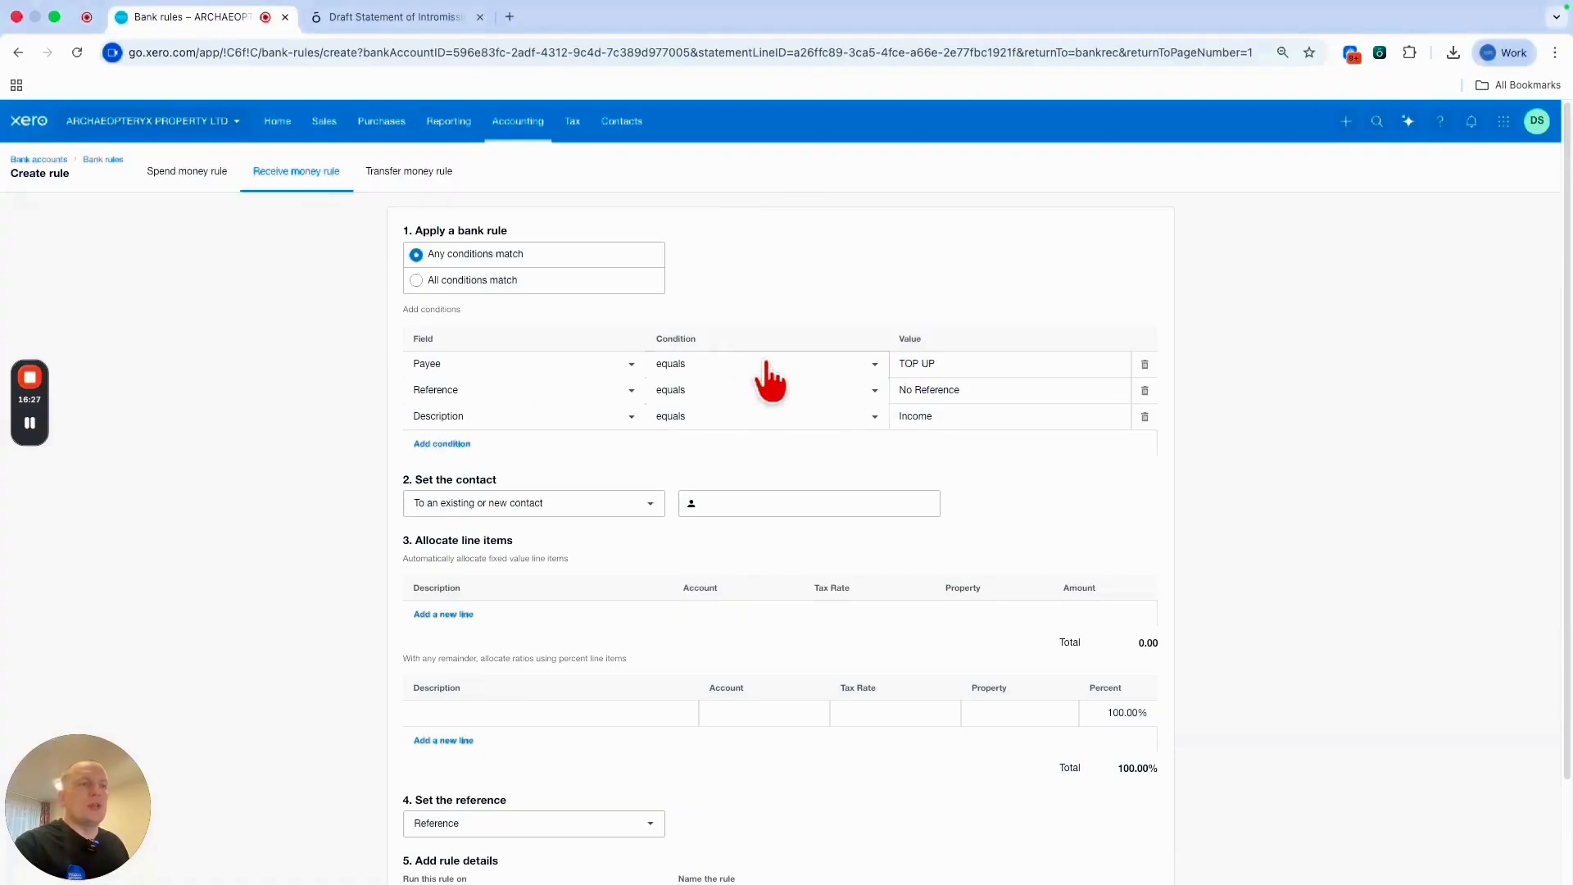
pyautogui.click(1144, 364)
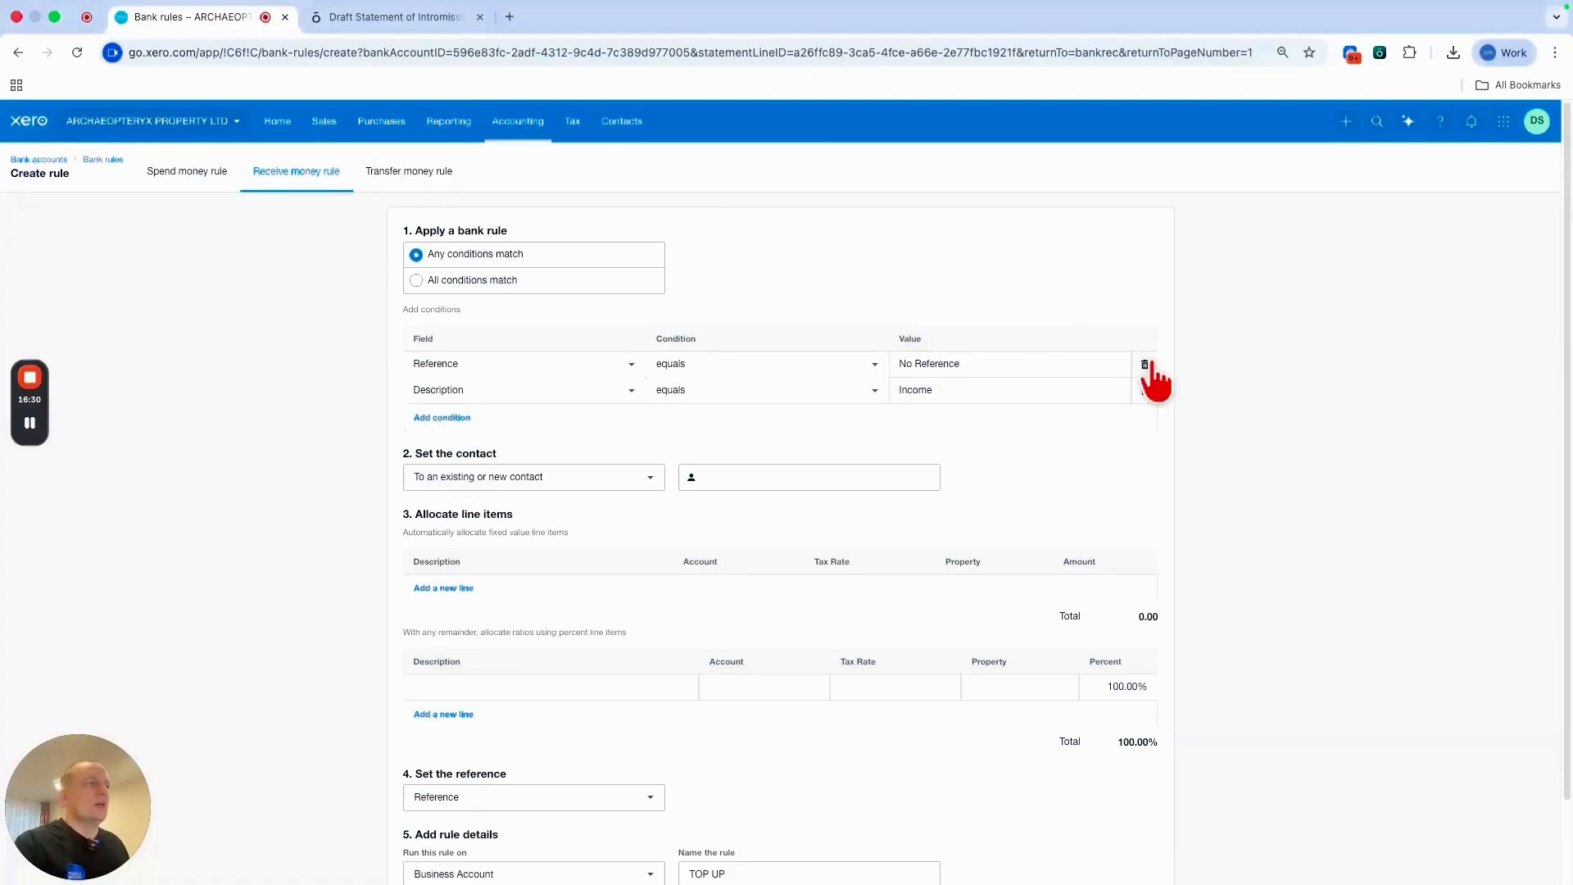
pyautogui.click(1144, 365)
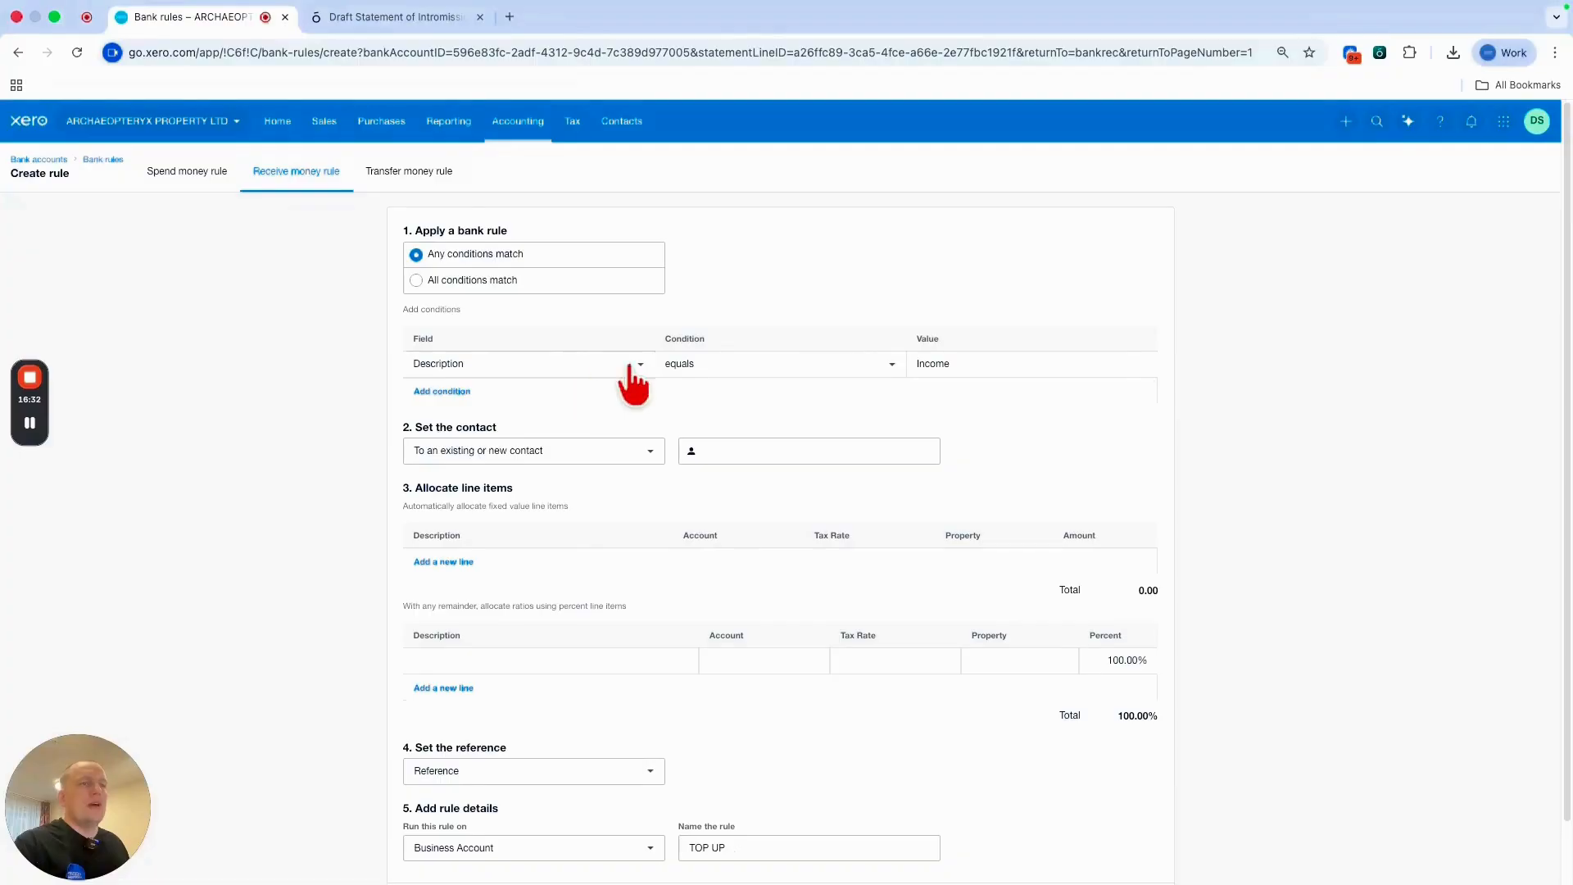
pyautogui.click(741, 364)
pyautogui.click(744, 428)
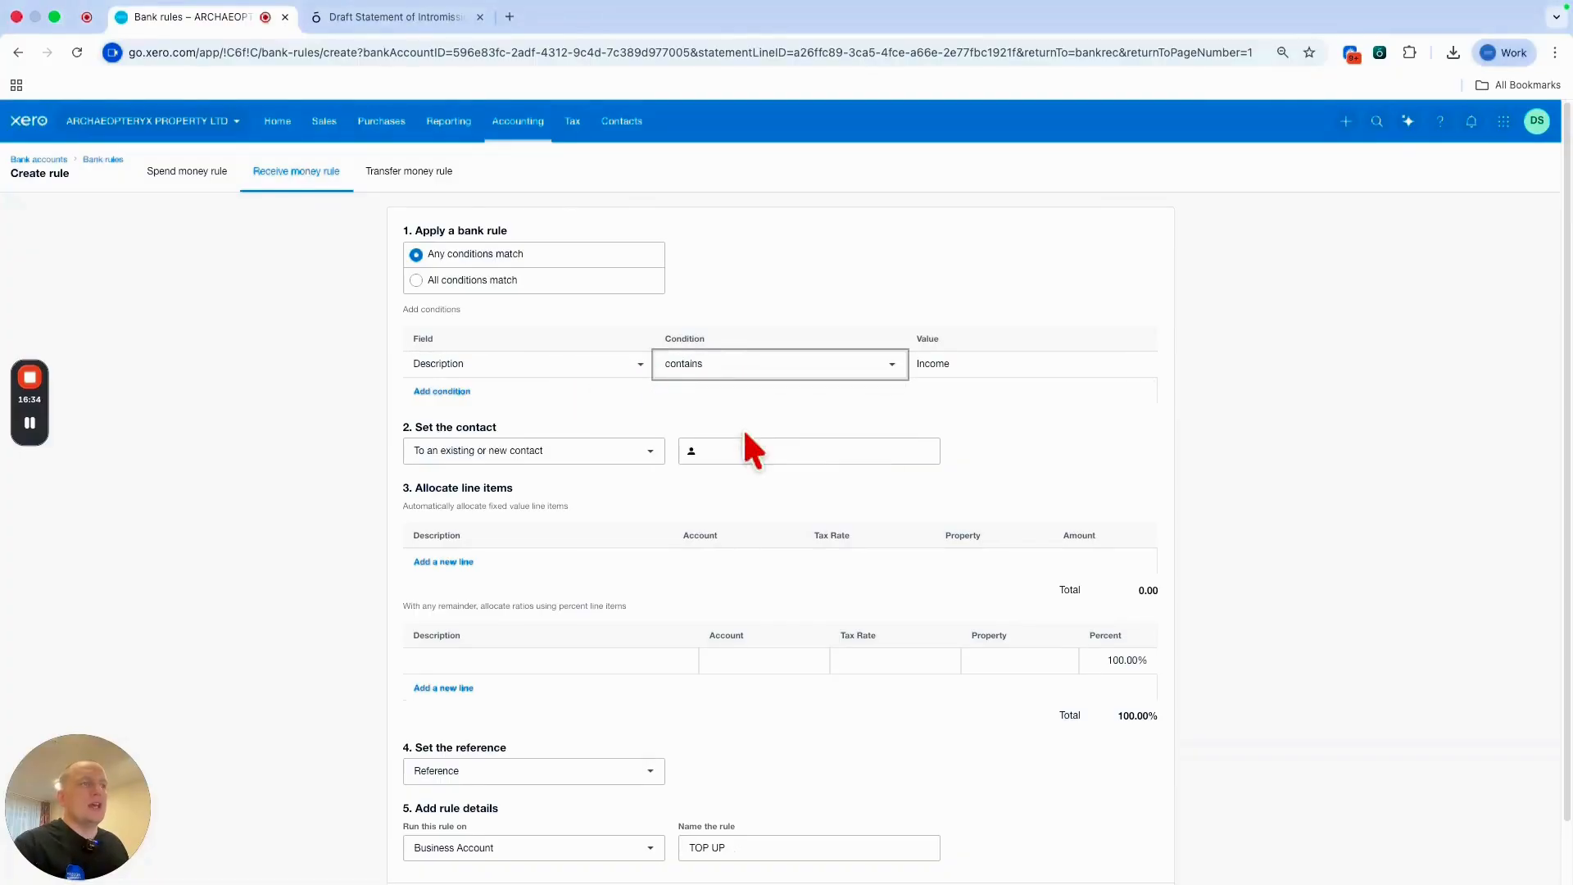
pyautogui.click(973, 361)
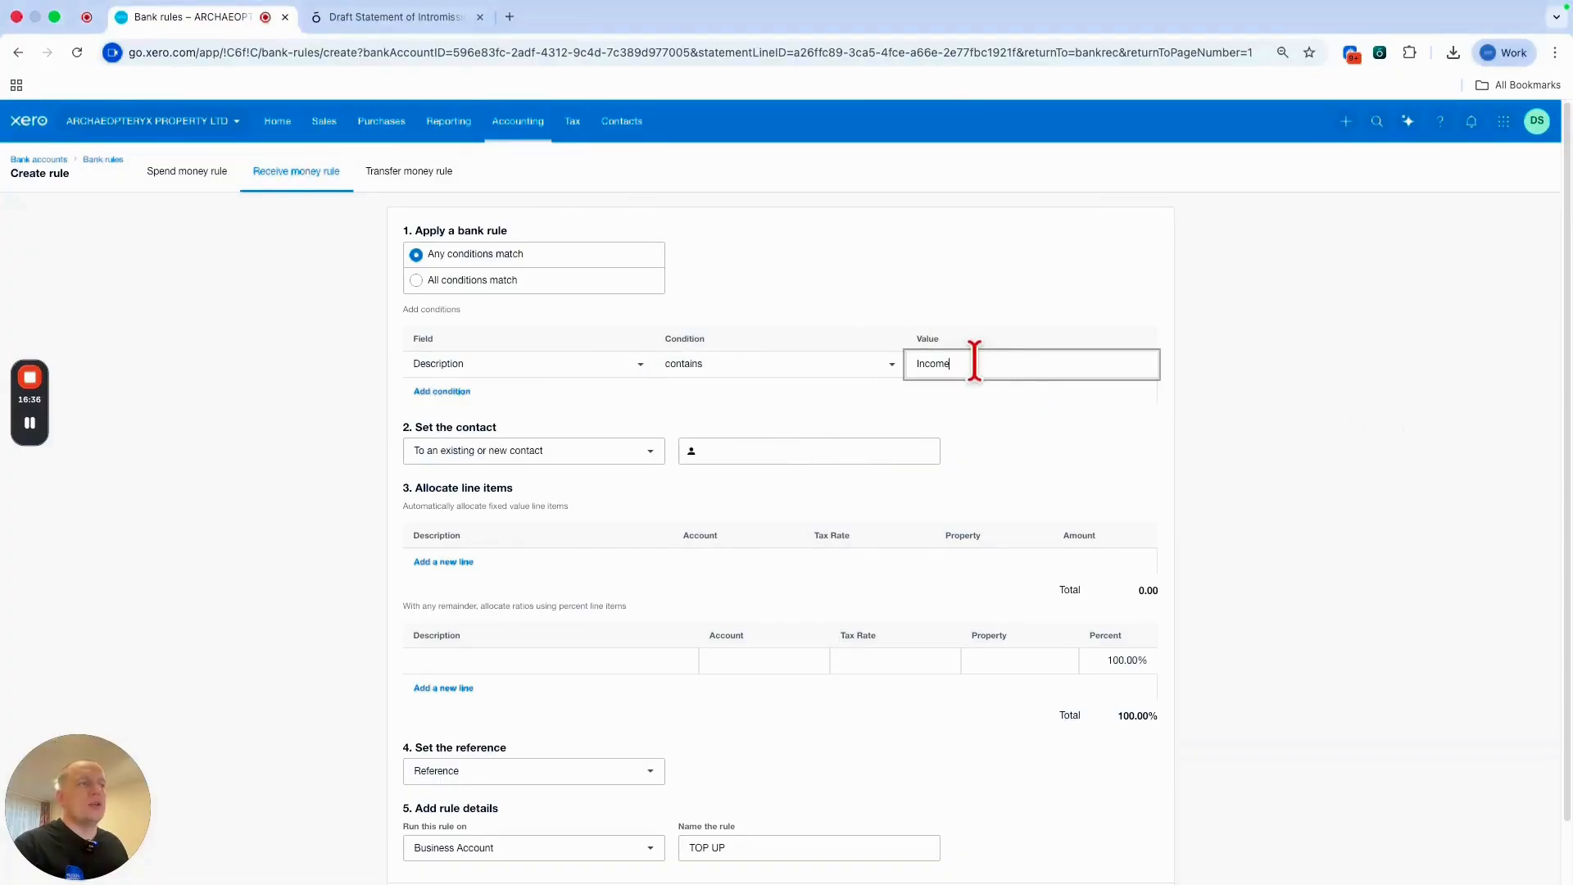
# Set the rule's contact to a new contact named Income.
pyautogui.click(852, 543)
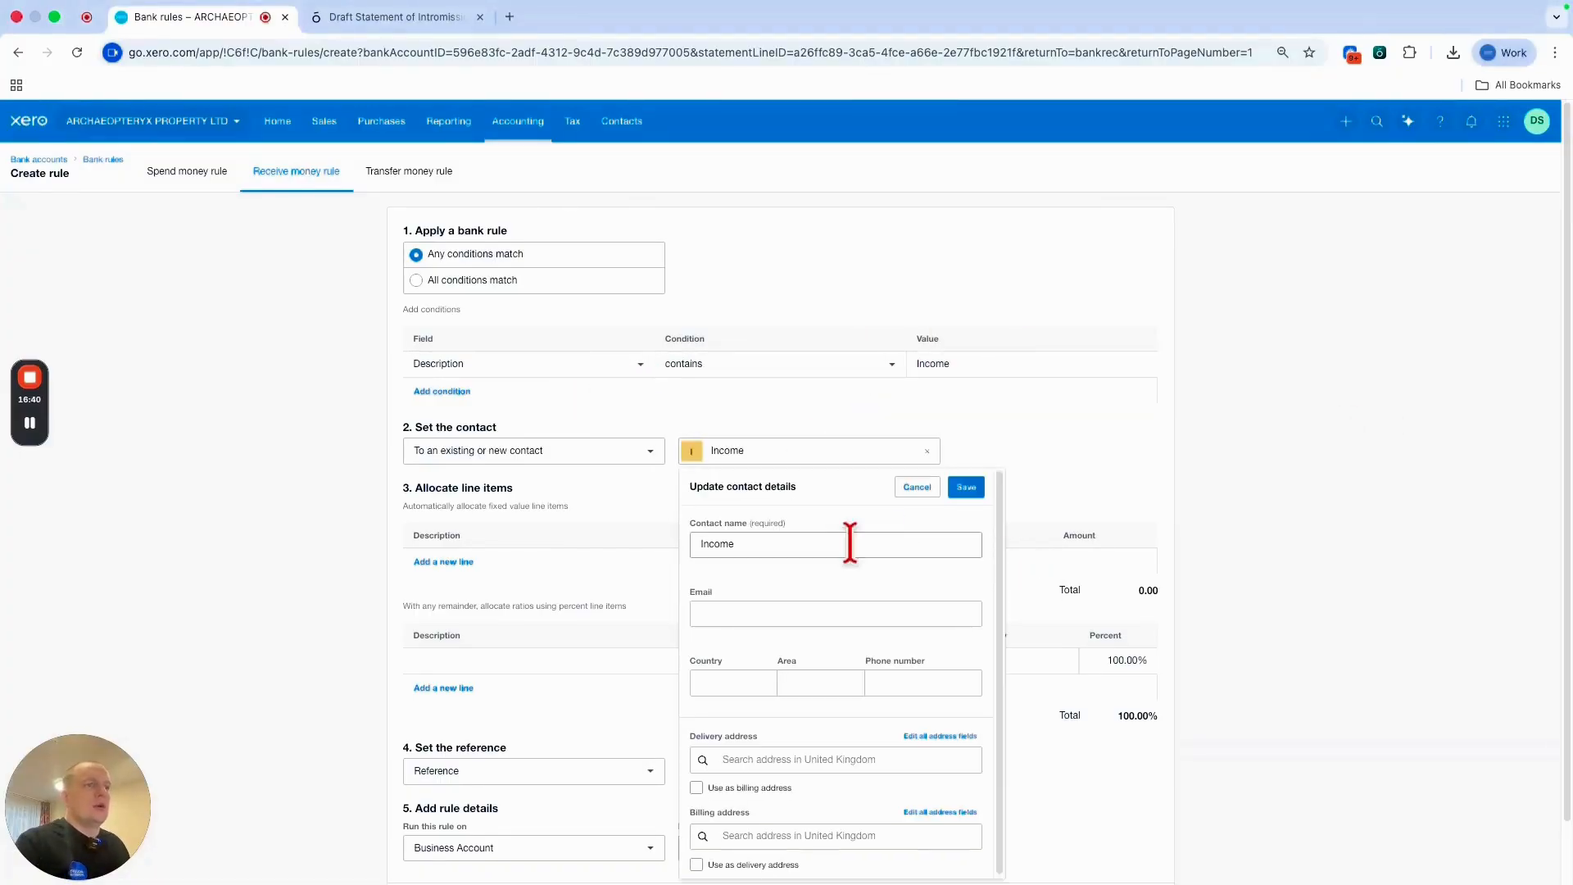
pyautogui.click(966, 488)
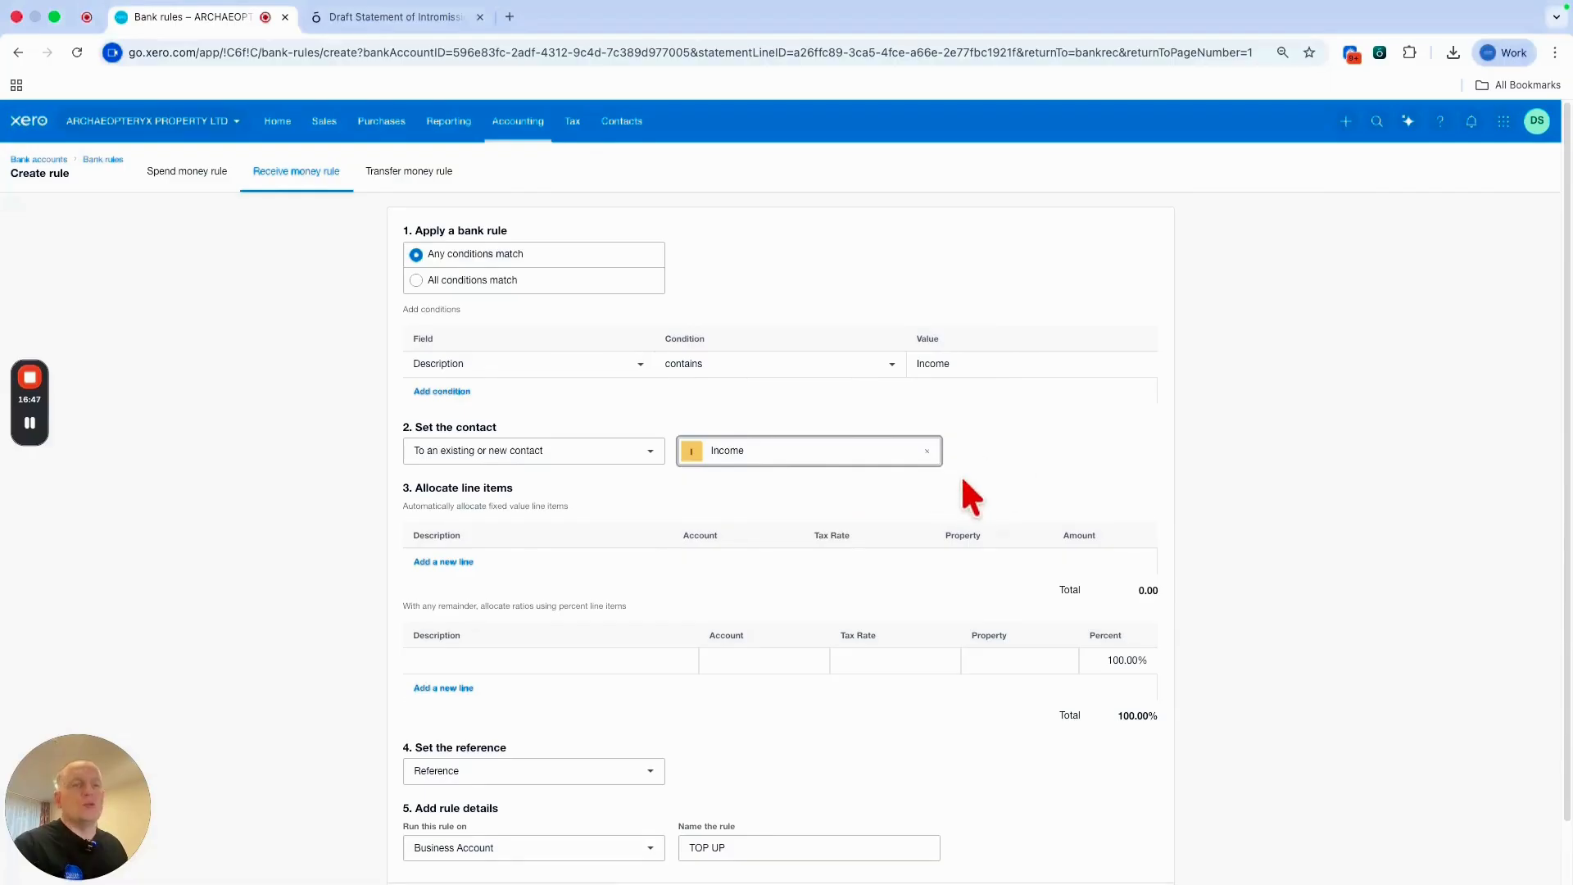
pyautogui.scroll(-2, 1024, 508)
pyautogui.scroll(-2, 491, 573)
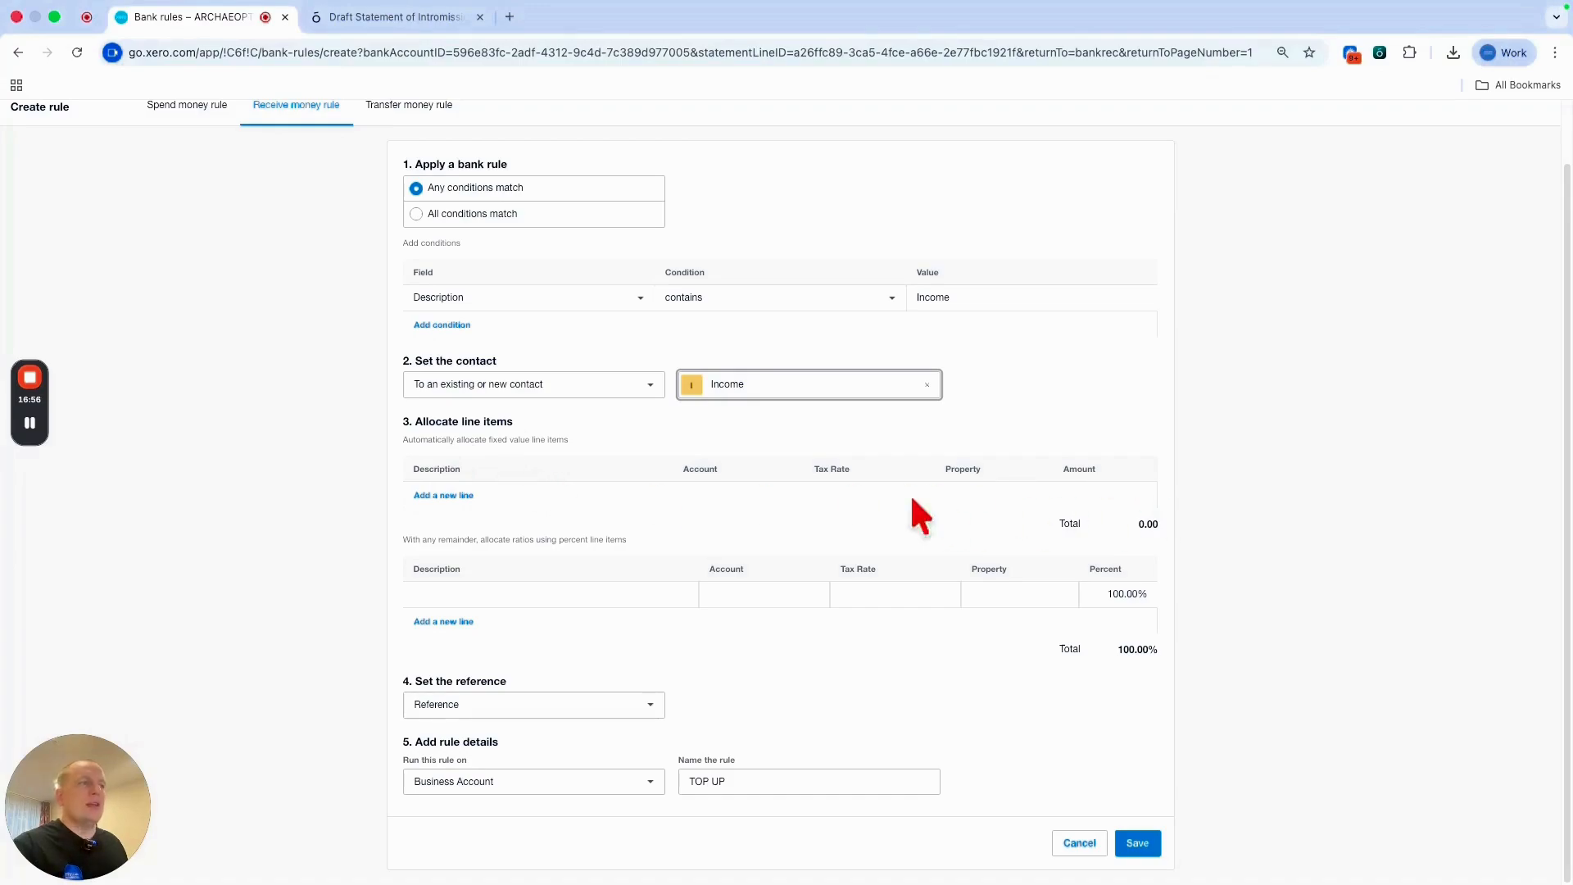
# Fill the 100% line with description Income, account 200 - Sales and property LD.
pyautogui.click(472, 594)
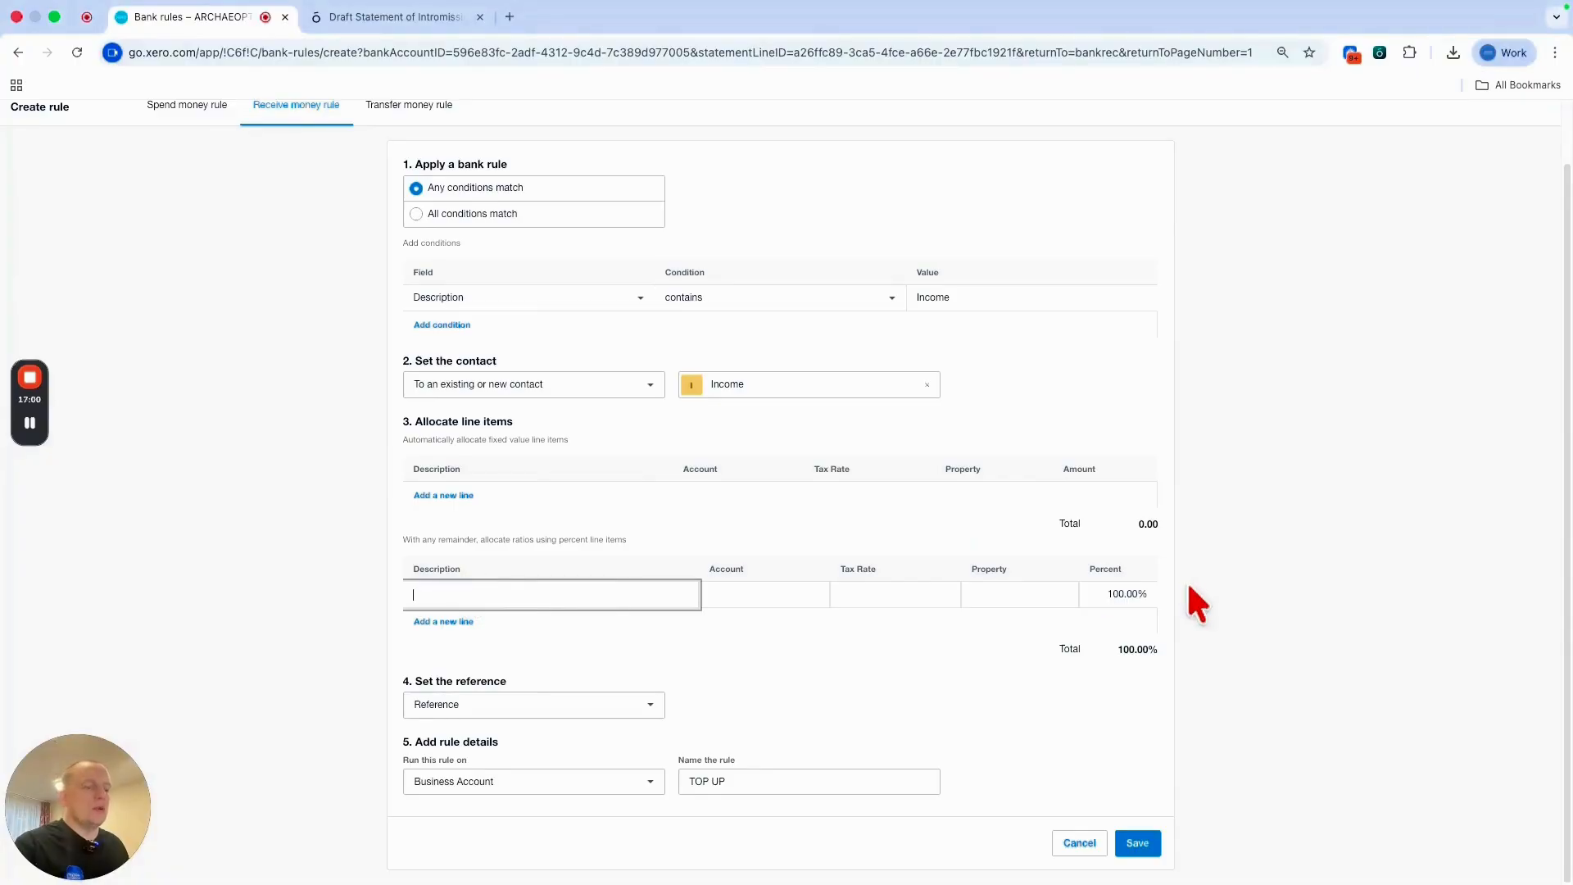
pyautogui.write('Income')
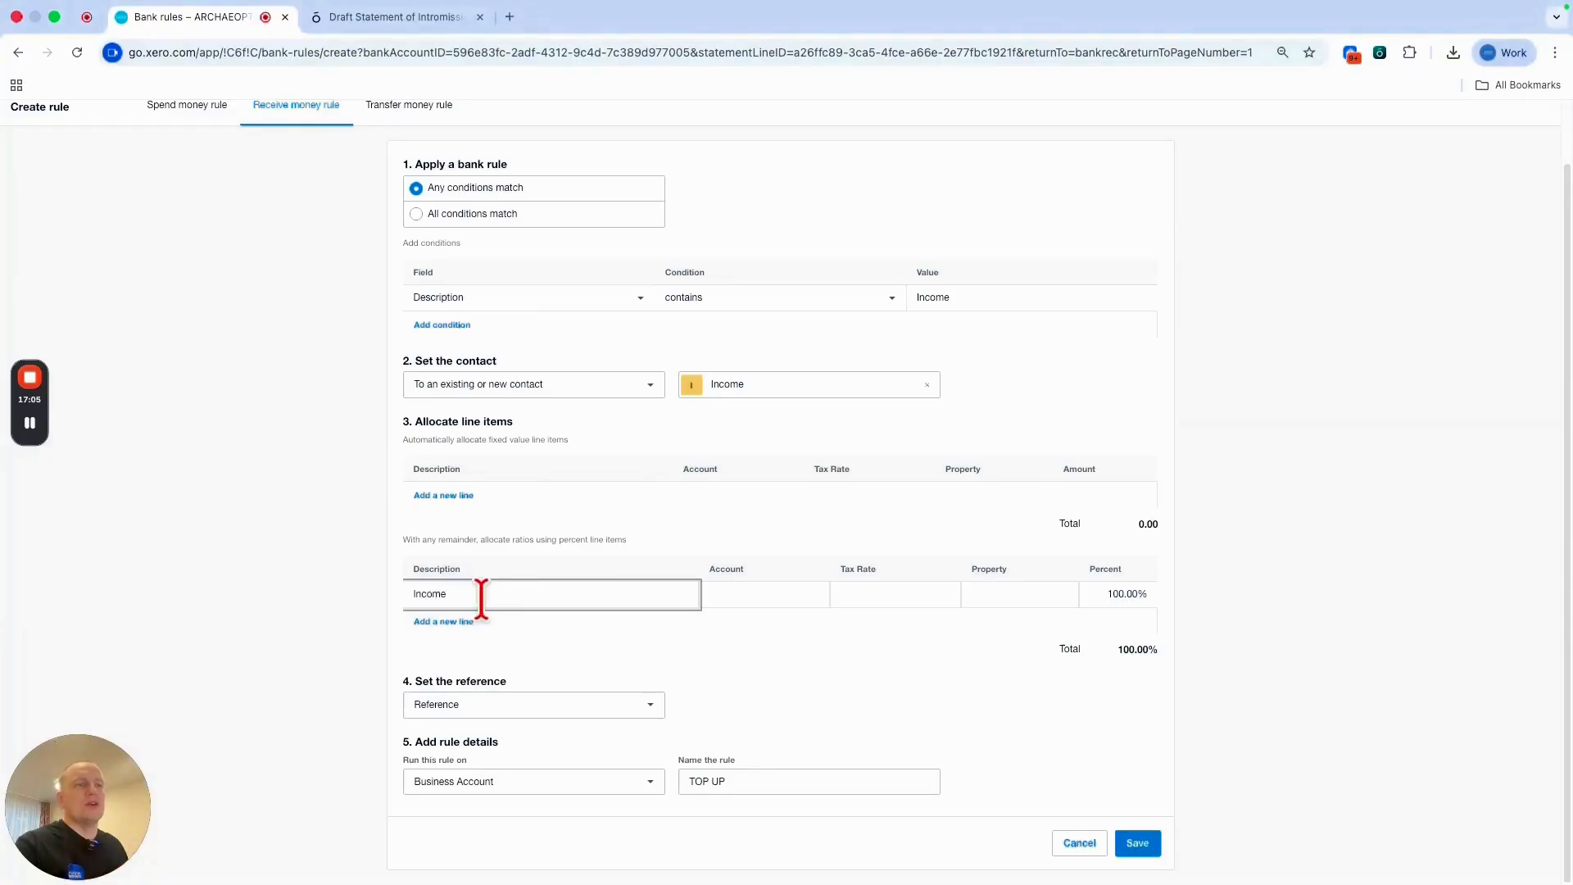
pyautogui.press('Tab')
pyautogui.write('Sales')
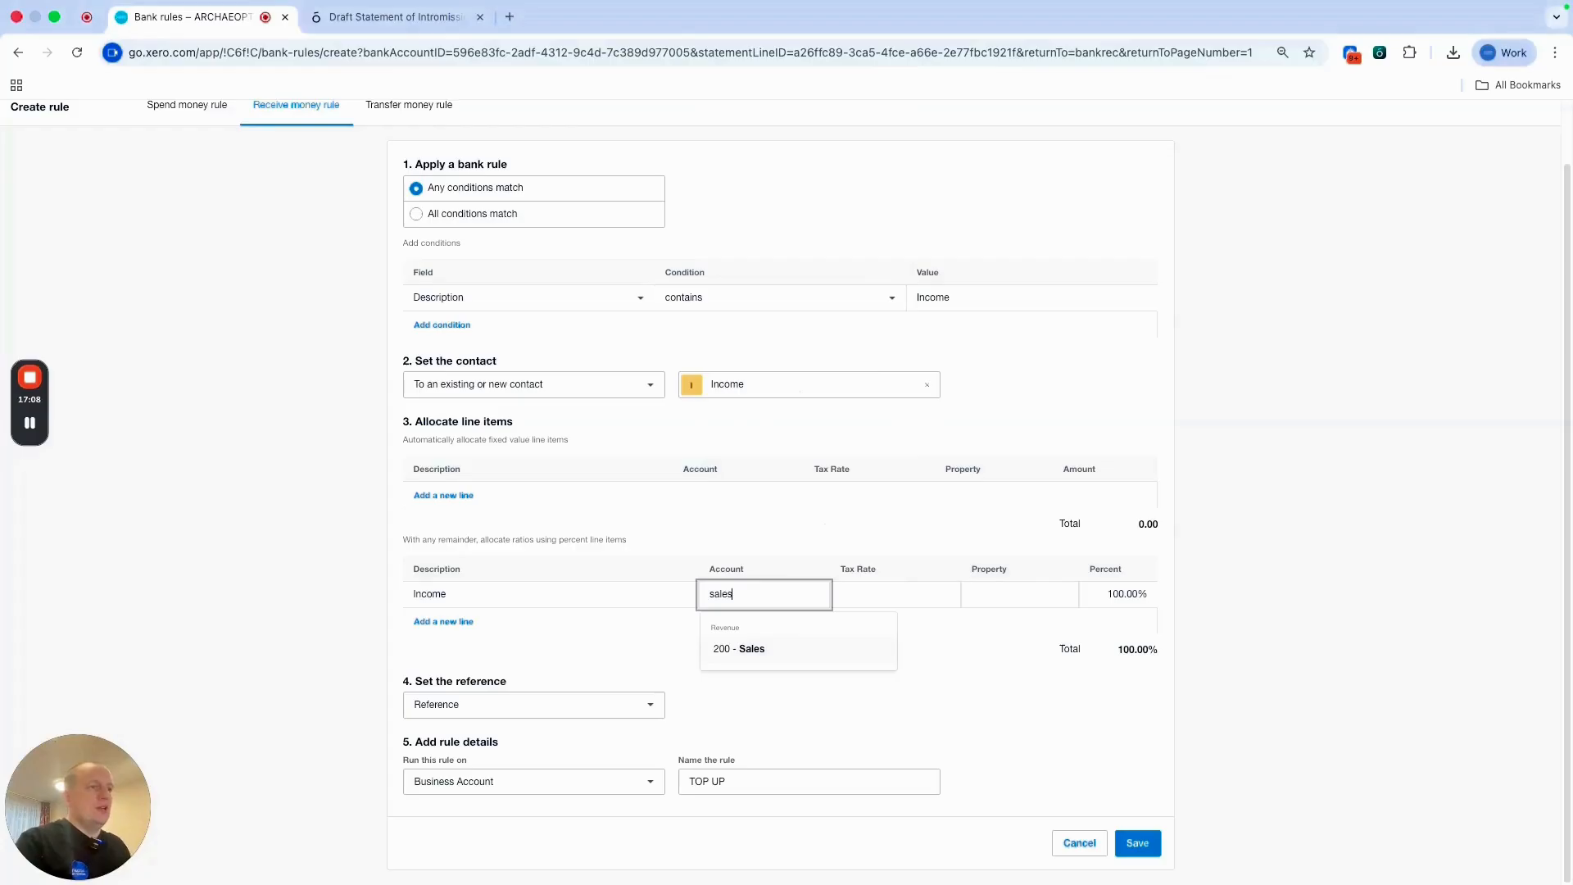
pyautogui.click(760, 651)
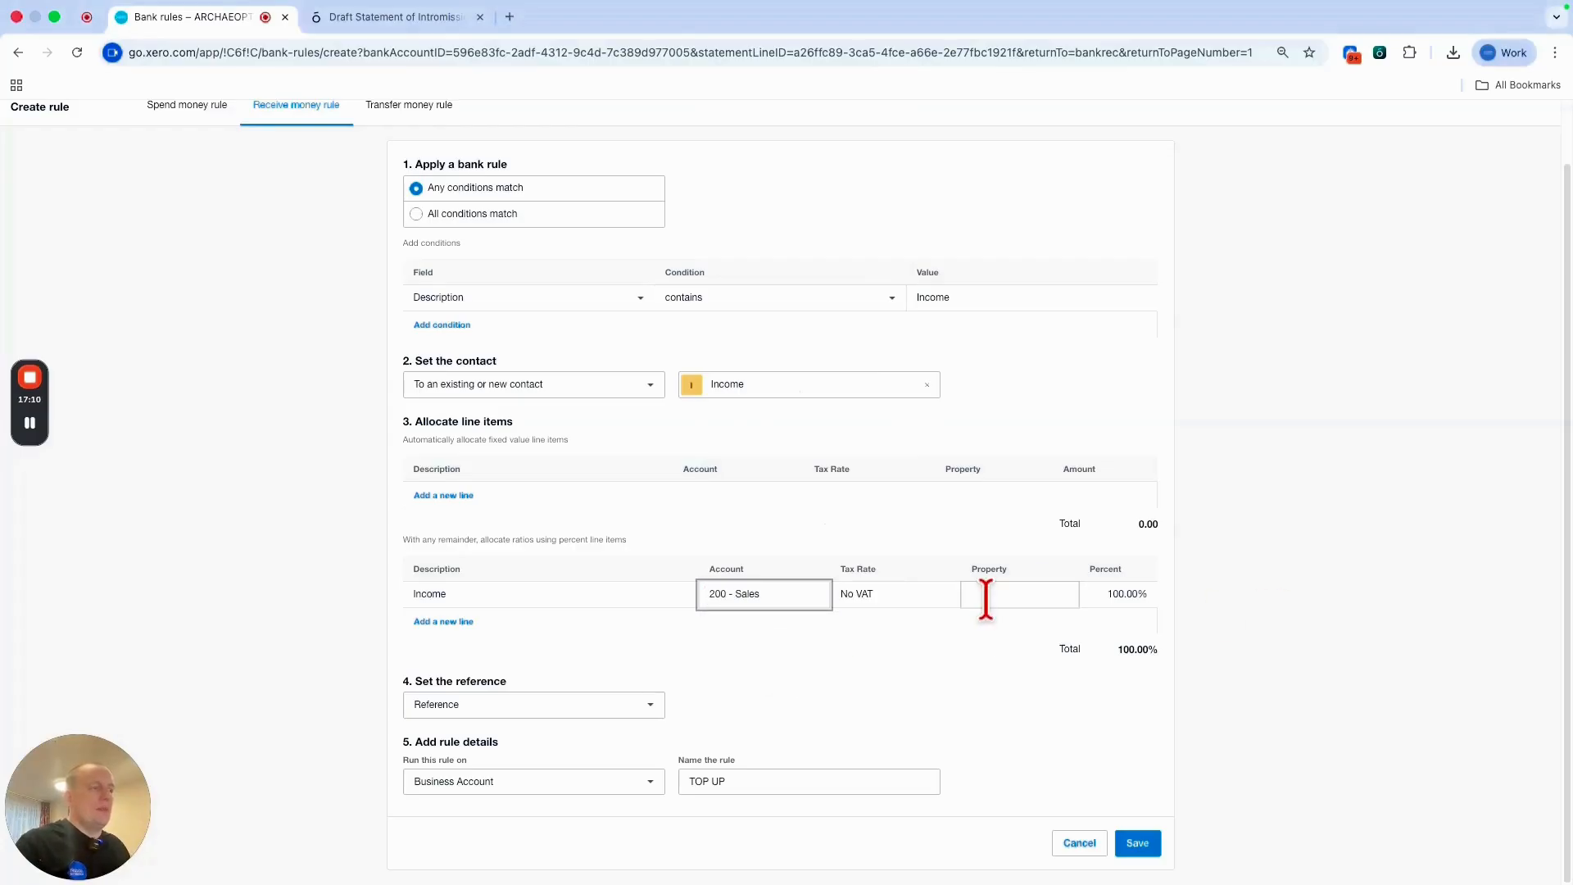
pyautogui.click(985, 595)
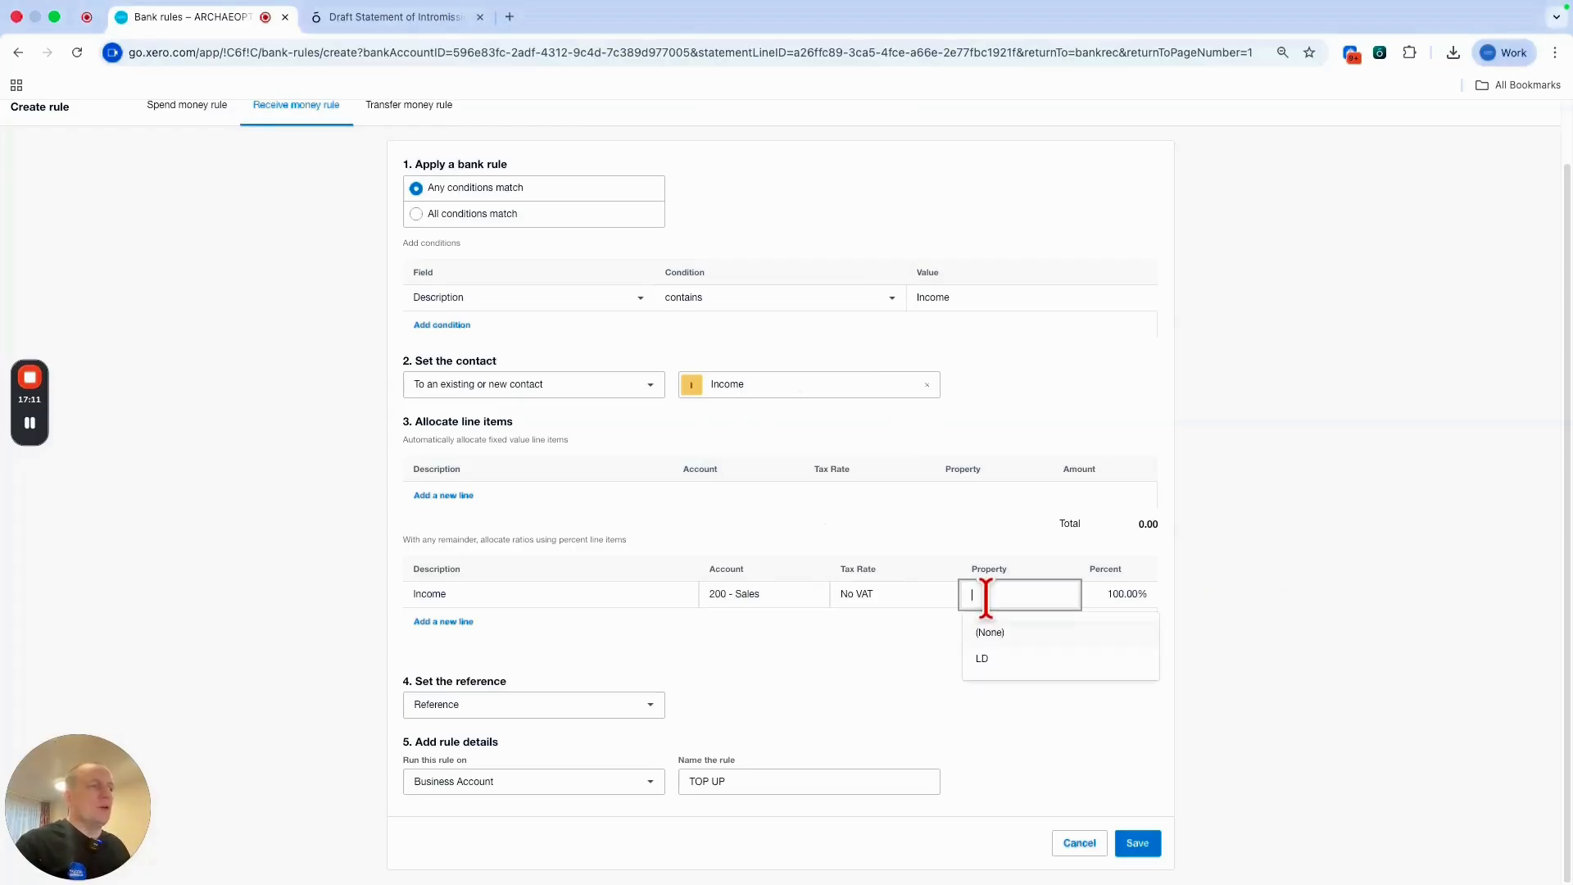
pyautogui.click(991, 659)
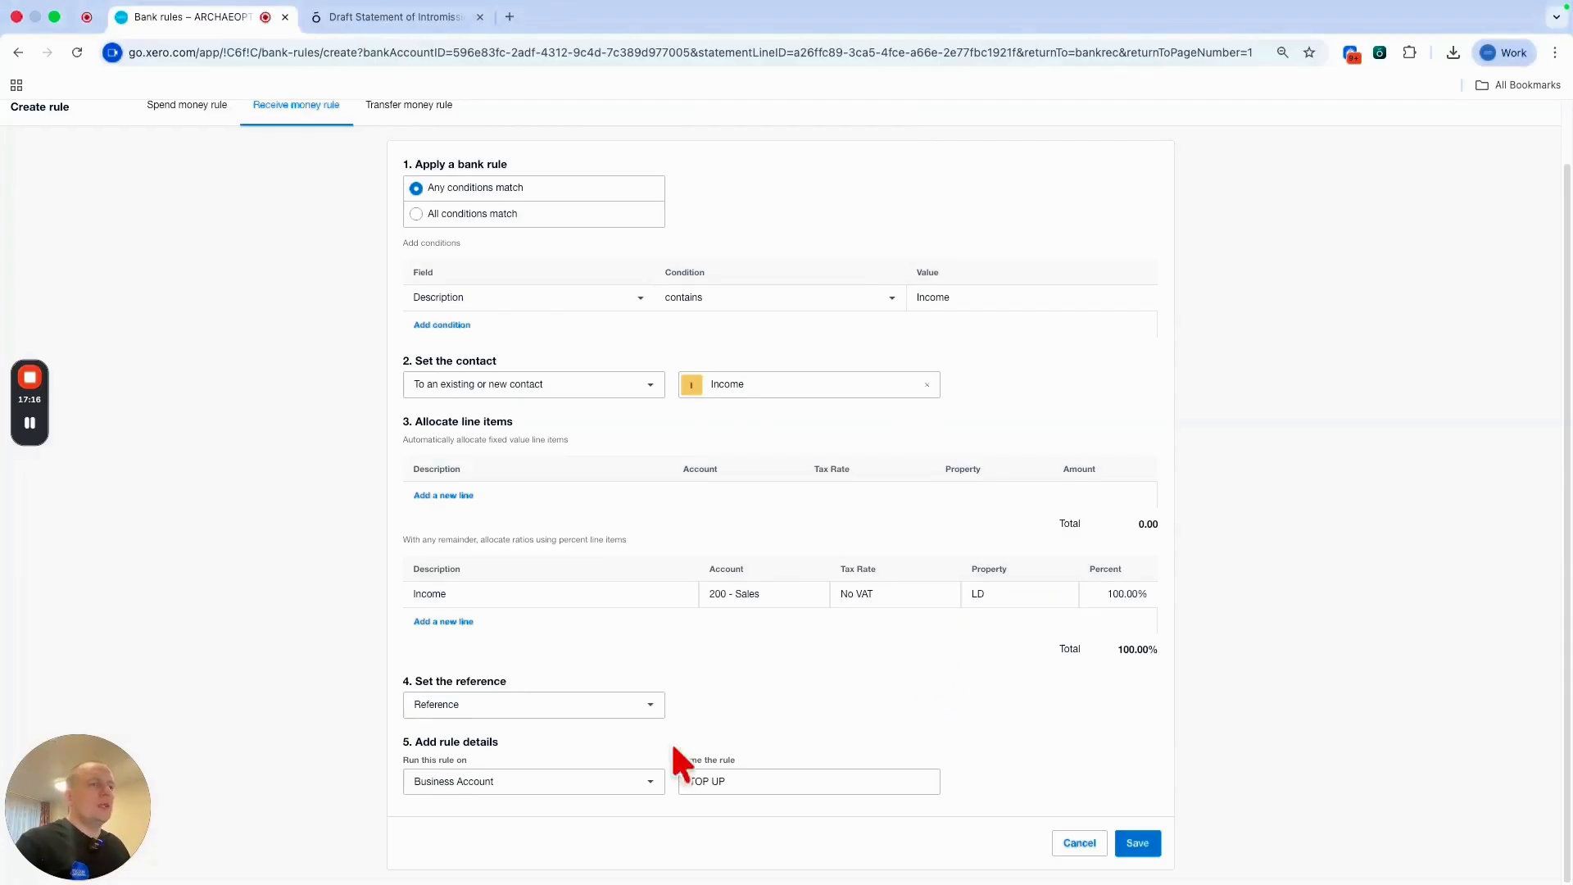
# Rename the rule from TOP UP to Income.
pyautogui.moveTo(754, 785); pyautogui.dragTo(666, 782)
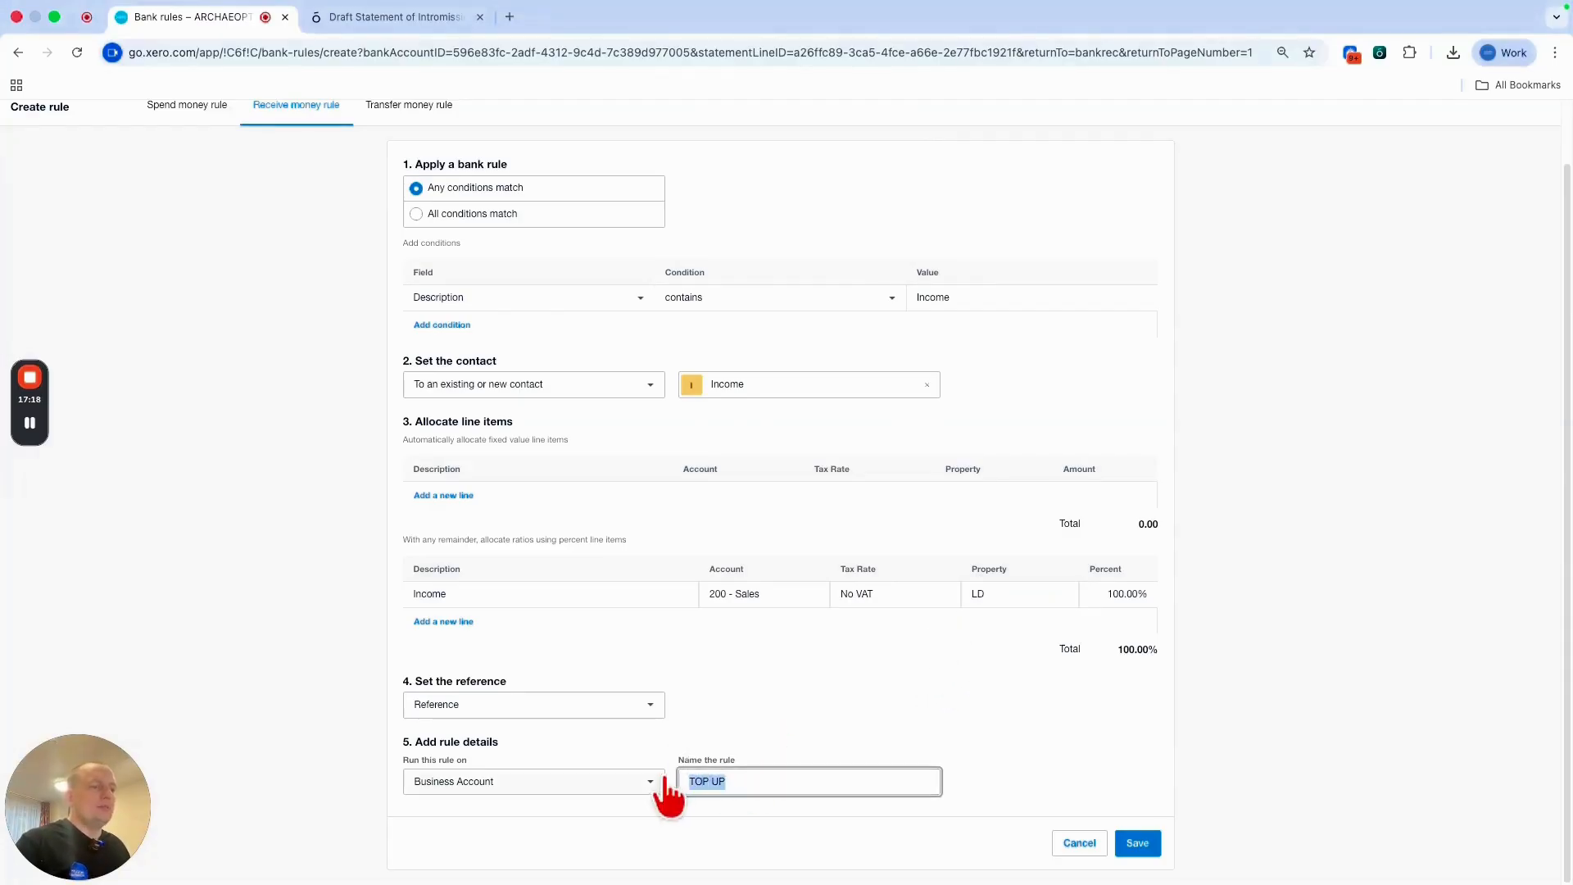
pyautogui.write('Income')
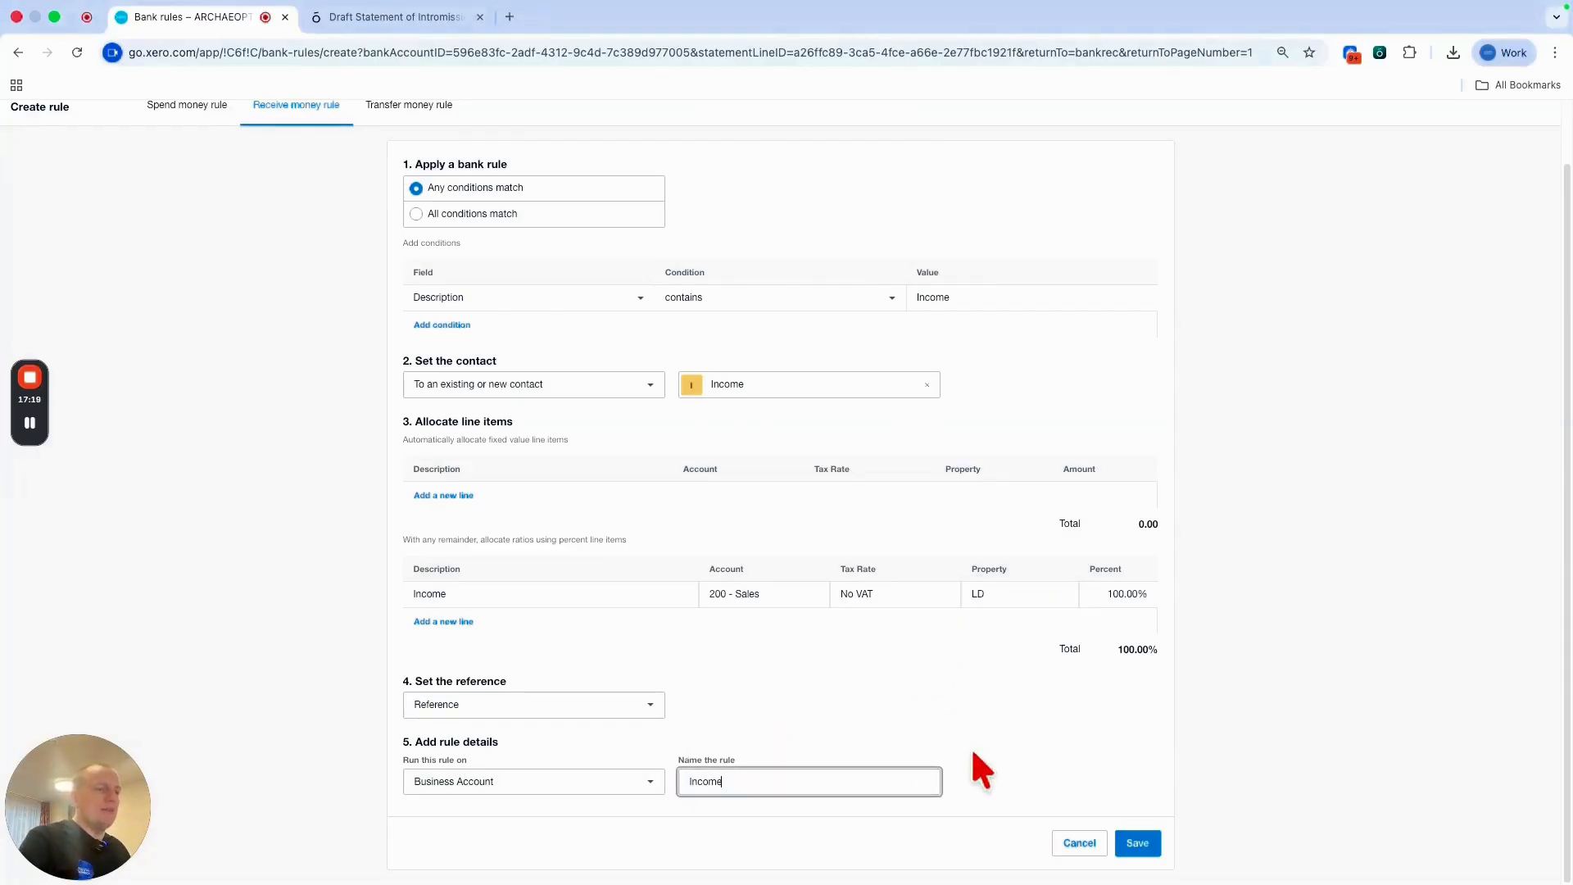
pyautogui.click(996, 710)
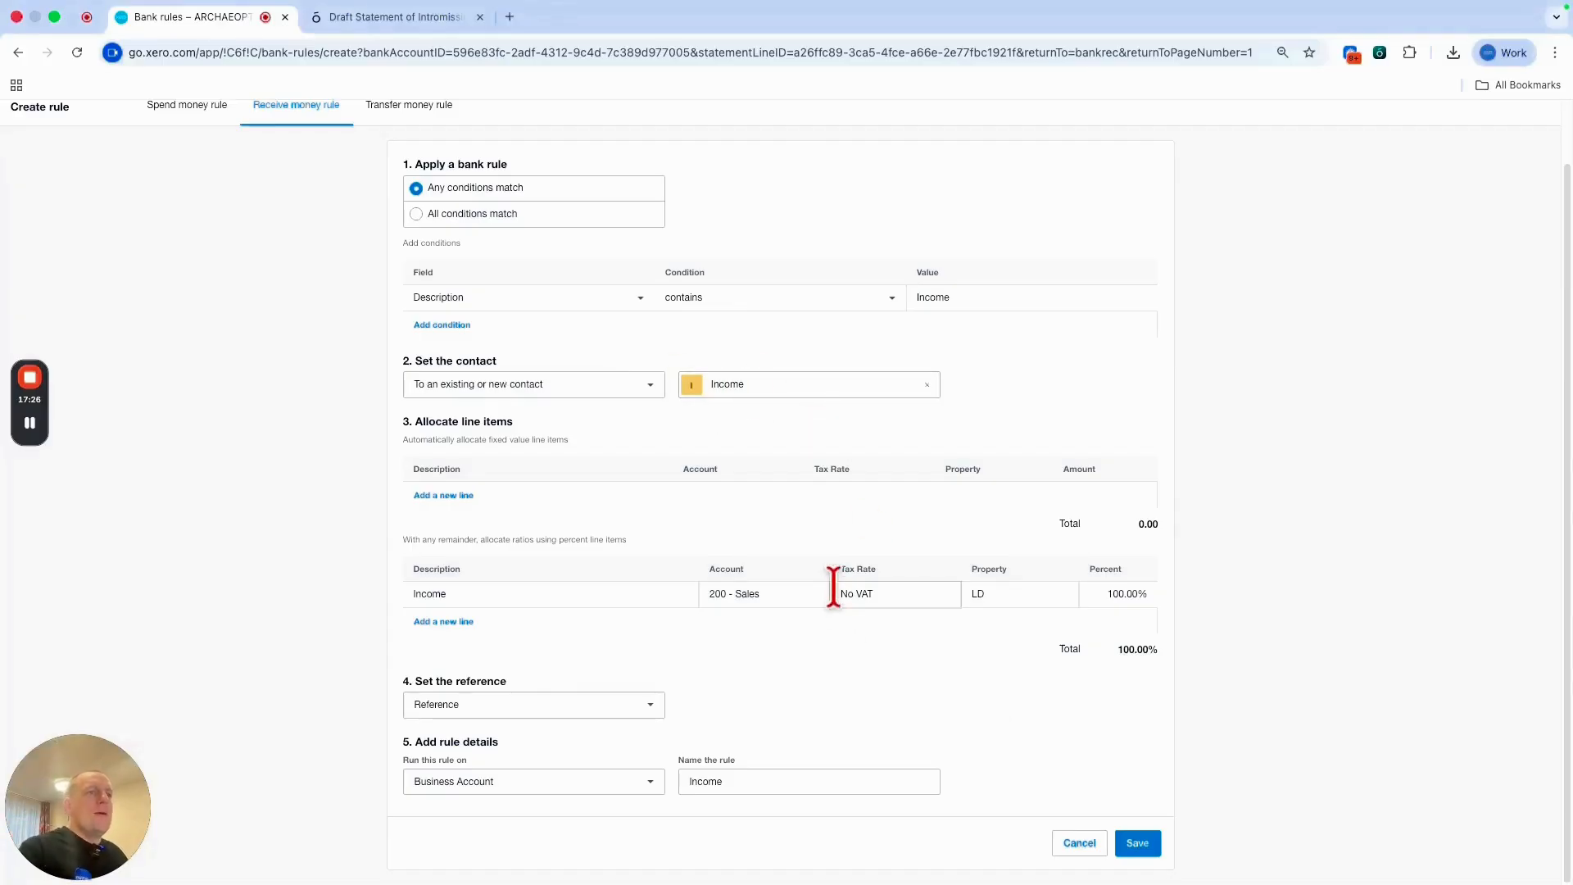
# Save the Income rule and check it is applied to the 1,000.00 and 70.00 TOP UP receipts.
pyautogui.click(1137, 844)
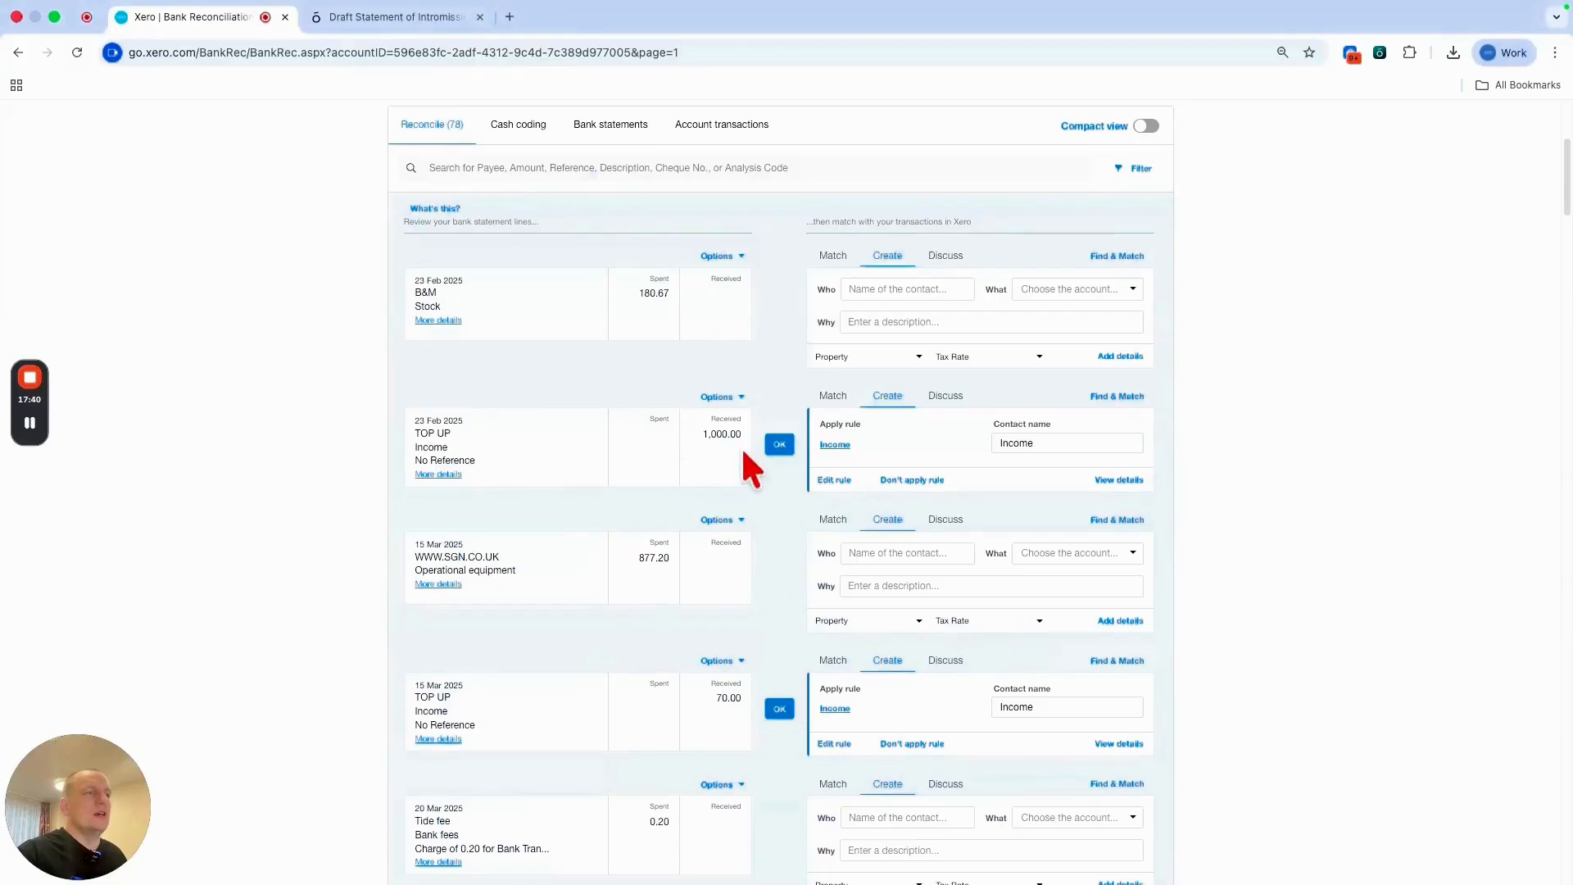
pyautogui.scroll(-7, 701, 573)
pyautogui.scroll(9, 700, 574)
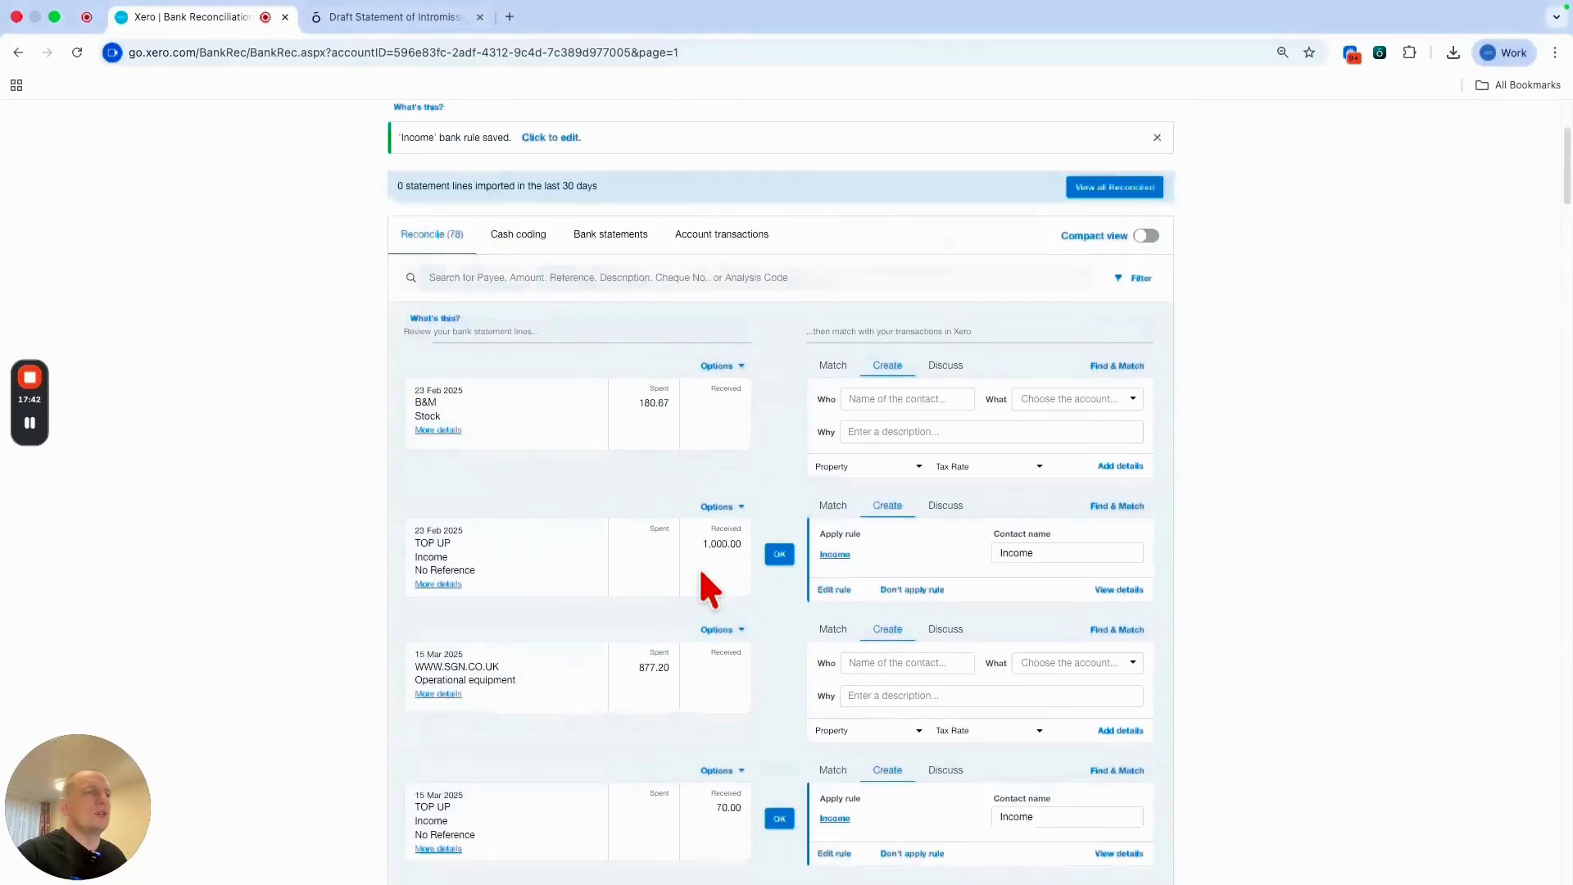